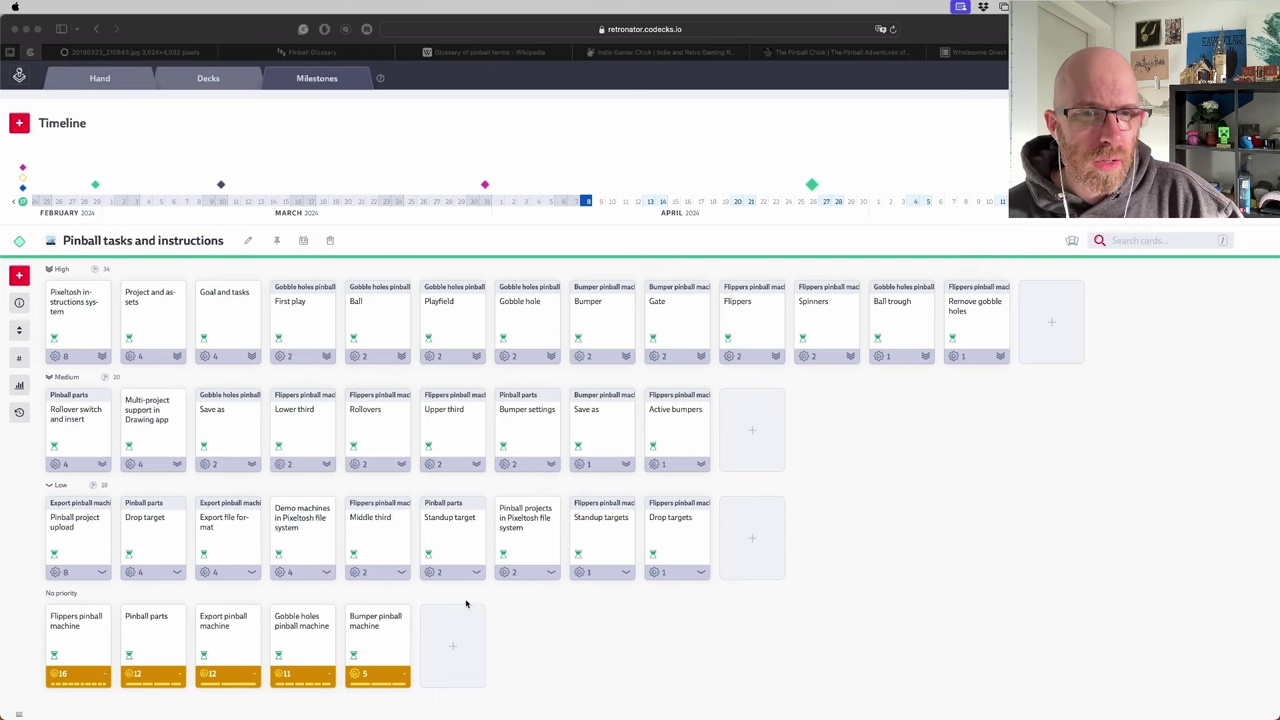
# Bring Chrome, running Pixel Art Academy's PixelPad, to the front.
pyautogui.moveTo(330, 714)
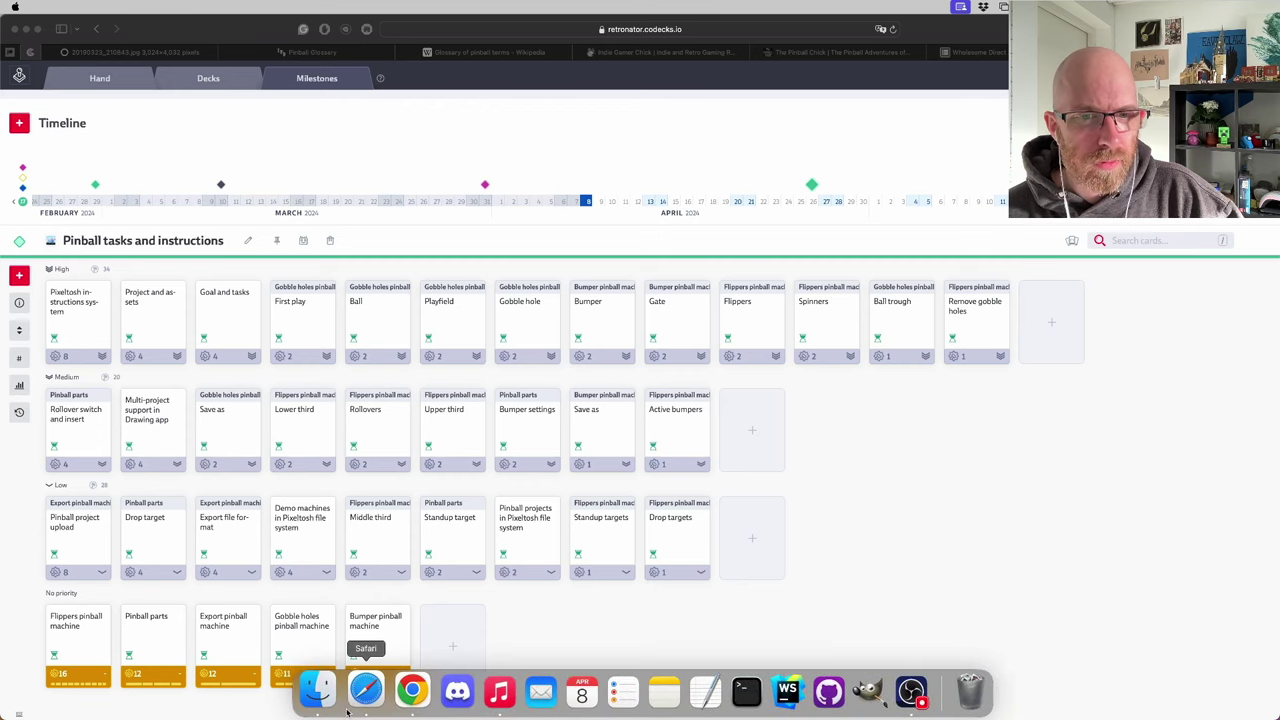
pyautogui.click(347, 710)
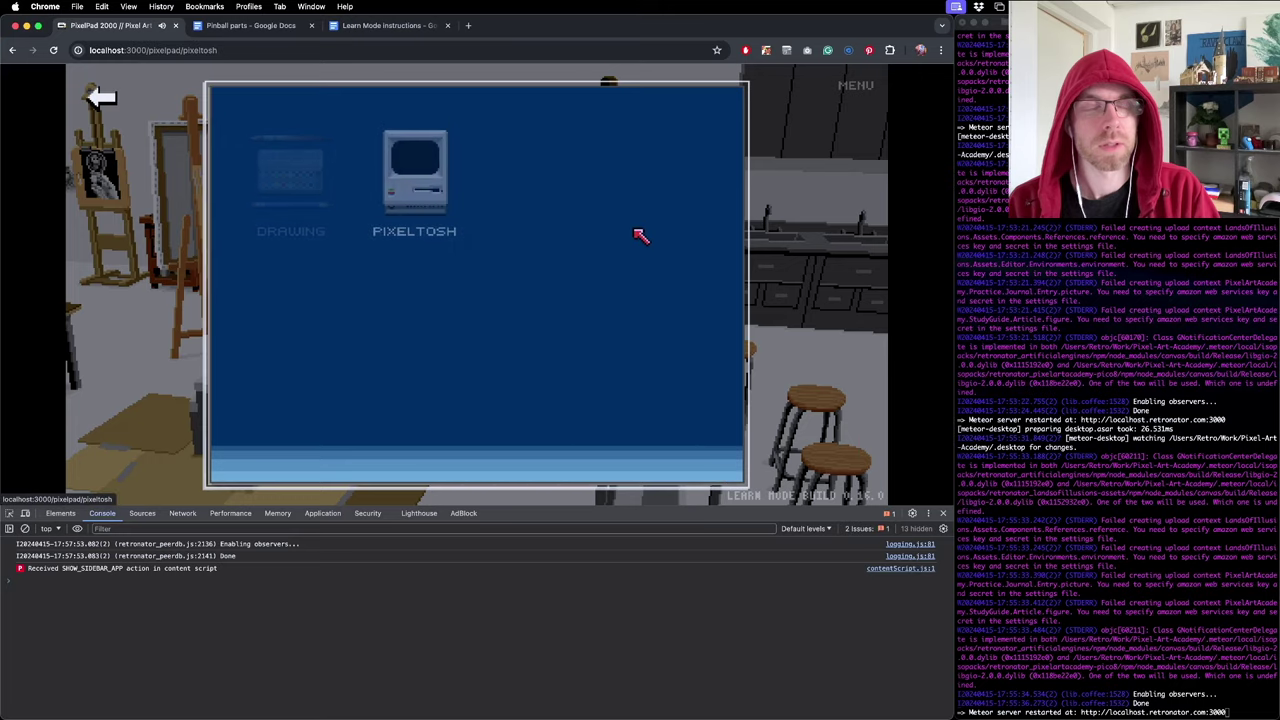
# Launch the Pinball Creation Kit game from Pixeltosh, then leave it for the PixelPad home.
pyautogui.doubleClick(672, 158)
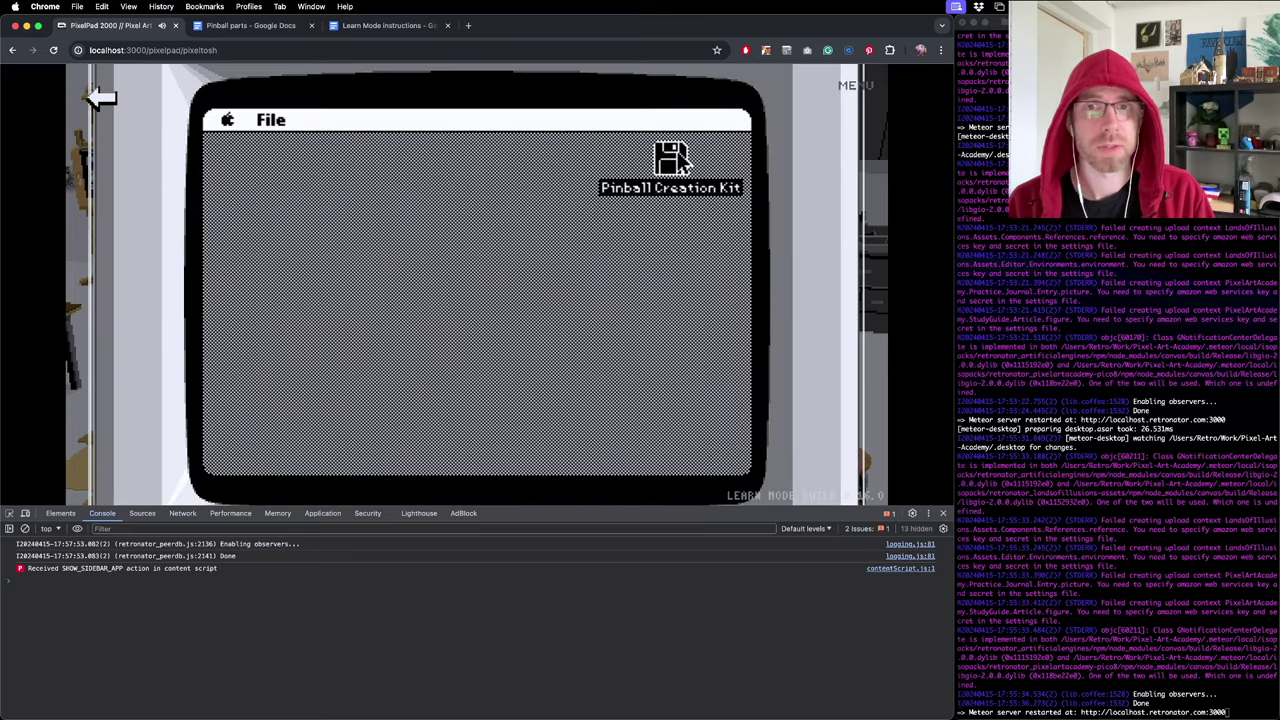
pyautogui.doubleClick(376, 246)
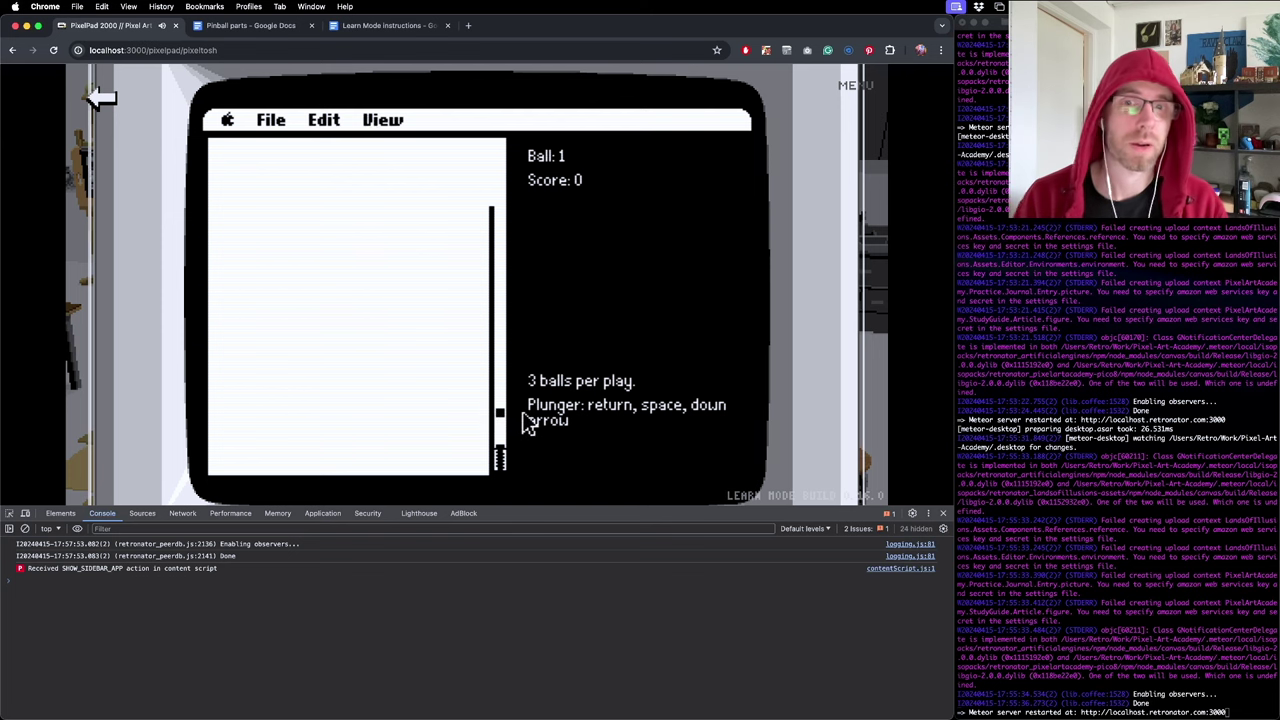
pyautogui.click(101, 99)
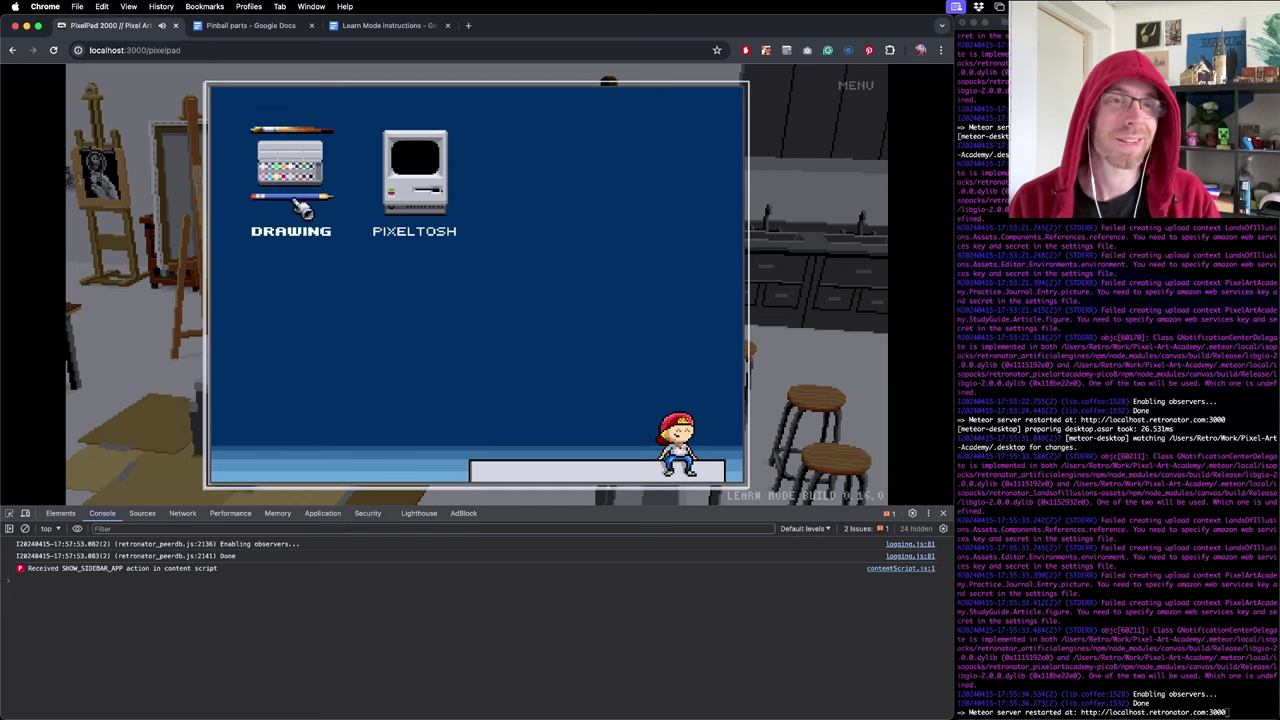
# Open the Drawing app and view its Tutorials list.
pyautogui.click(290, 175)
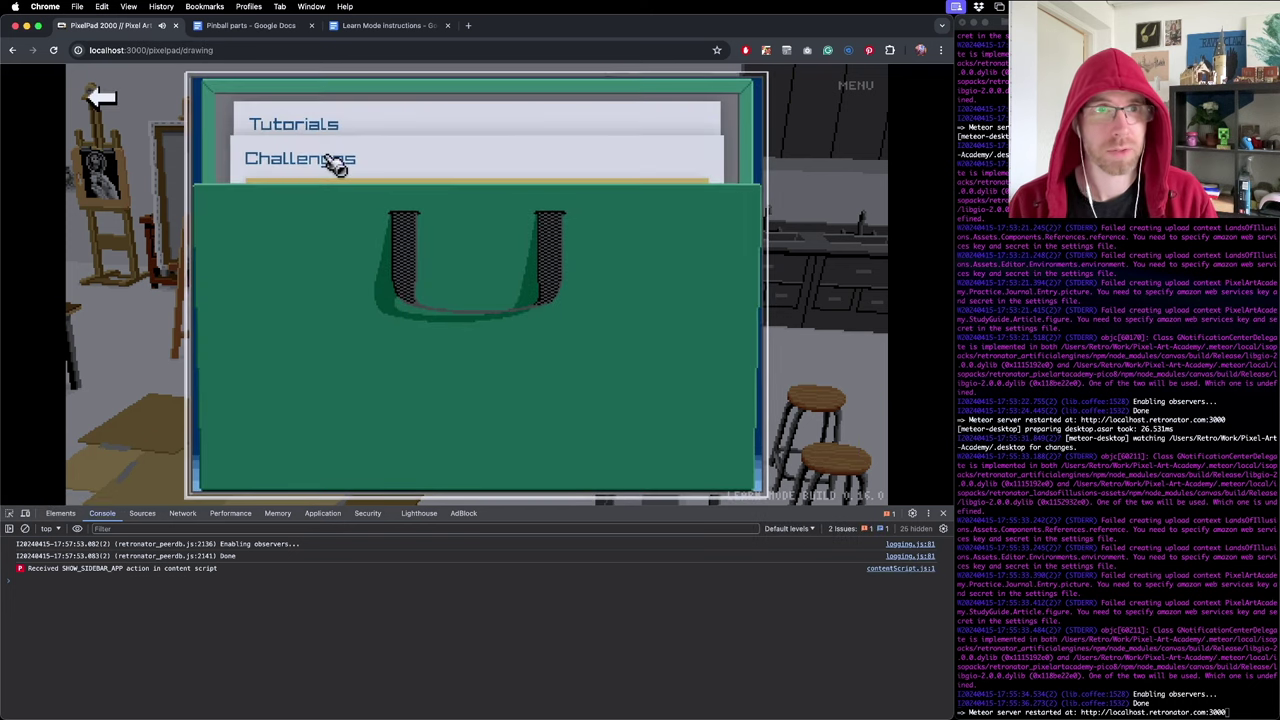
pyautogui.moveTo(343, 148)
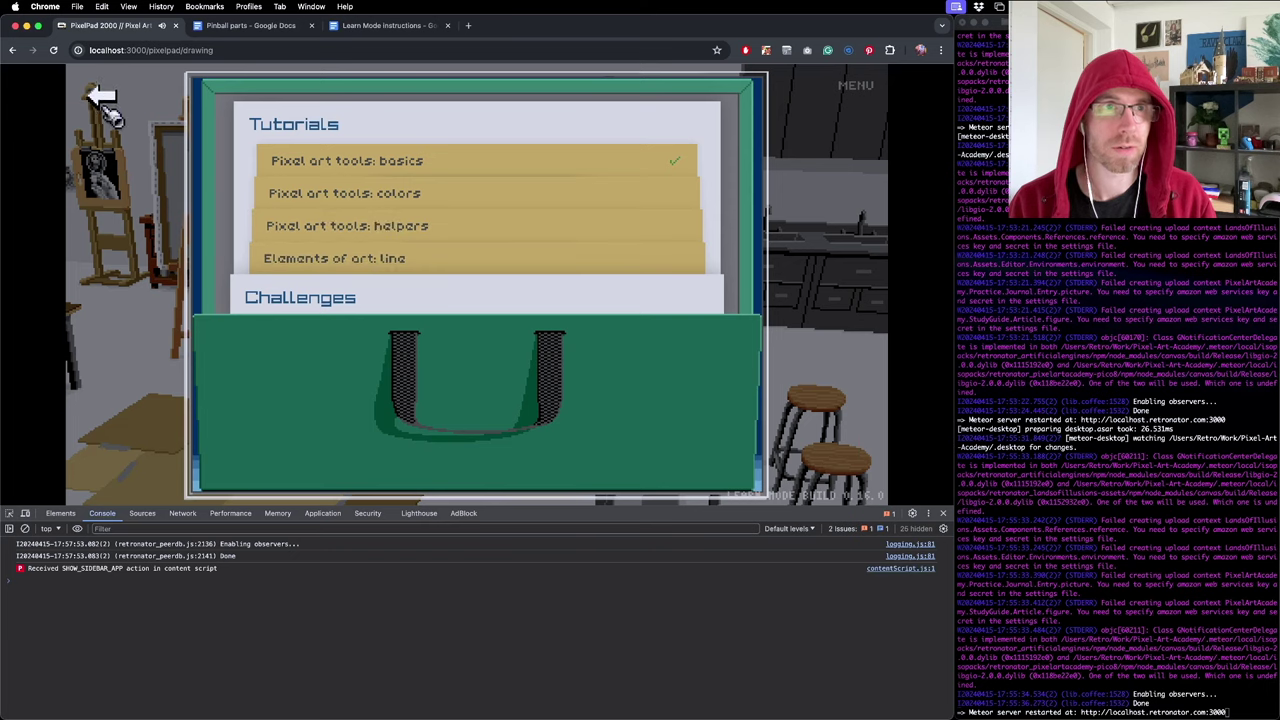
pyautogui.click(100, 97)
# Glance at the code editor, then return to the game in the browser.
pyautogui.press('super+Tab')
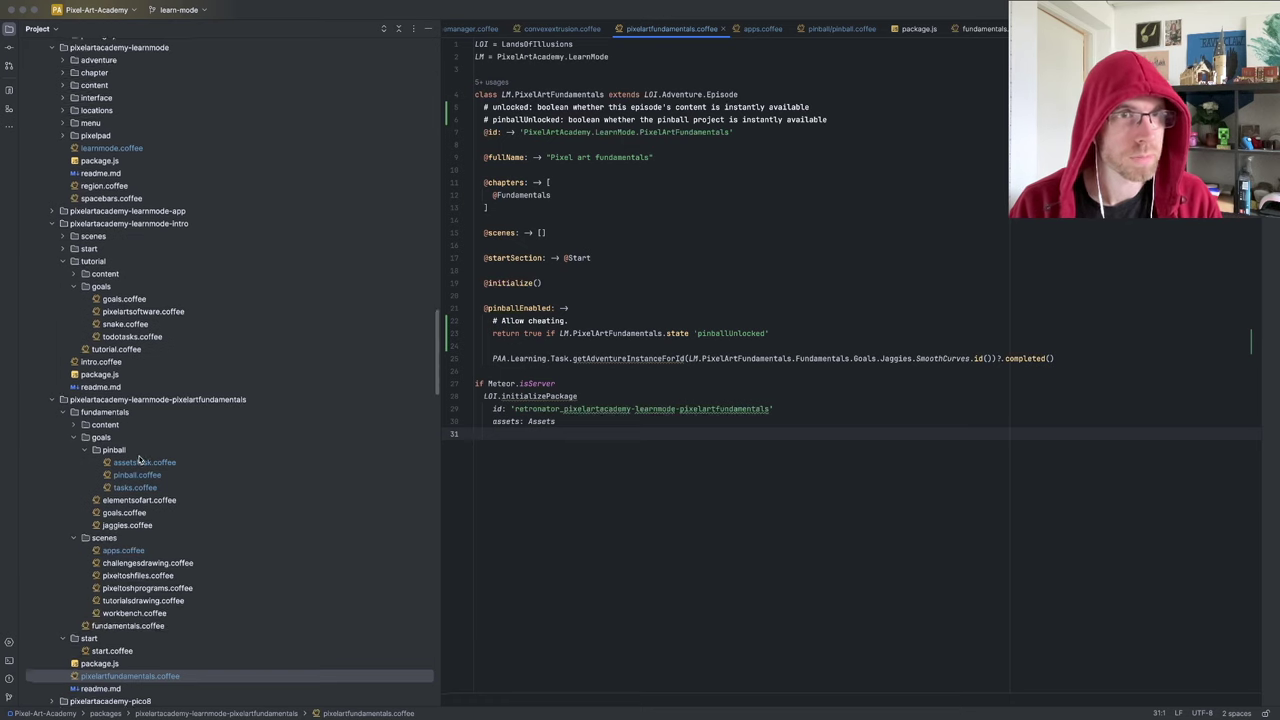
pyautogui.scroll(4, 149, 442)
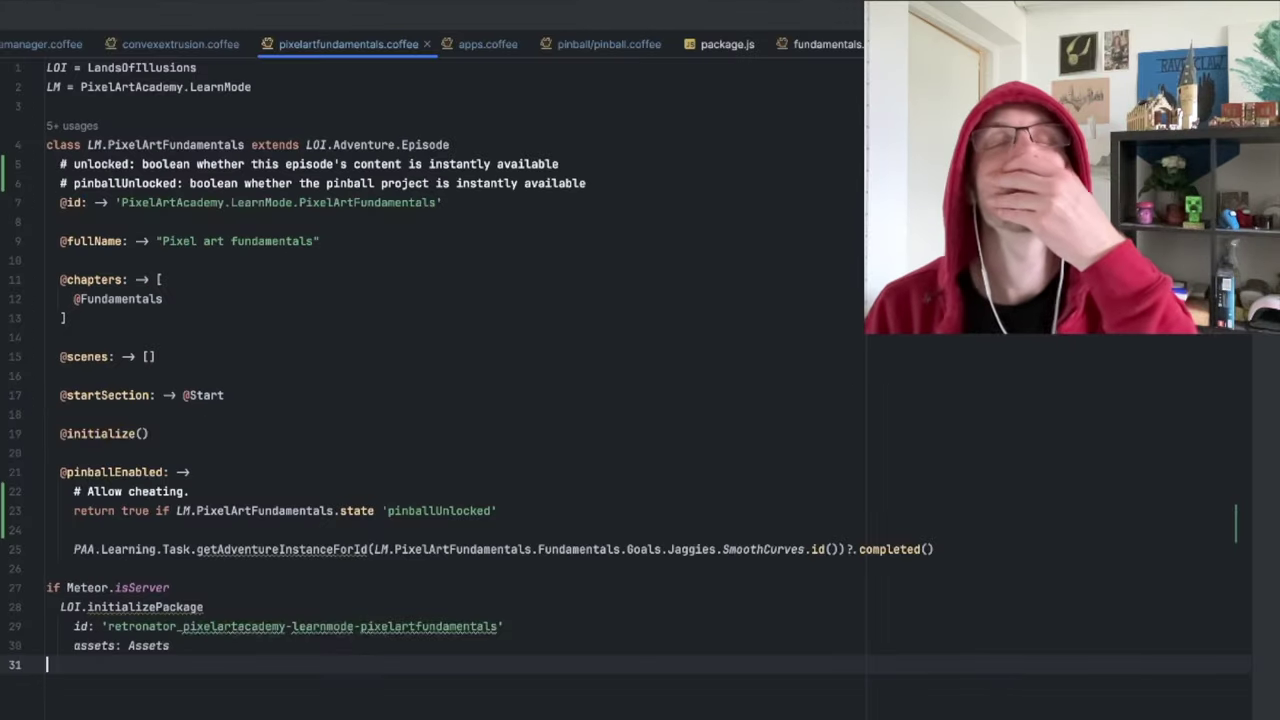
pyautogui.press('super+Tab')
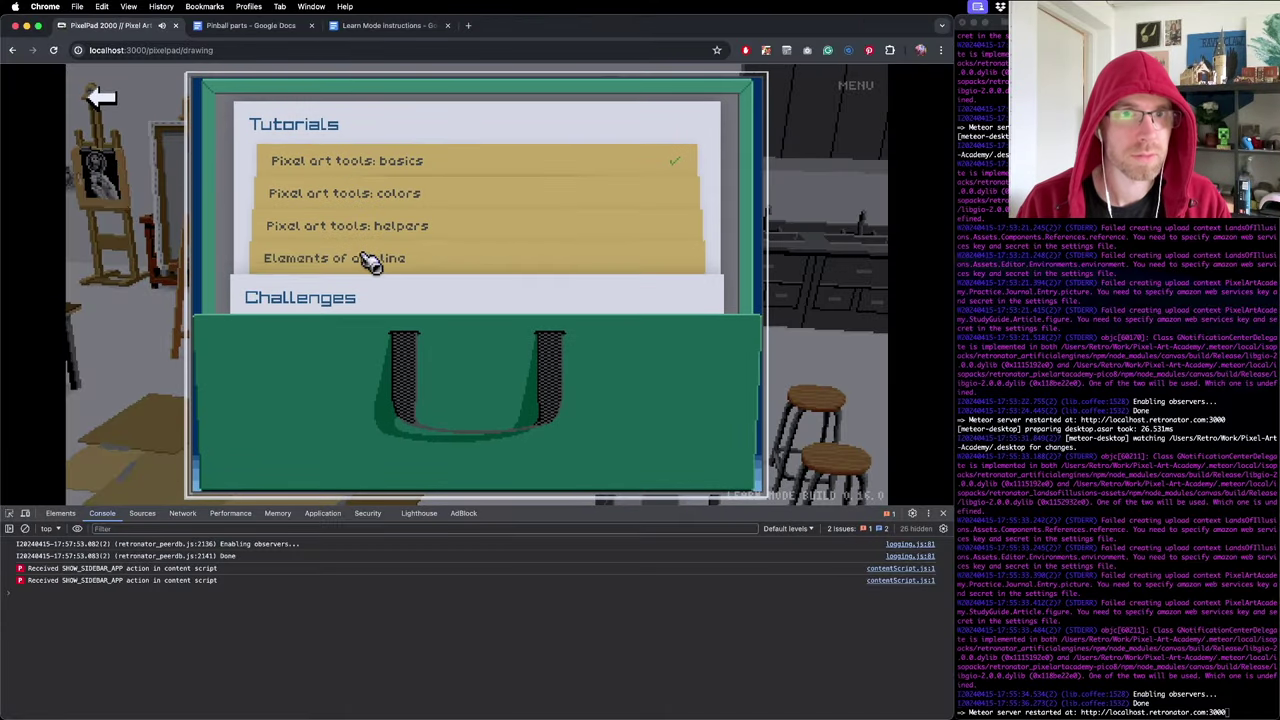
# View the Pinball project's Ball card (7x7, Macintosh palette, editing locked), then close it.
pyautogui.click(289, 171)
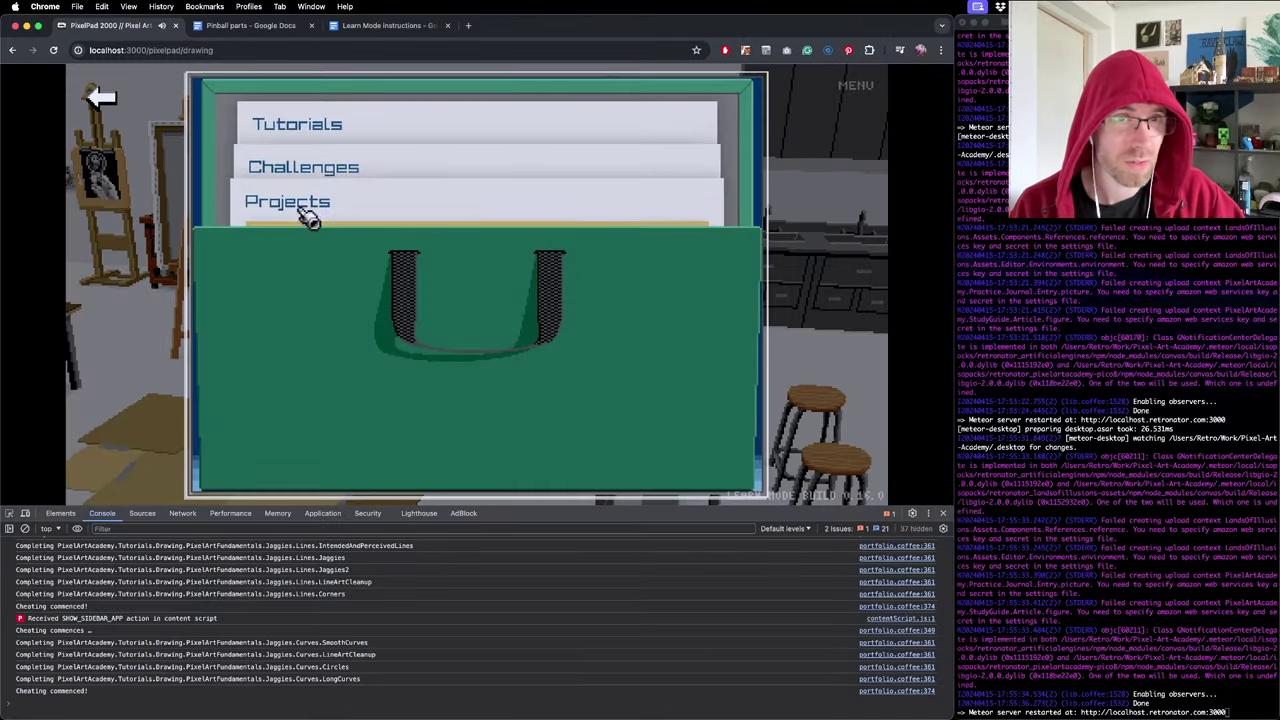
pyautogui.click(308, 213)
pyautogui.click(323, 244)
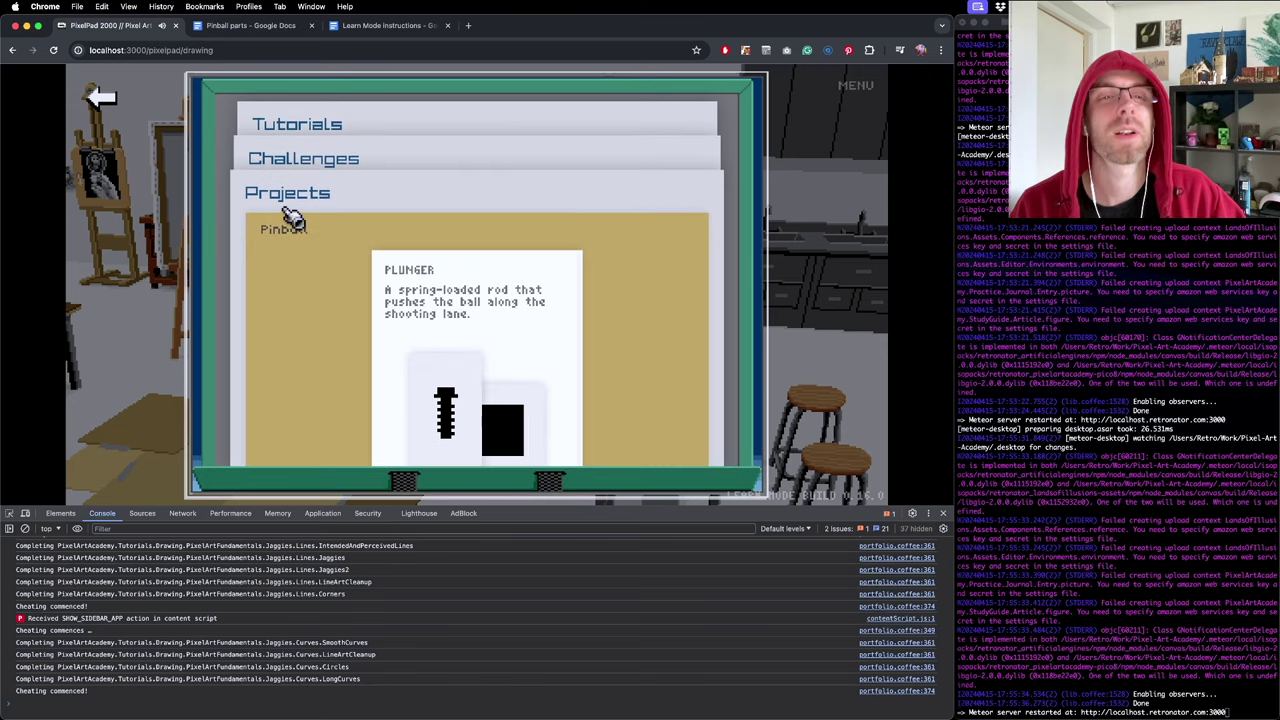
pyautogui.moveTo(520, 425)
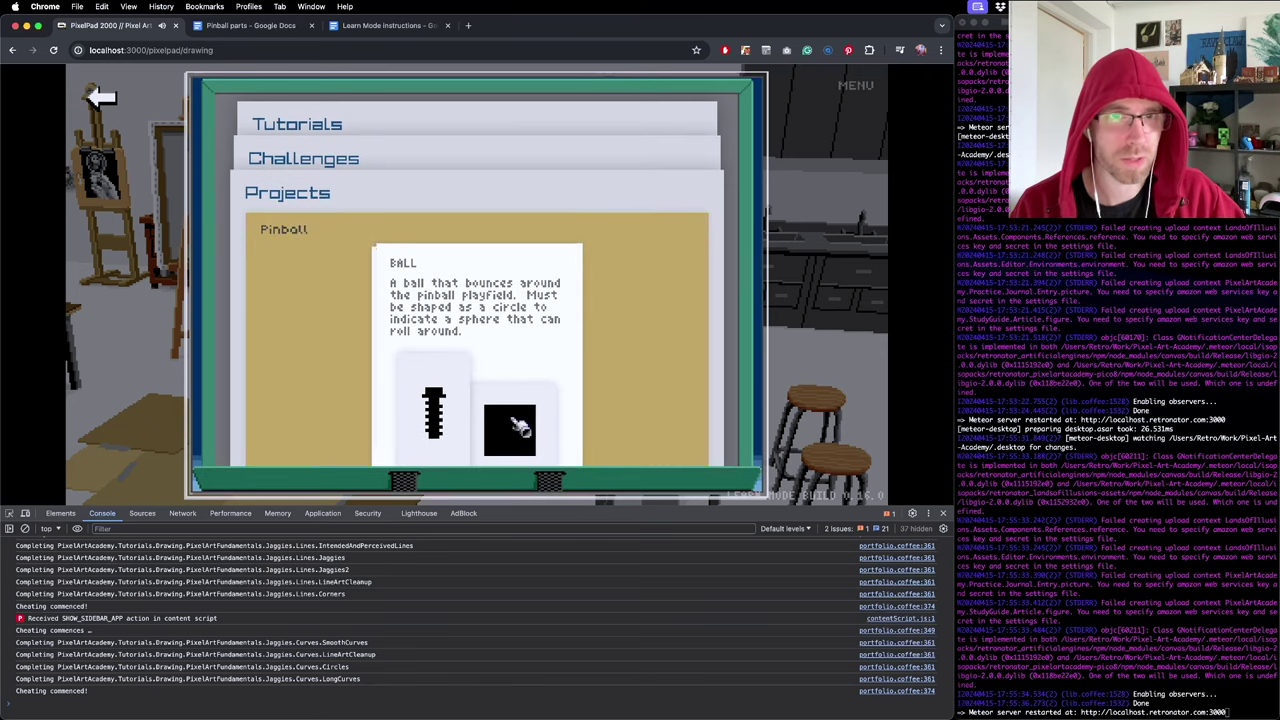
pyautogui.moveTo(440, 420)
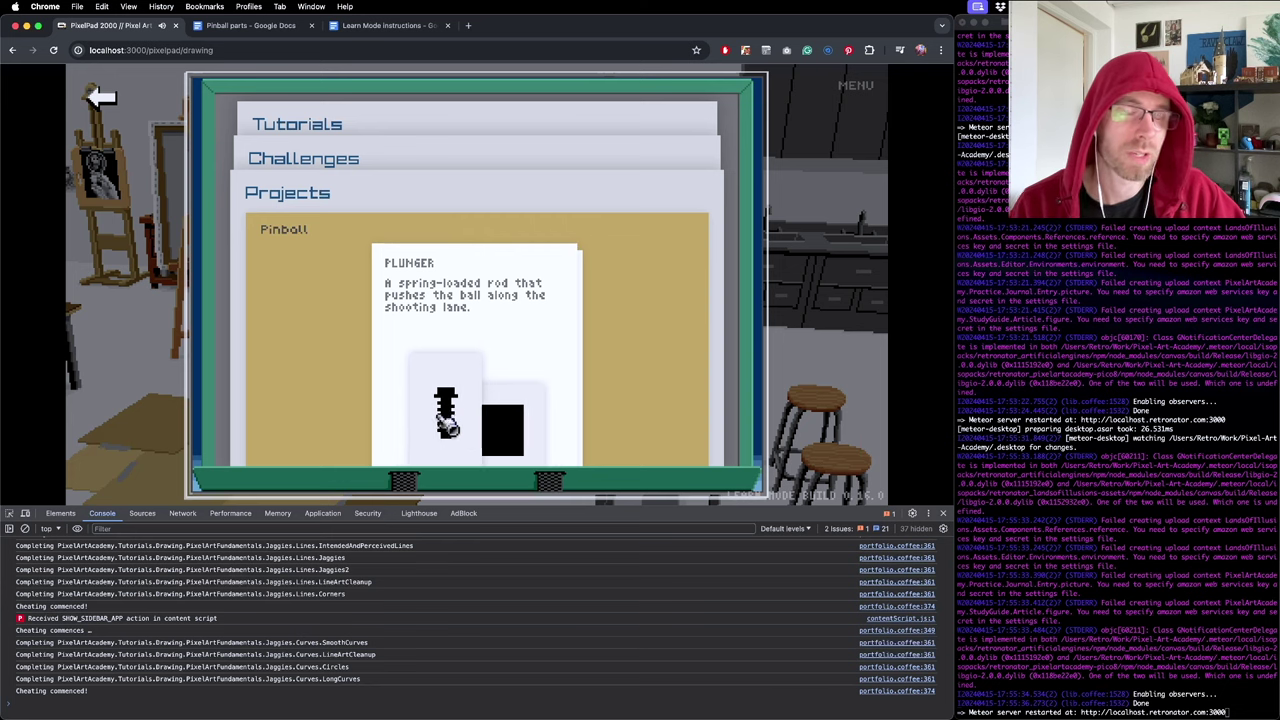
pyautogui.click(522, 436)
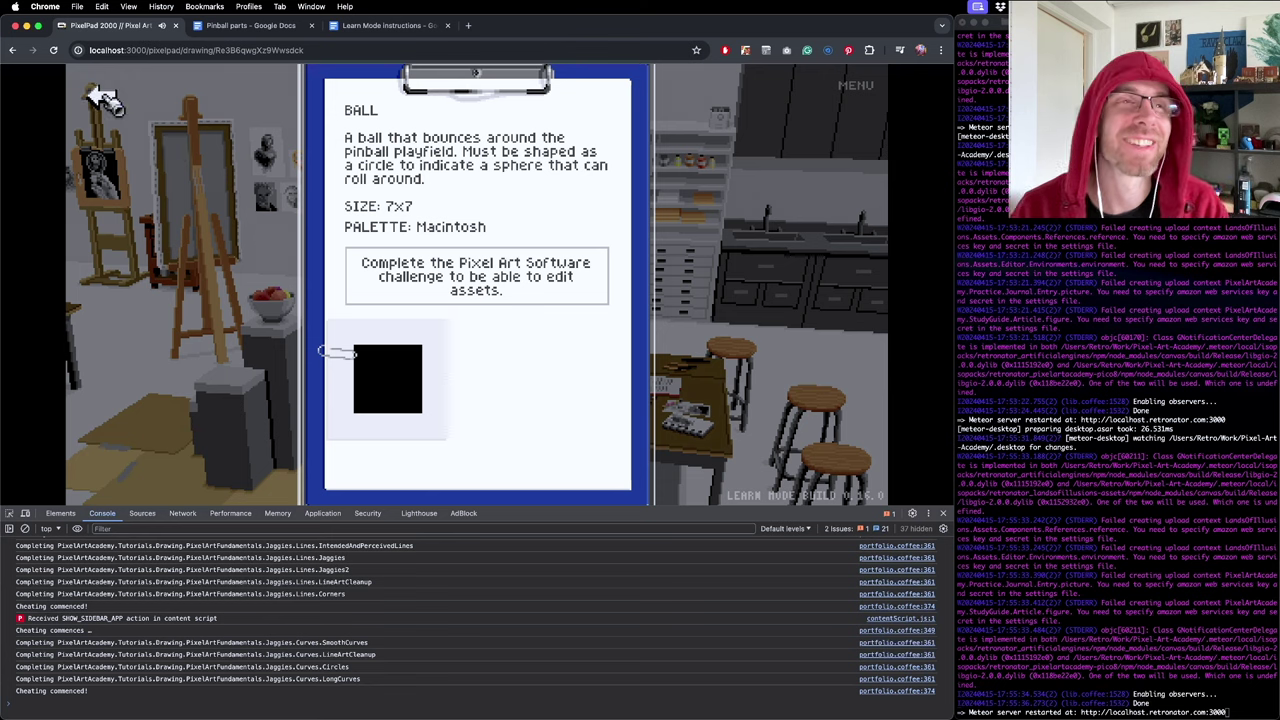
pyautogui.click(102, 97)
# Complete the Pixel art software challenge by choosing a sprite, then return home.
pyautogui.click(365, 128)
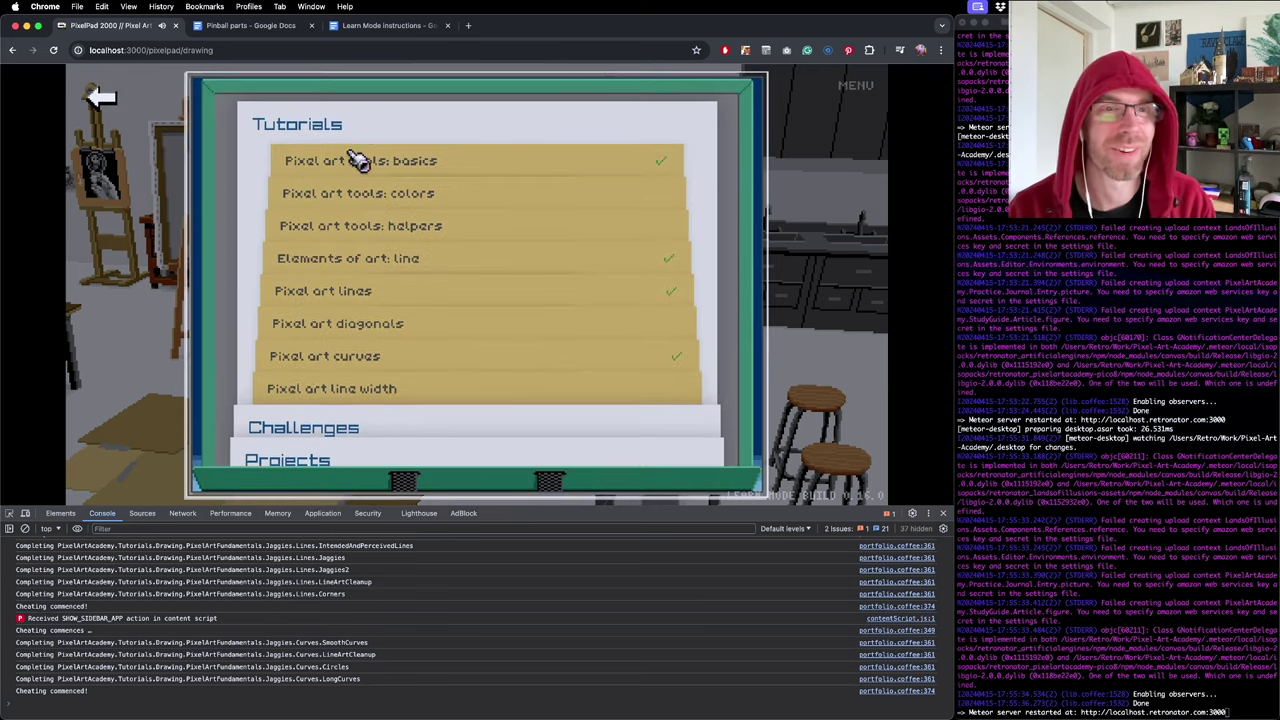
pyautogui.click(363, 417)
pyautogui.click(438, 213)
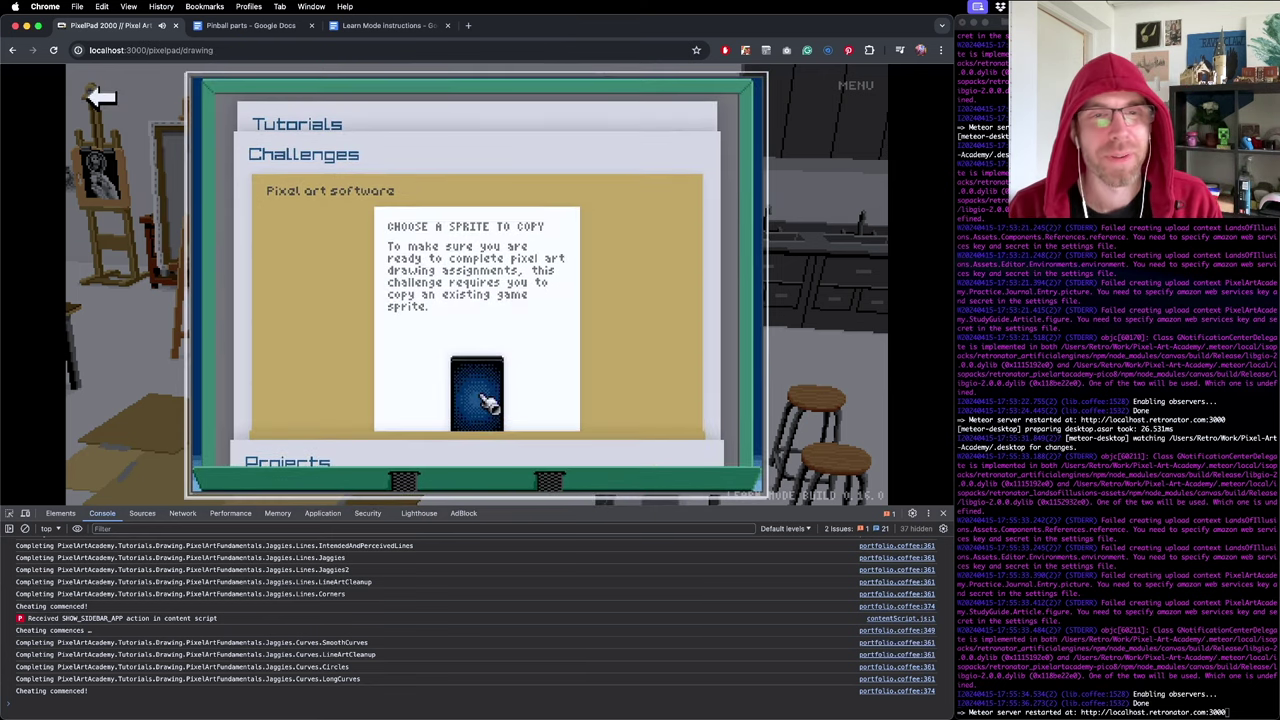
pyautogui.click(488, 403)
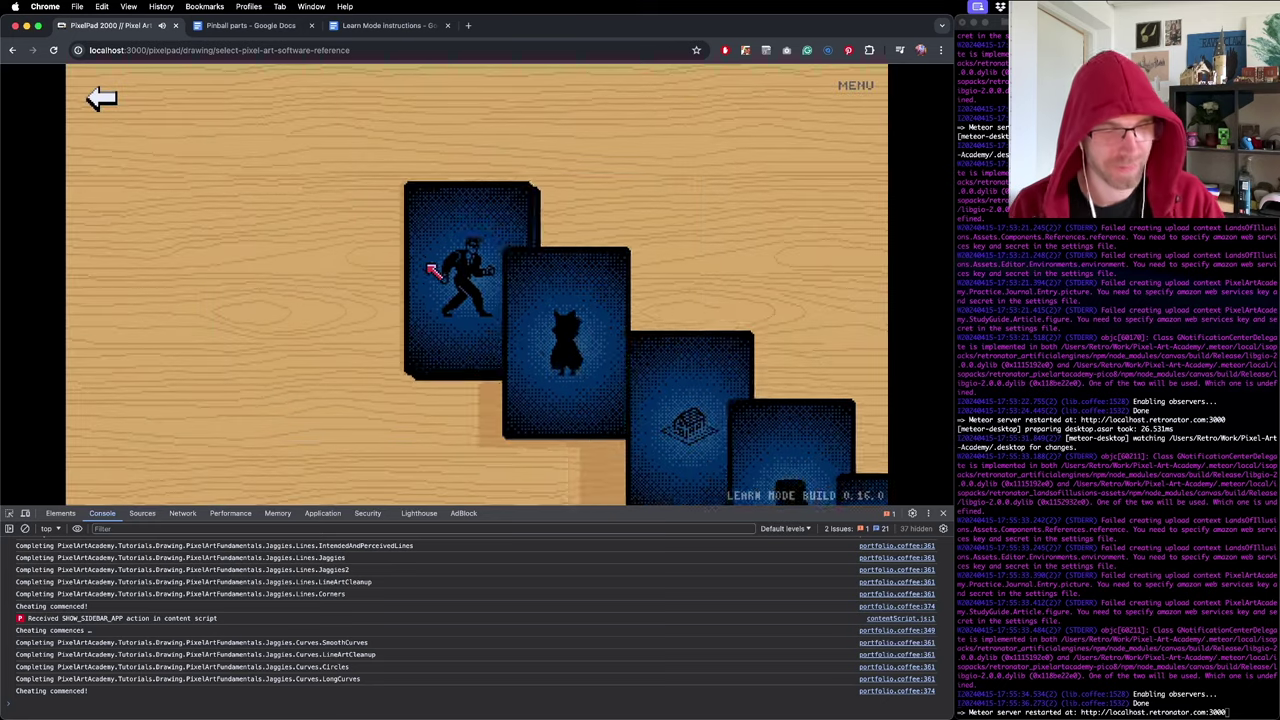
pyautogui.press('Escape')
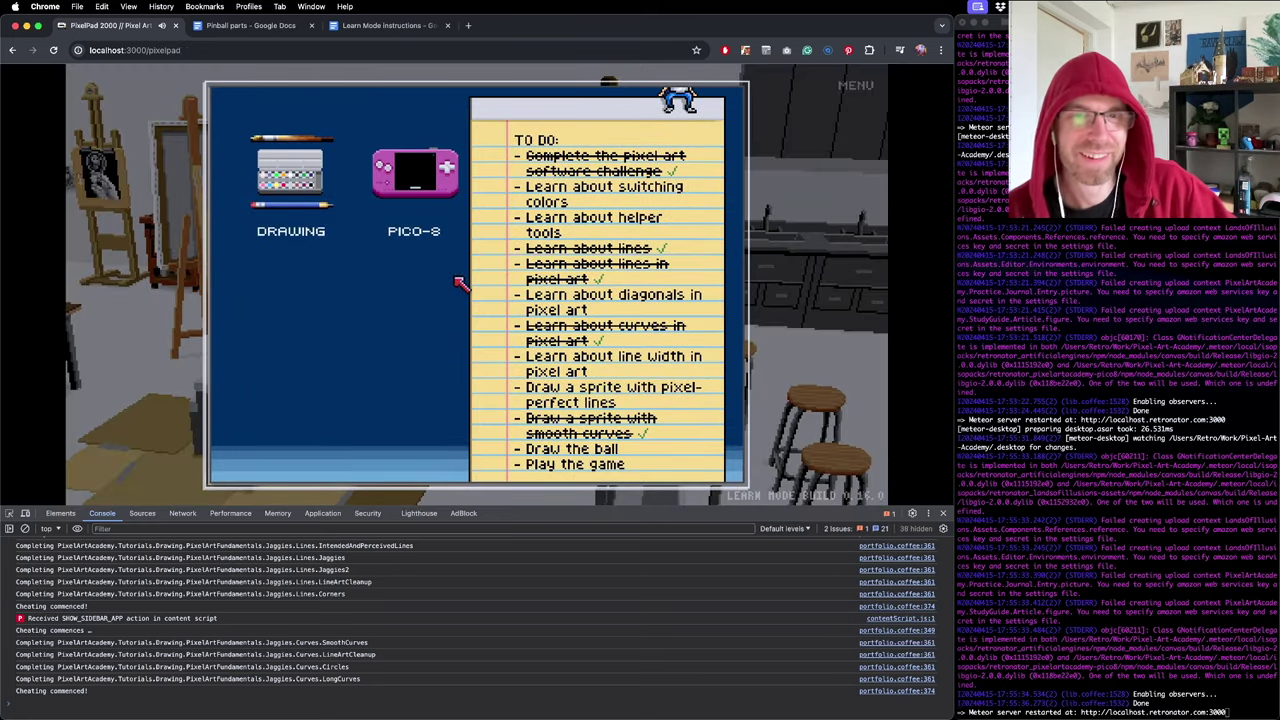
# Reopen the Ball asset card from Drawing > Projects > Pinball.
pyautogui.click(318, 170)
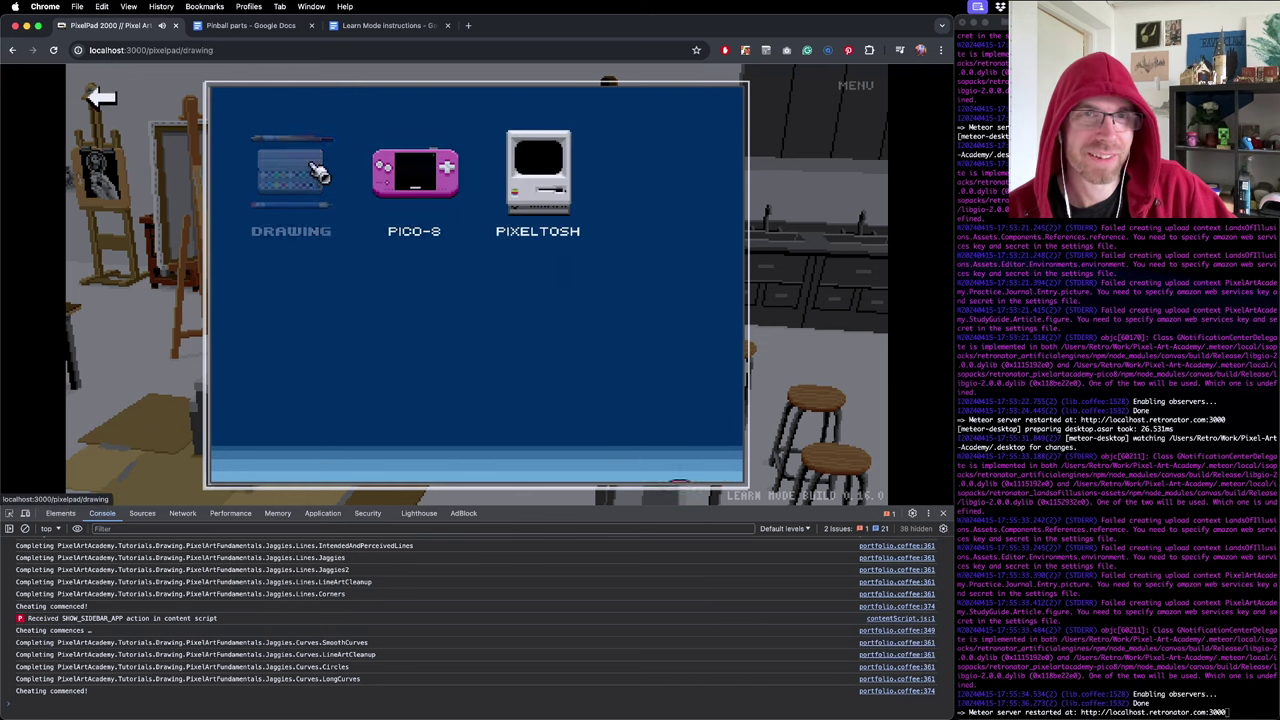
pyautogui.click(340, 210)
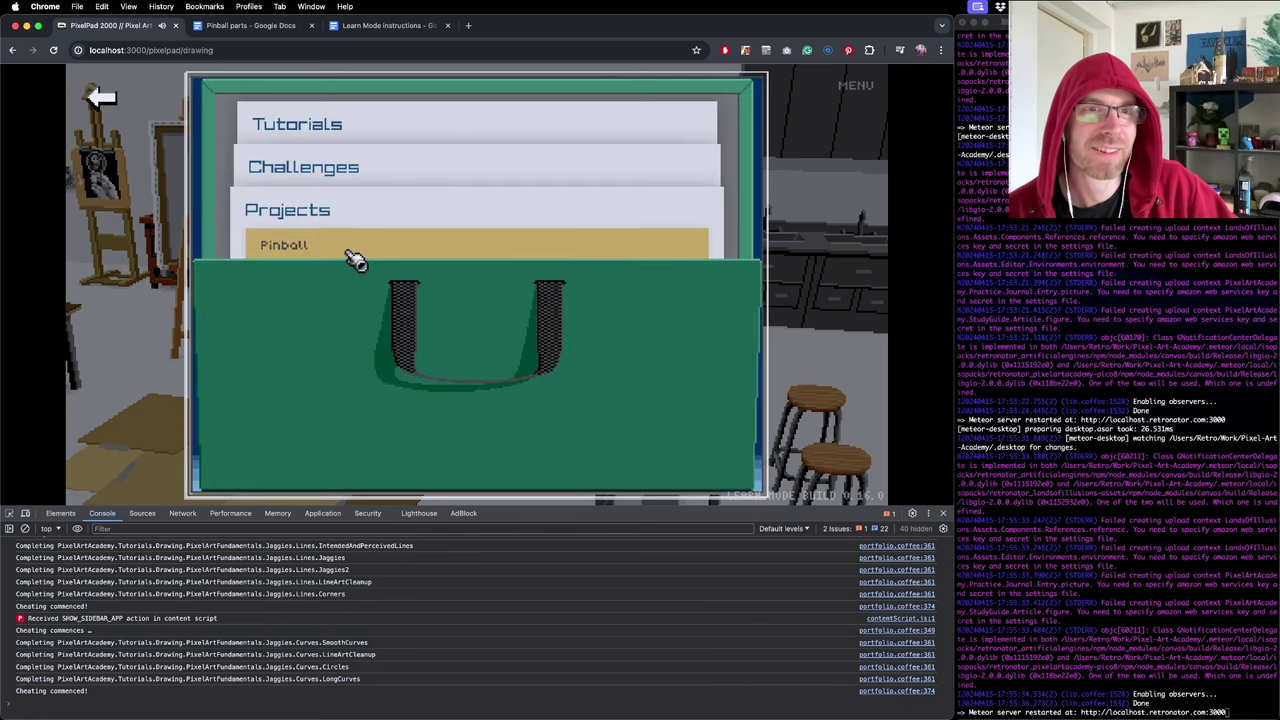
pyautogui.click(355, 250)
pyautogui.click(512, 429)
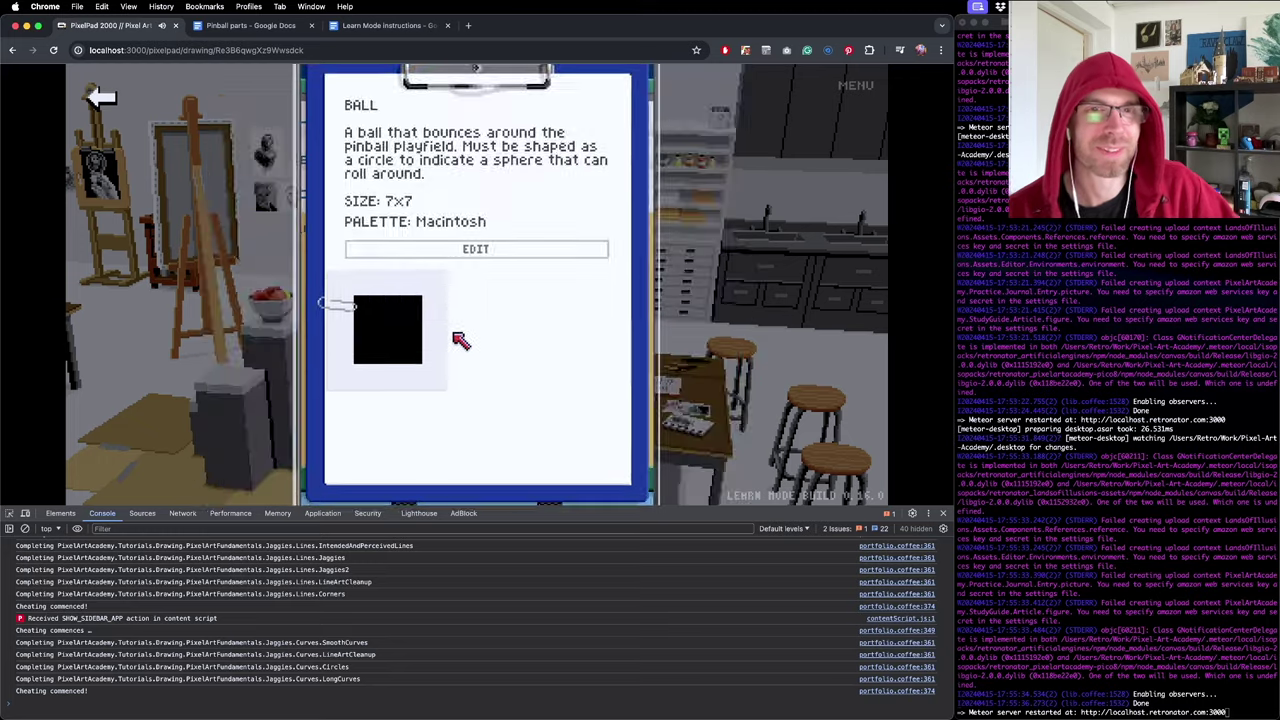
# Round the ball by erasing its four corner pixels, then open the Try out the new ball task.
pyautogui.click(460, 252)
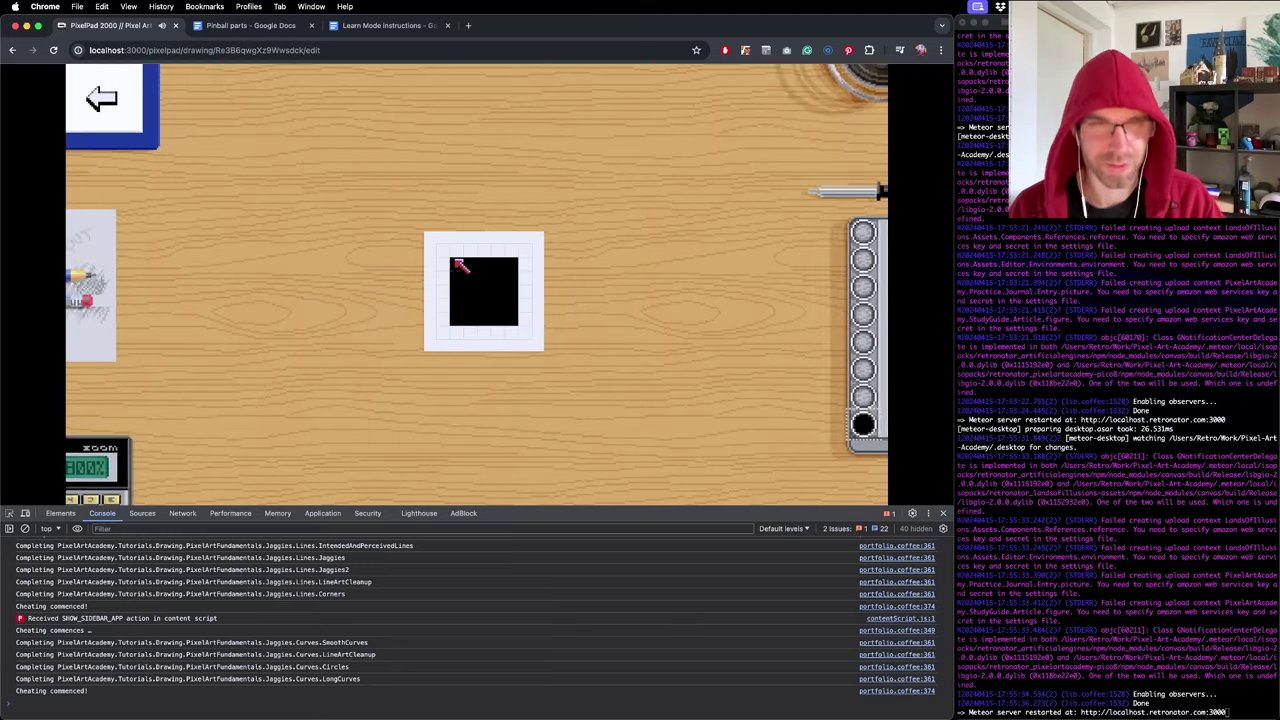
pyautogui.click(456, 263)
pyautogui.click(512, 263)
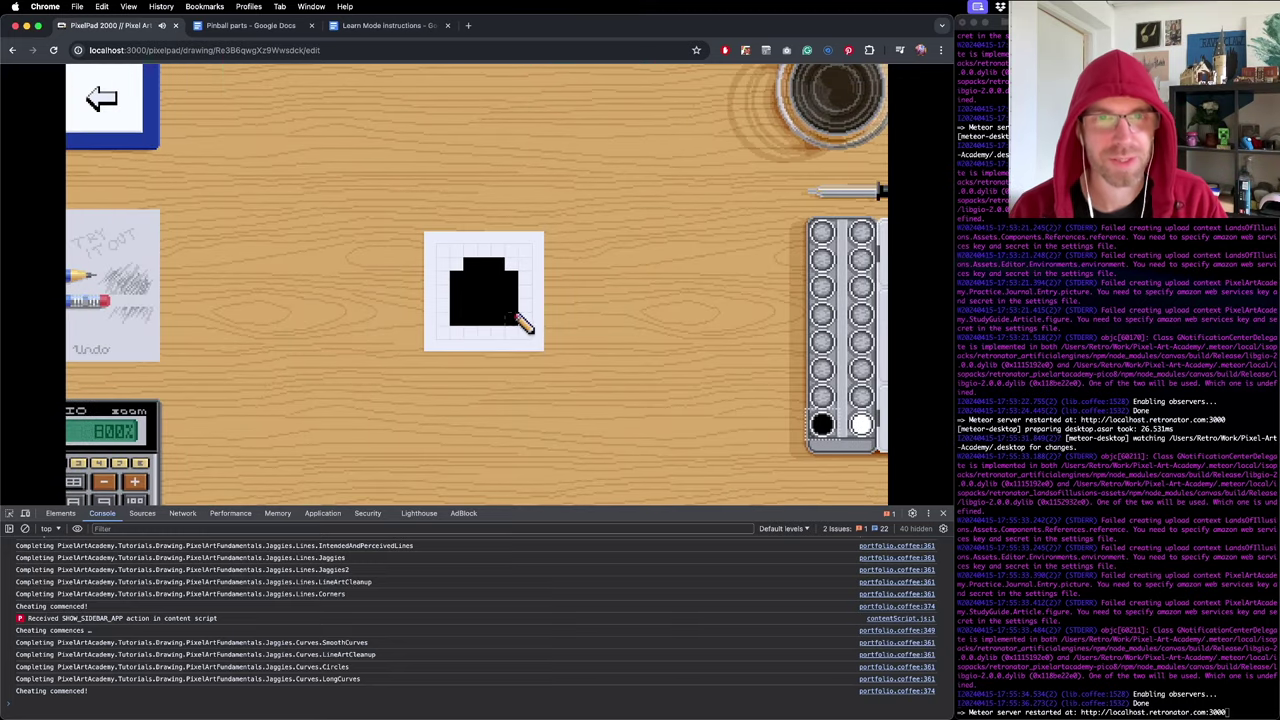
pyautogui.click(512, 319)
pyautogui.click(456, 320)
pyautogui.click(98, 100)
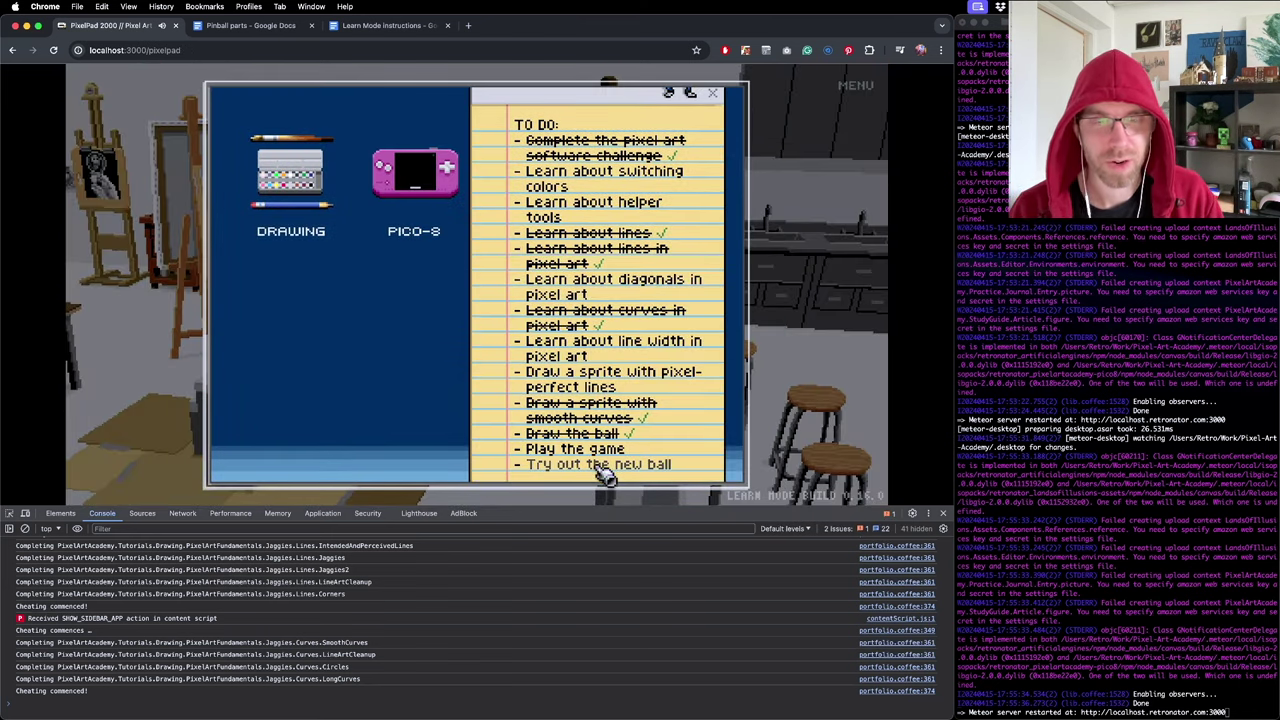
pyautogui.click(600, 468)
# Launch the Pinball Creation Kit game from the Pixeltosh disk.
pyautogui.click(531, 175)
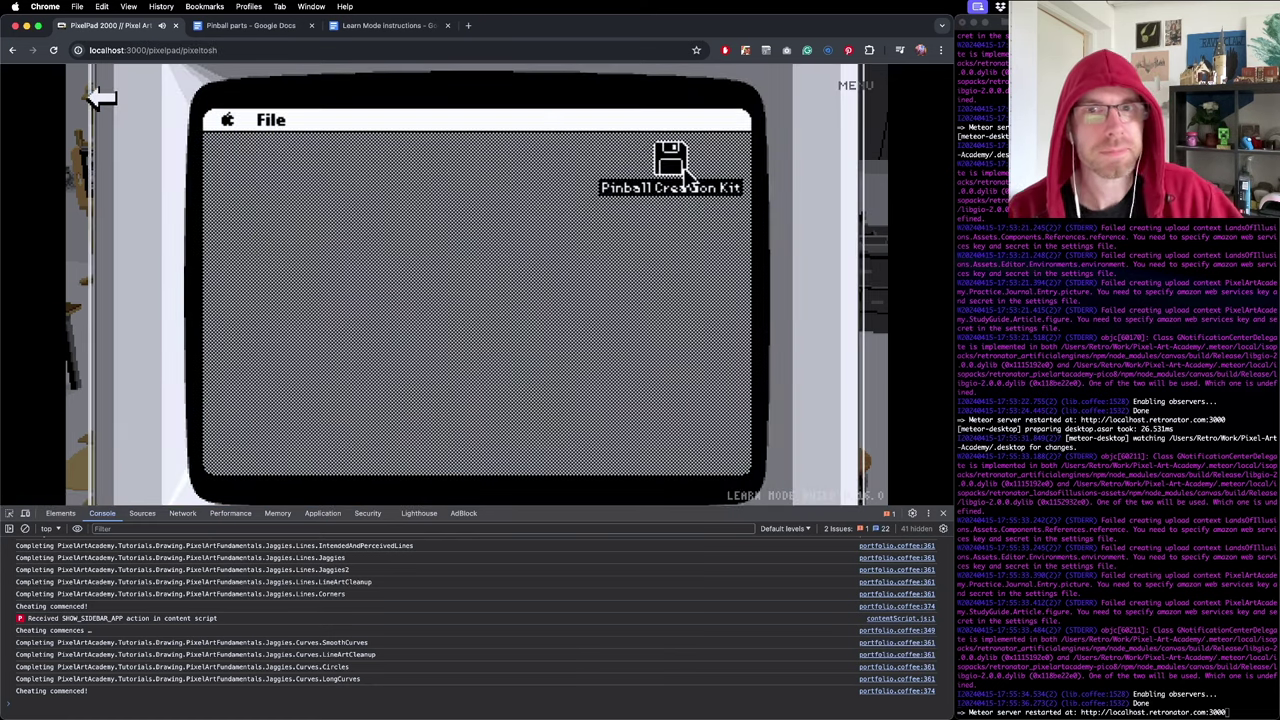
pyautogui.doubleClick(672, 168)
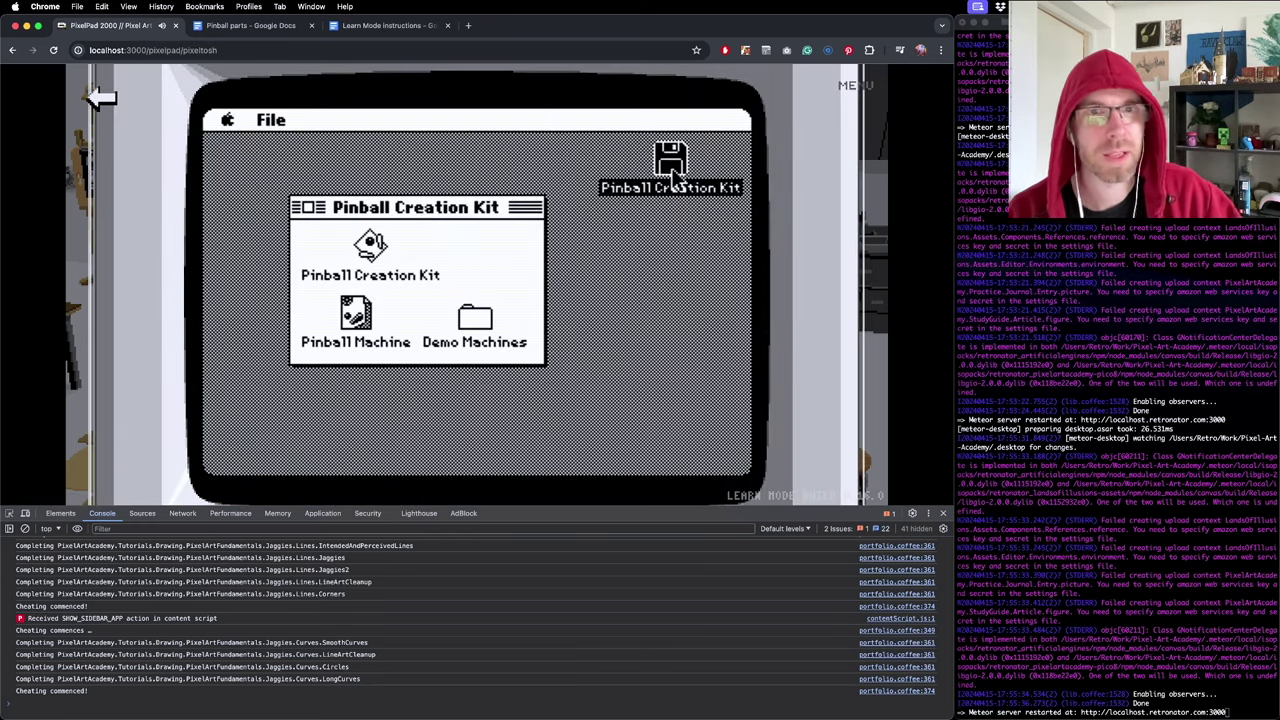
pyautogui.doubleClick(370, 245)
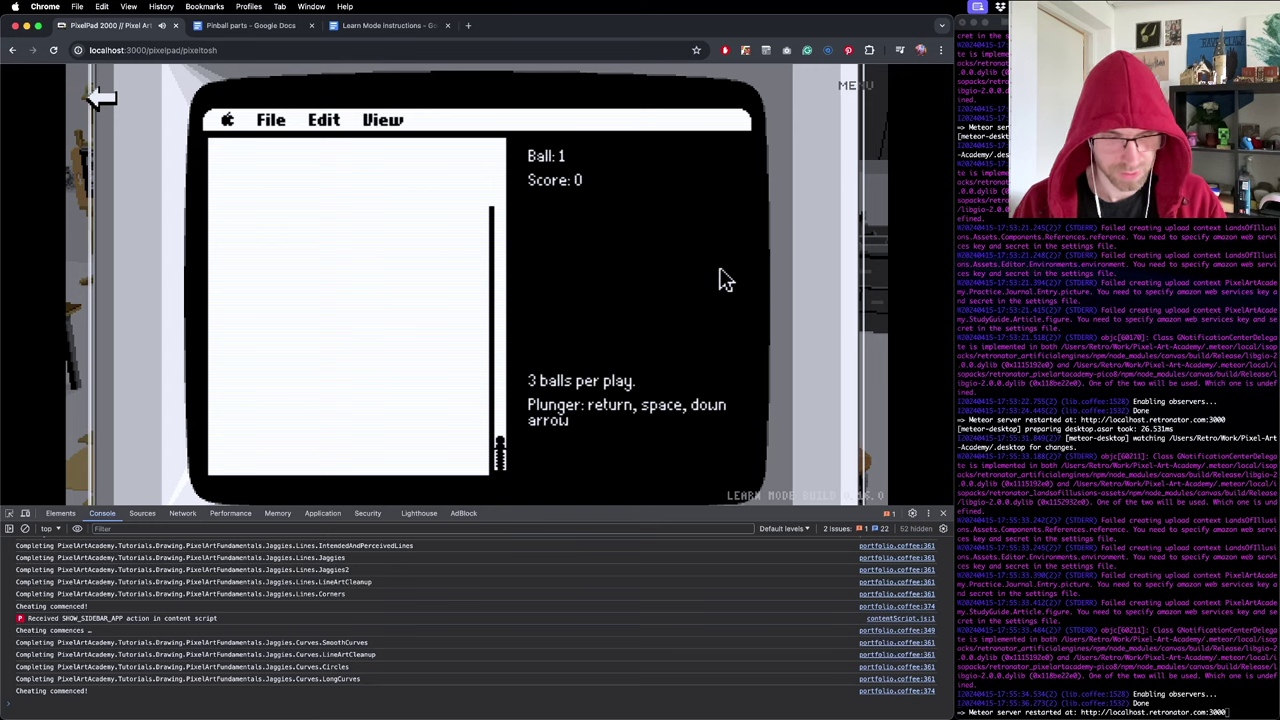
# Shoot the new ball up the lane a few times, then return to PixelPad home.
pyautogui.press('space')
pyautogui.press('space')
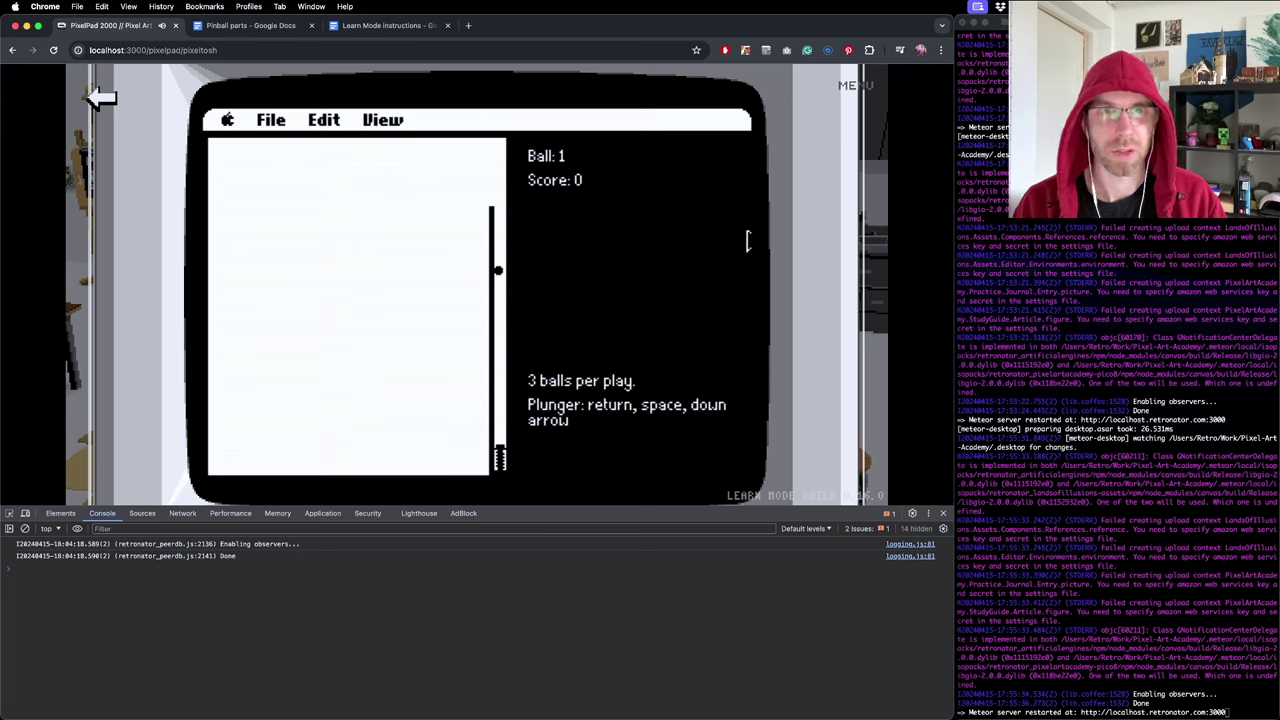
pyautogui.press('space')
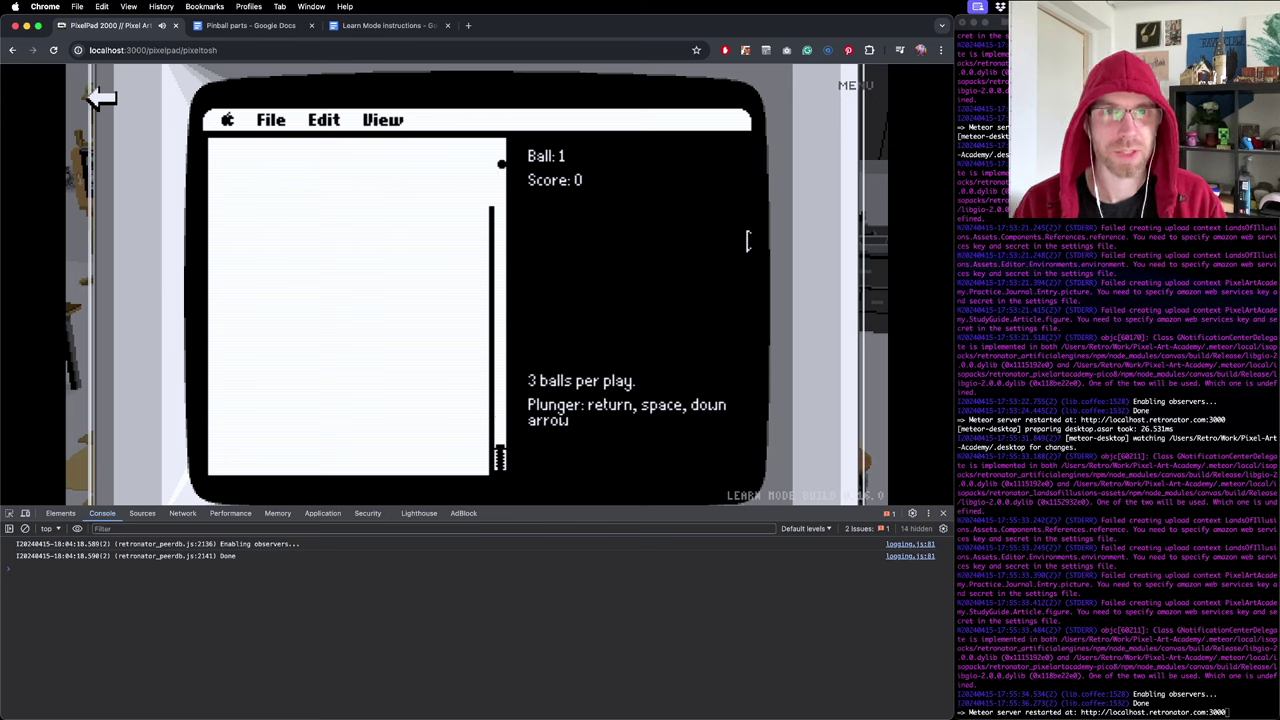
pyautogui.press('space')
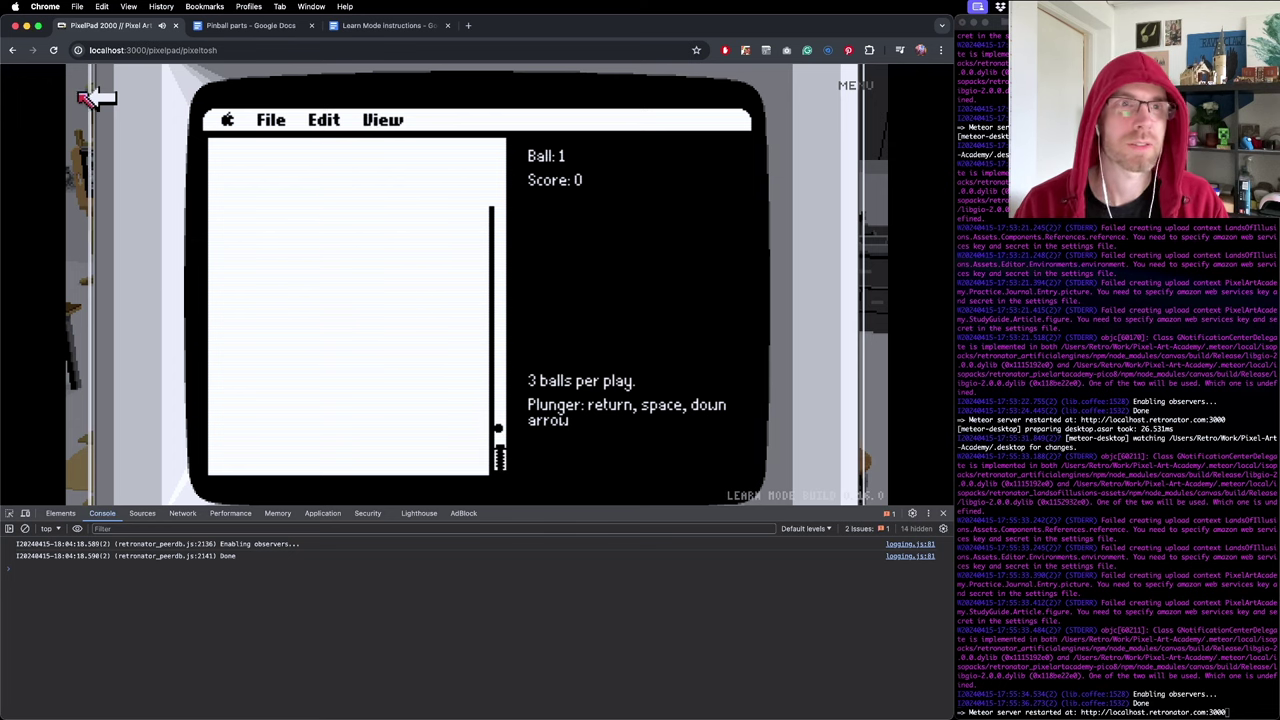
pyautogui.click(100, 100)
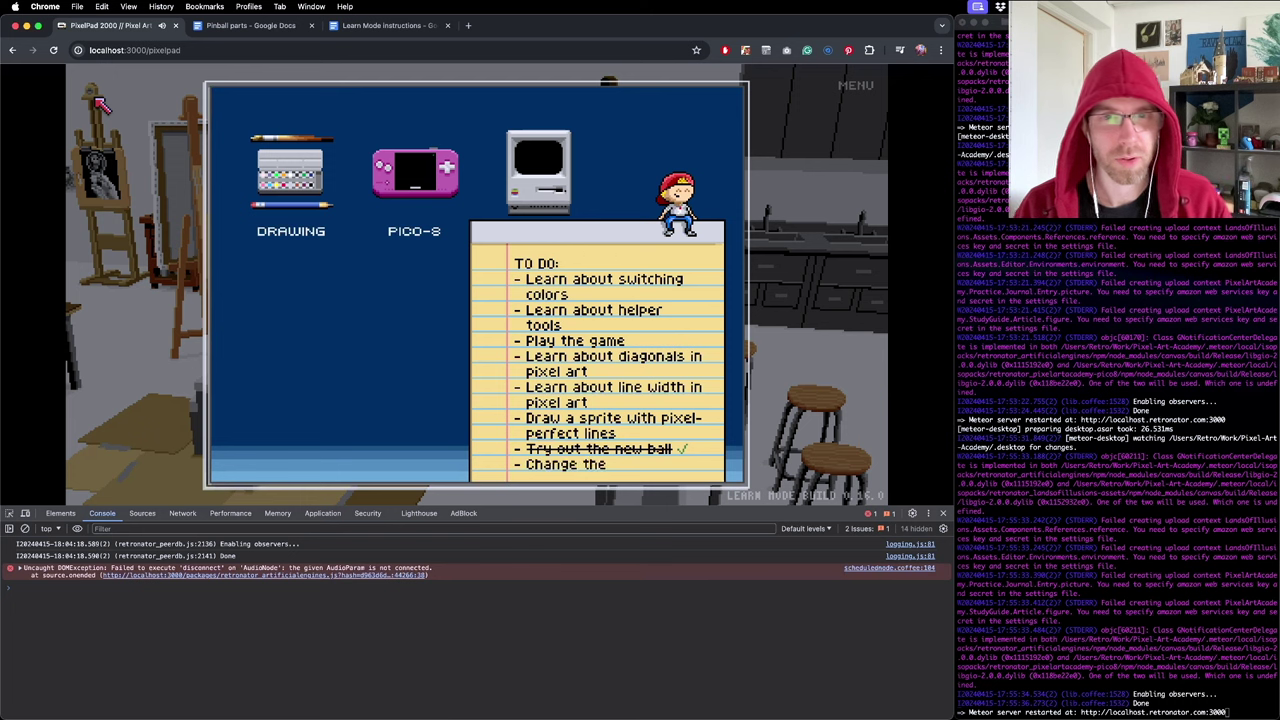
# Open the Pinball playfield drawing for editing via Drawing > Projects.
pyautogui.click(633, 462)
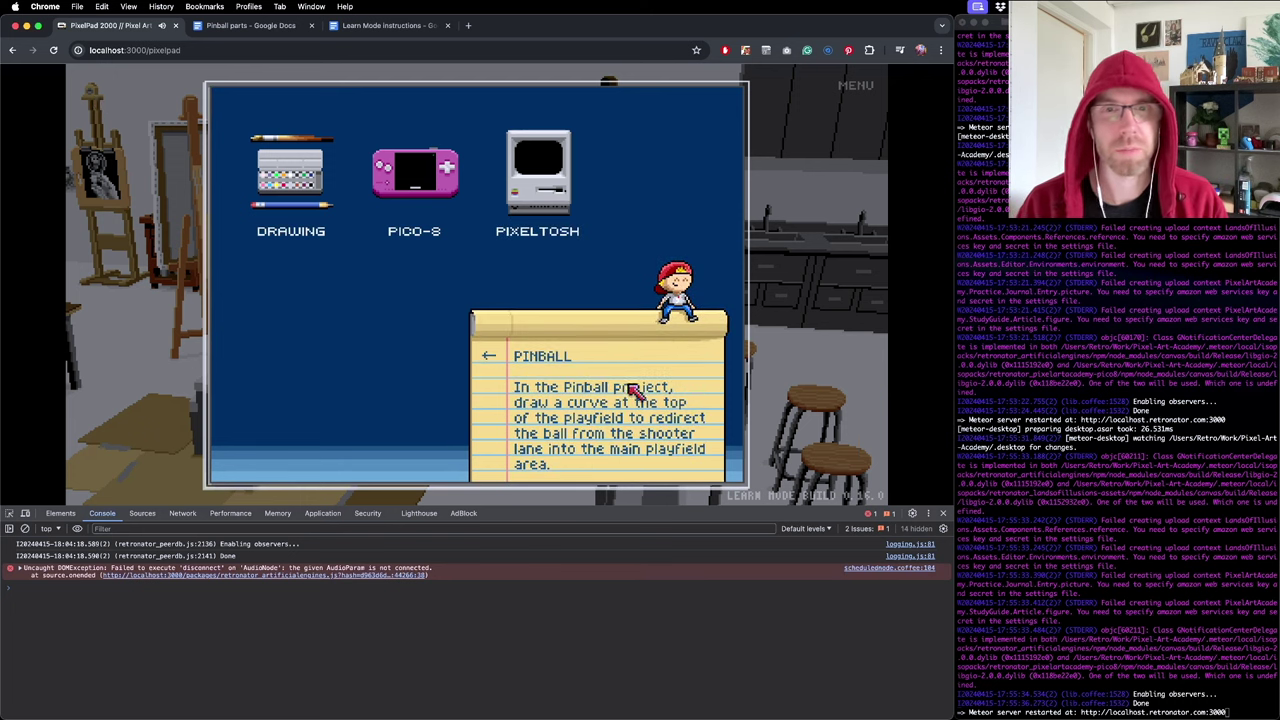
pyautogui.click(292, 172)
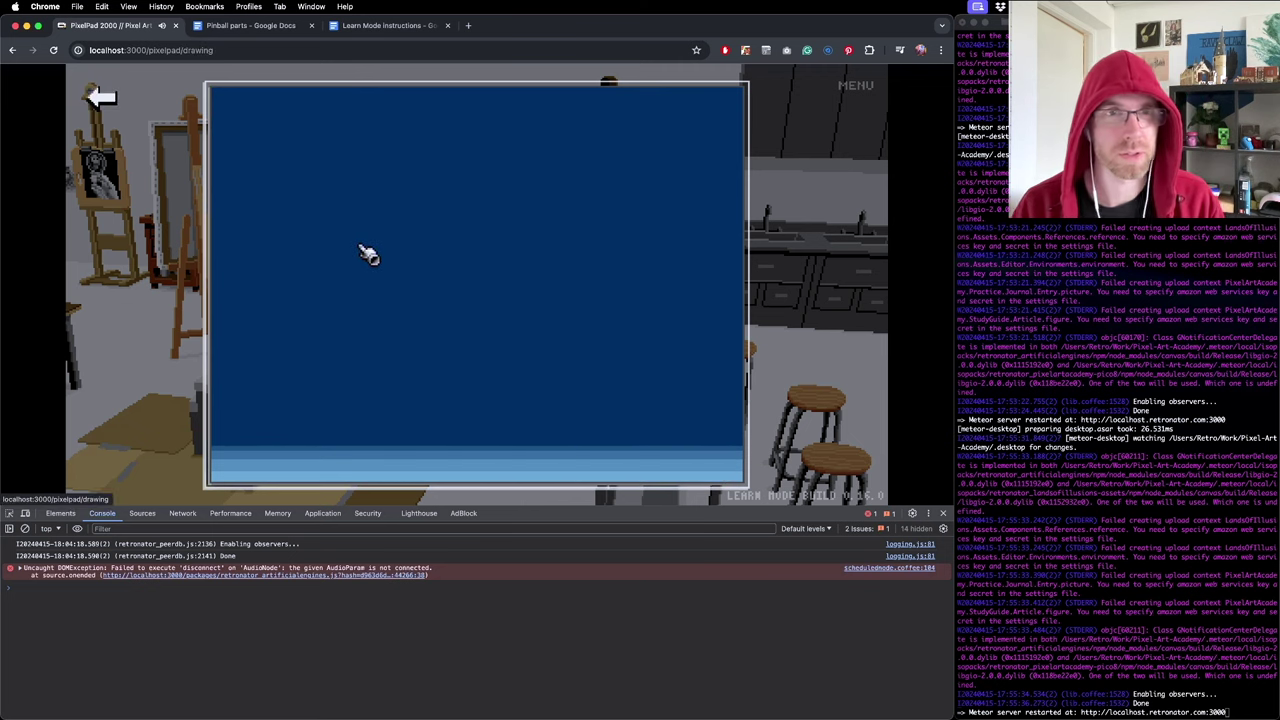
pyautogui.click(323, 209)
pyautogui.click(329, 246)
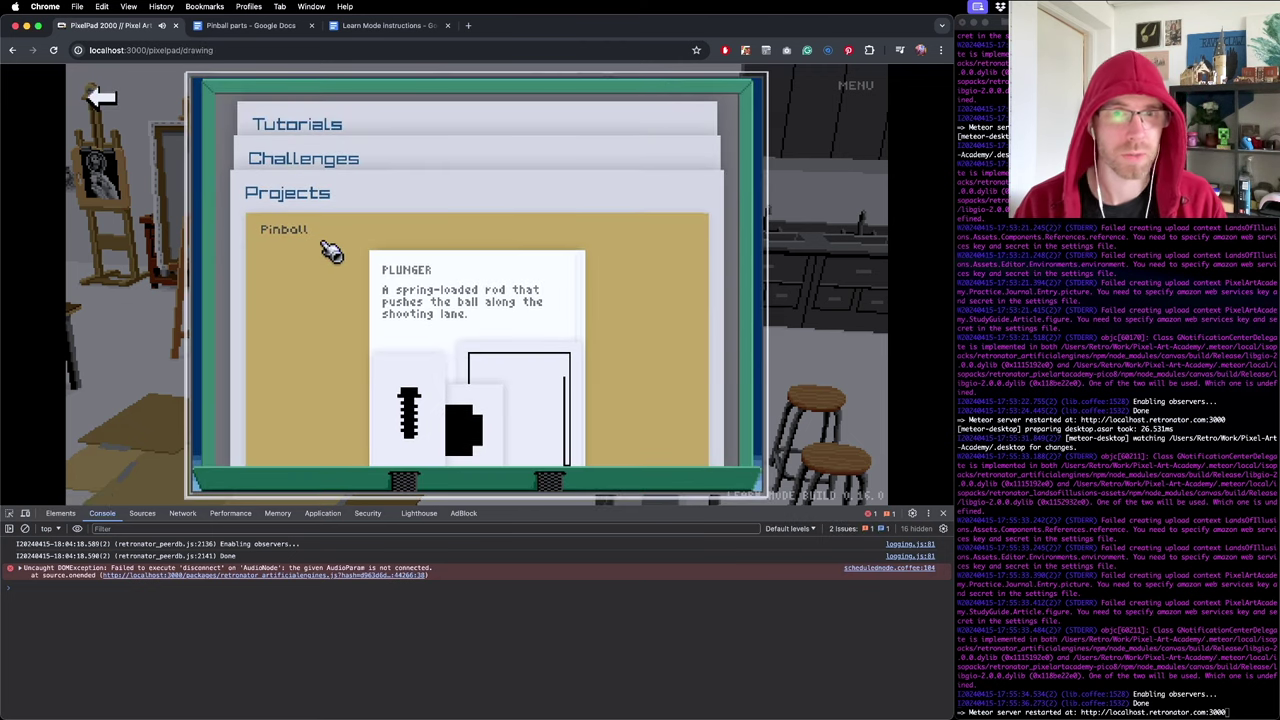
pyautogui.click(540, 434)
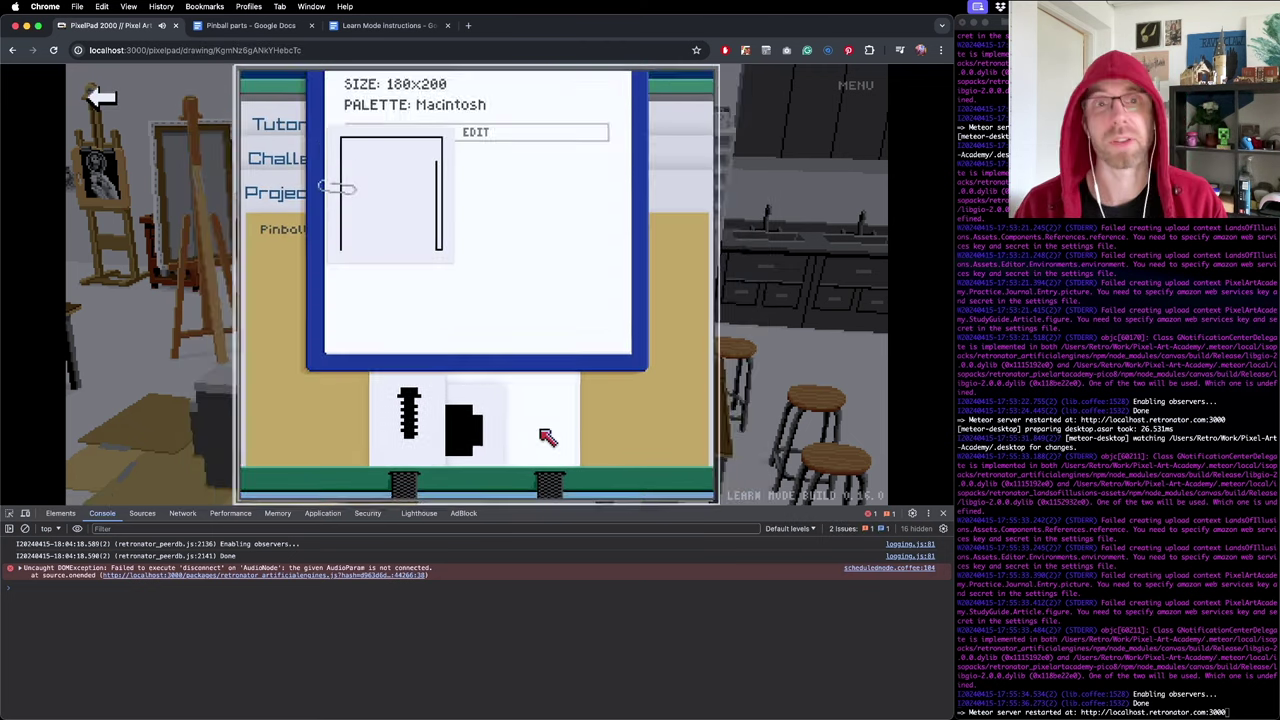
pyautogui.click(490, 280)
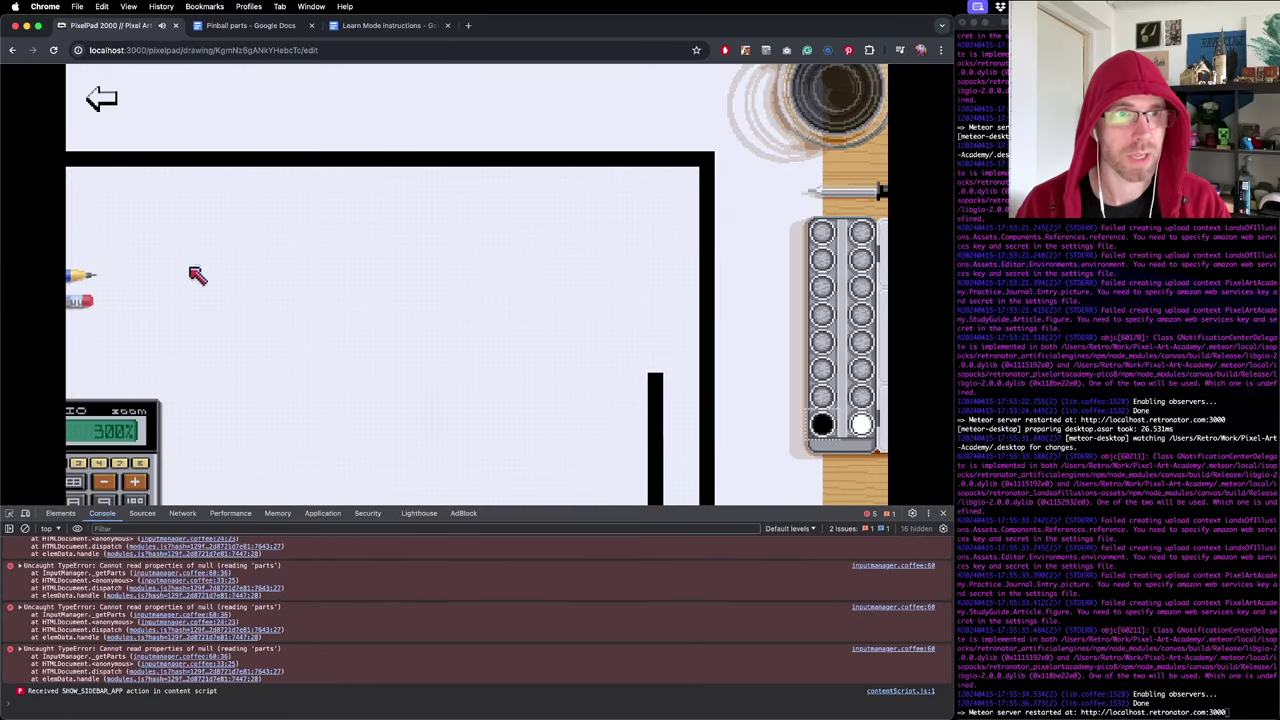
# Draw a pencil curve across the playfield's top-right corner and return to the game.
pyautogui.click(84, 281)
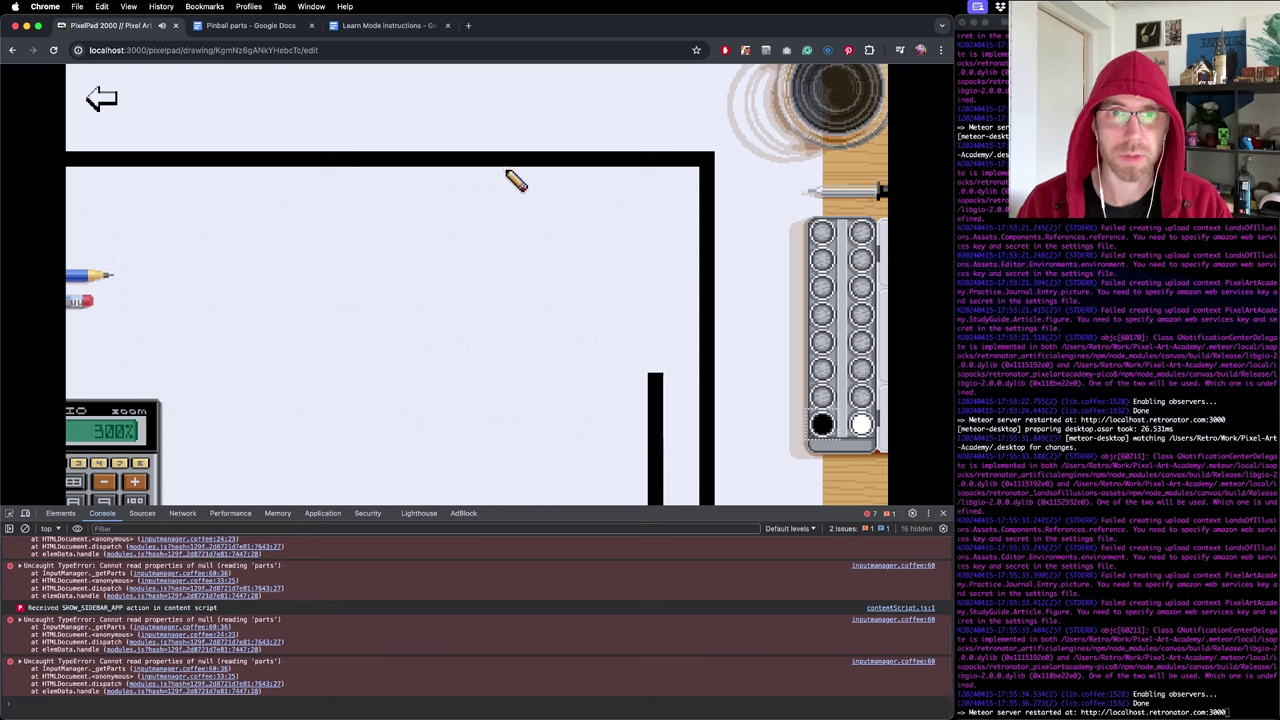
pyautogui.moveTo(500, 168)
pyautogui.mouseDown()
pyautogui.moveTo(578, 181)
pyautogui.moveTo(648, 226)
pyautogui.moveTo(700, 318)
pyautogui.mouseUp()
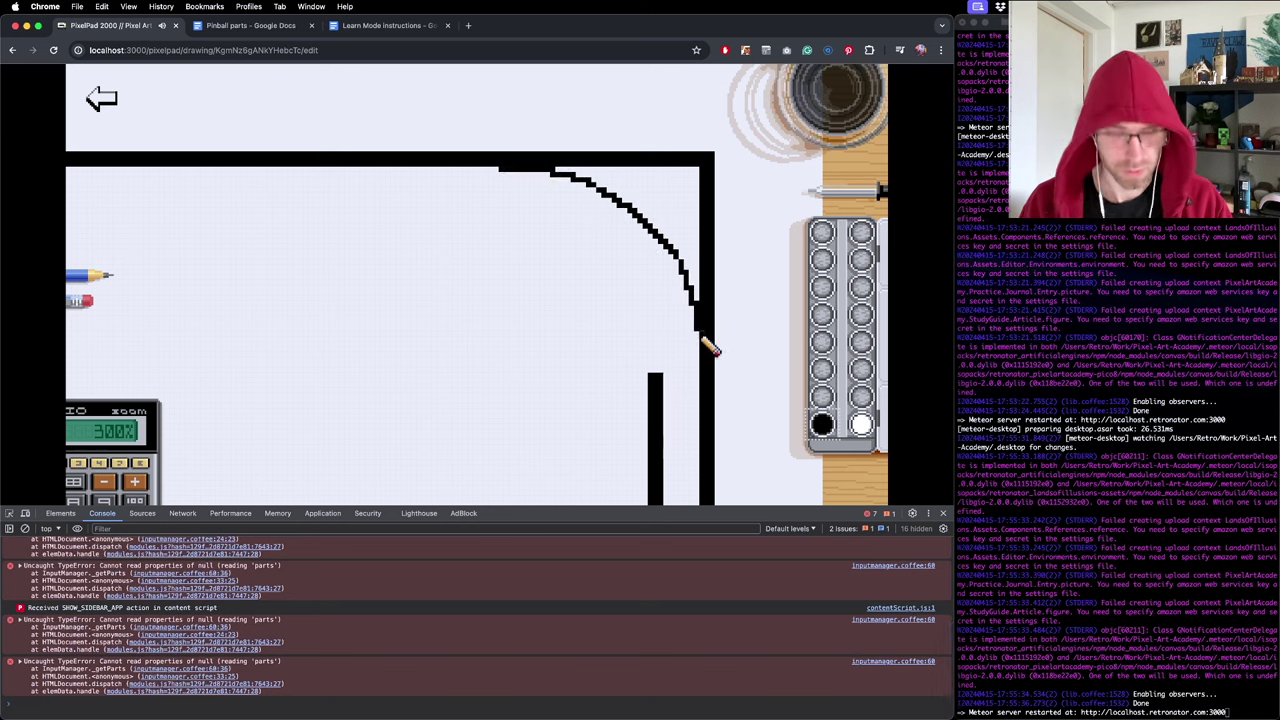
pyautogui.press('Escape')
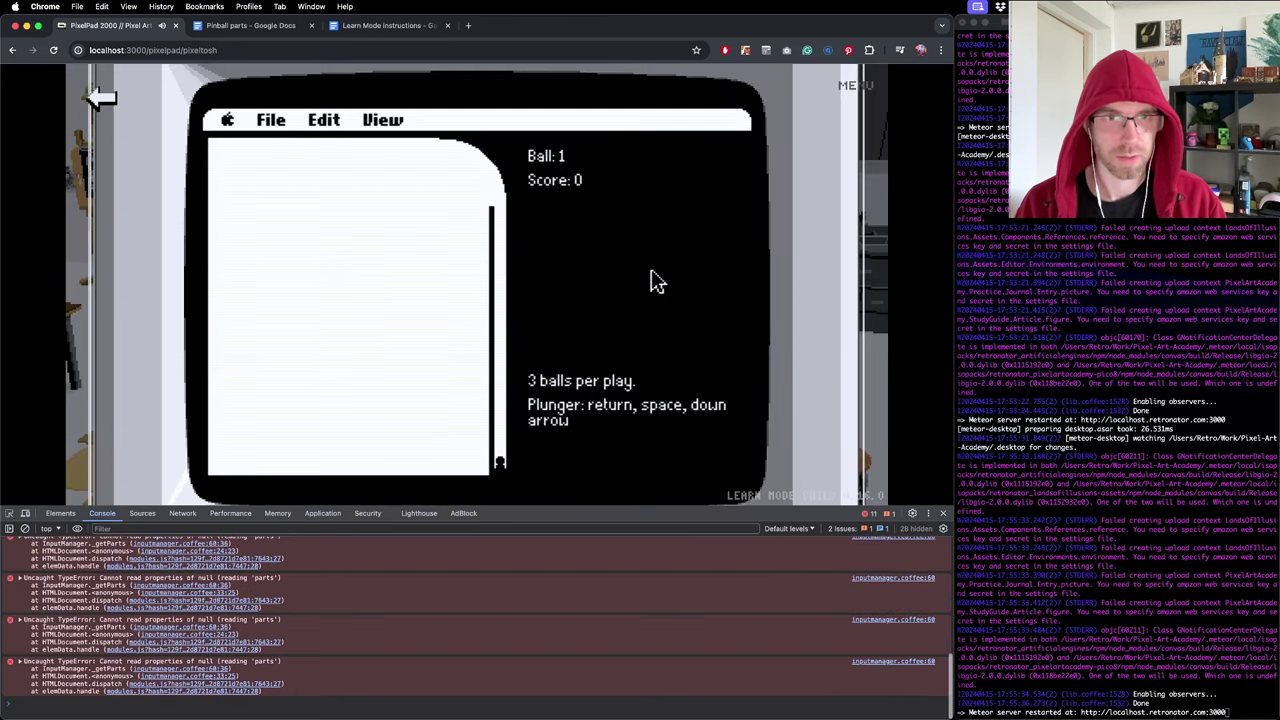
# Reload the game and play the balls on the new playfield until game over.
pyautogui.press('super+r')
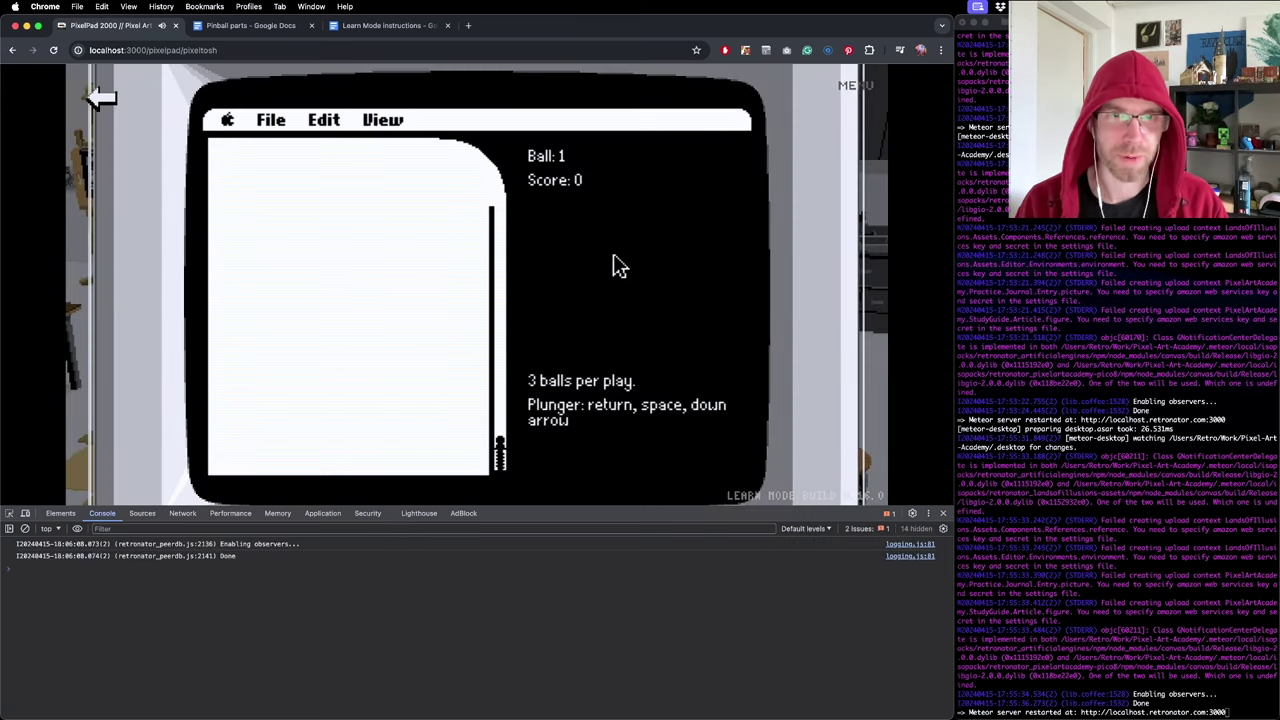
pyautogui.press('space')
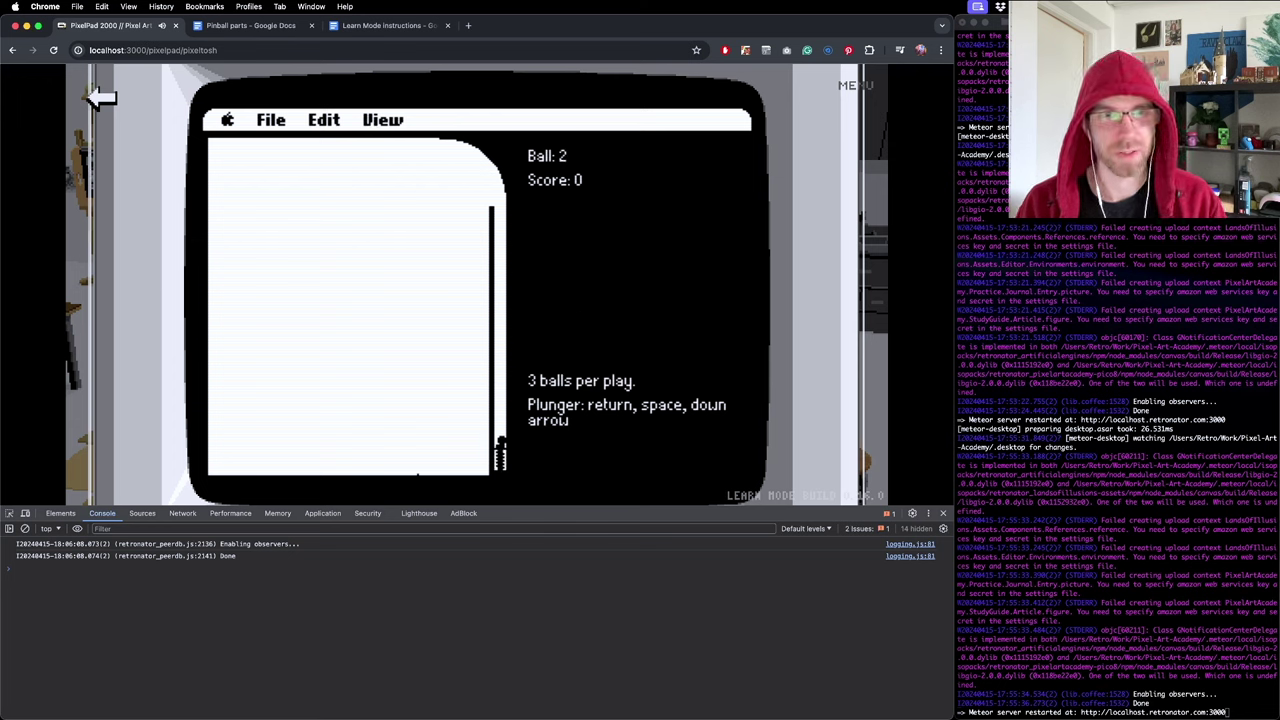
pyautogui.press('space')
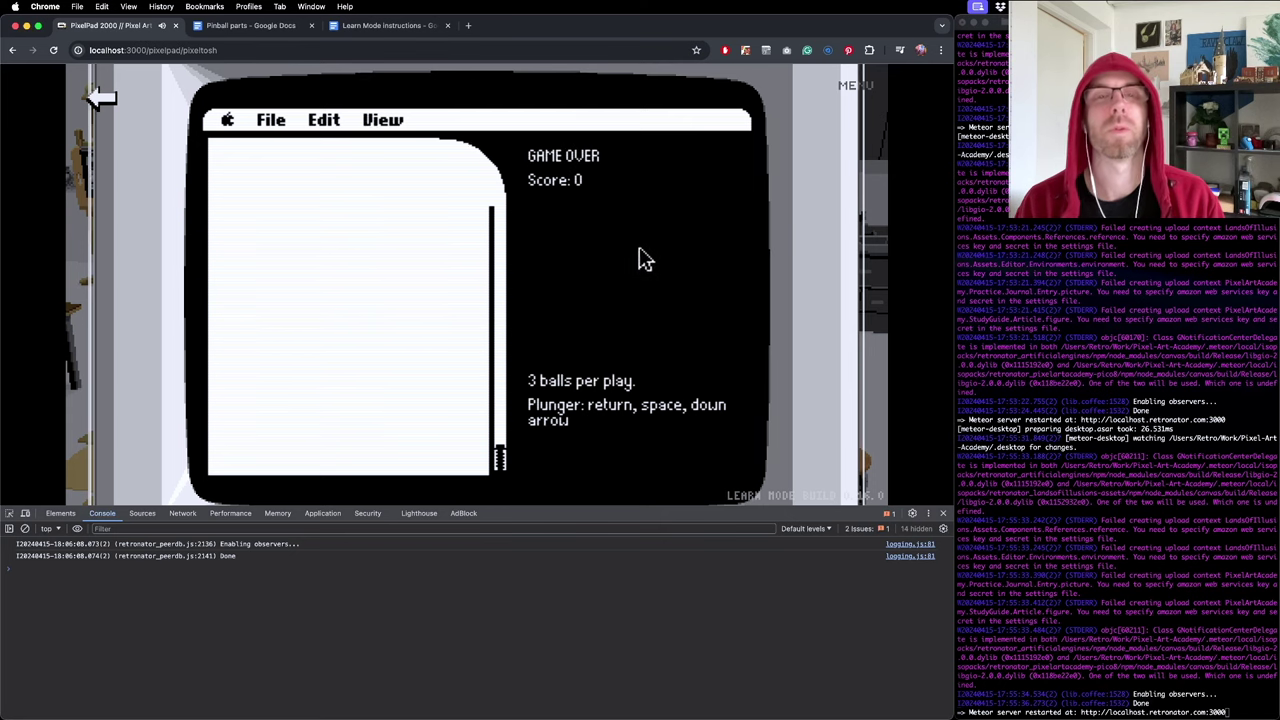
pyautogui.press('Escape')
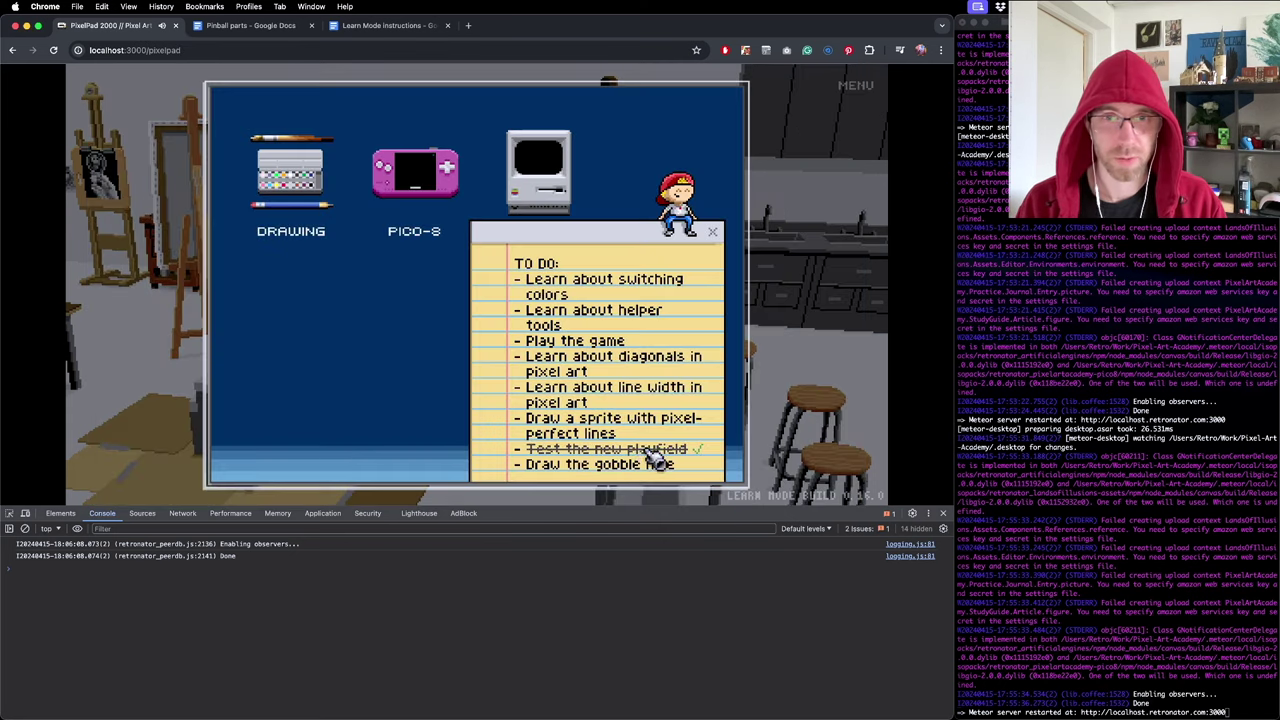
# Open the blank gobble hole sprite from the Draw the gobble hole task.
pyautogui.click(650, 452)
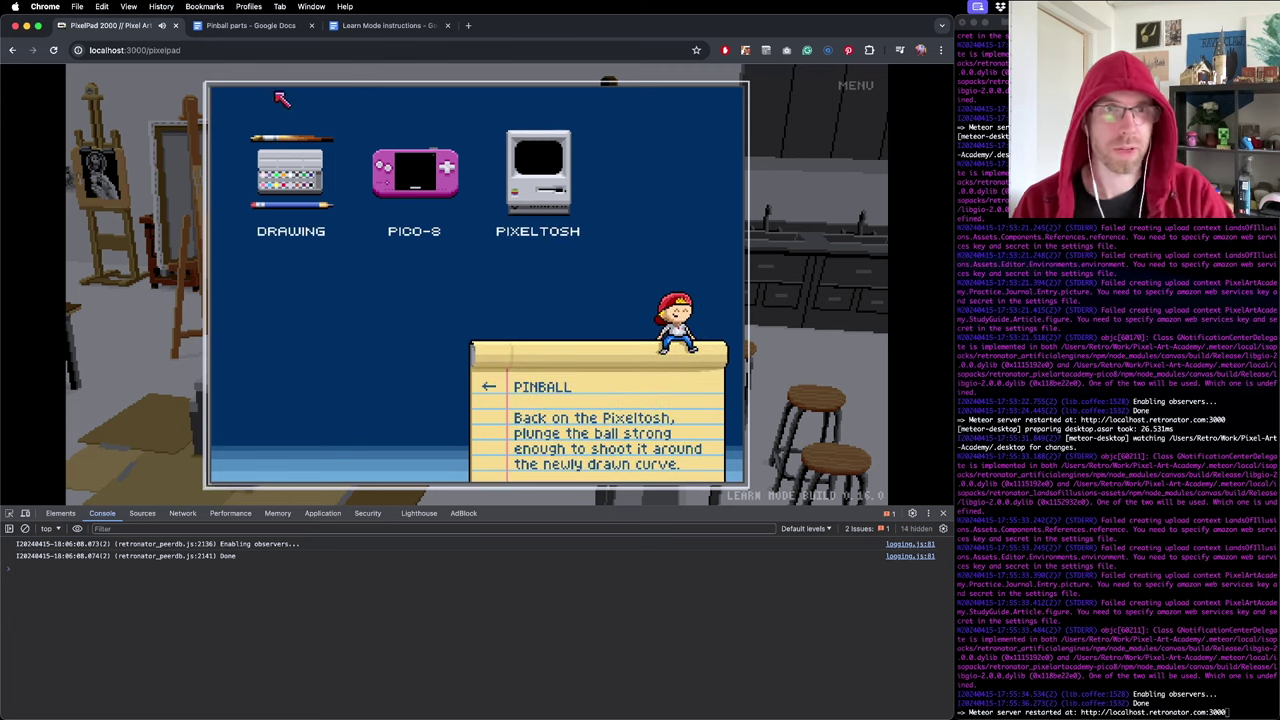
pyautogui.click(492, 386)
pyautogui.click(595, 466)
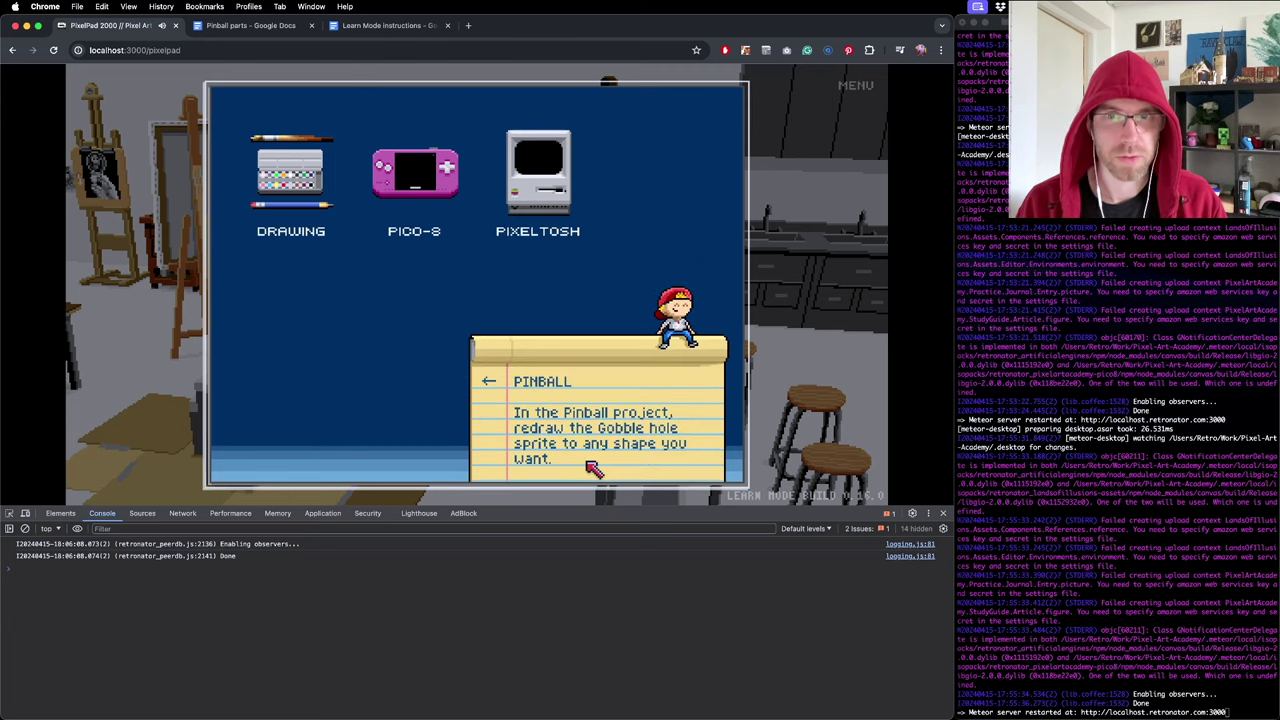
pyautogui.click(508, 390)
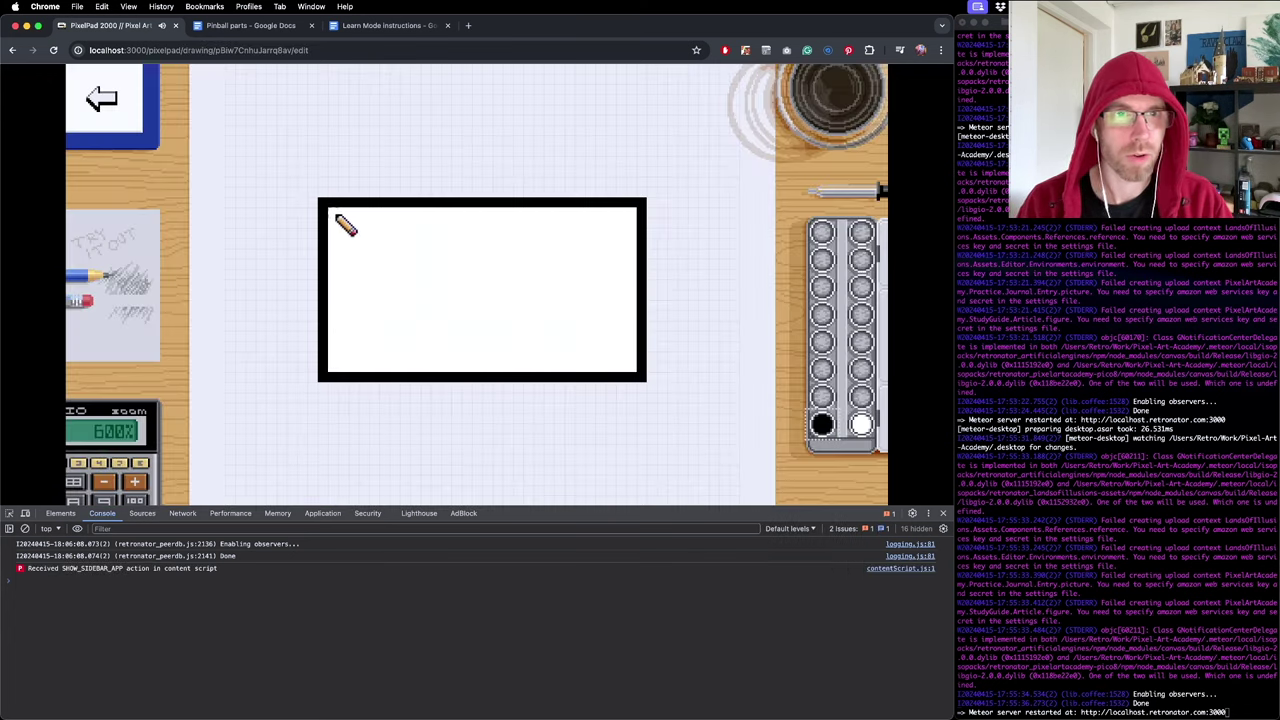
# Round the gobble hole's corners with the pencil and repair its top border.
pyautogui.click(333, 211)
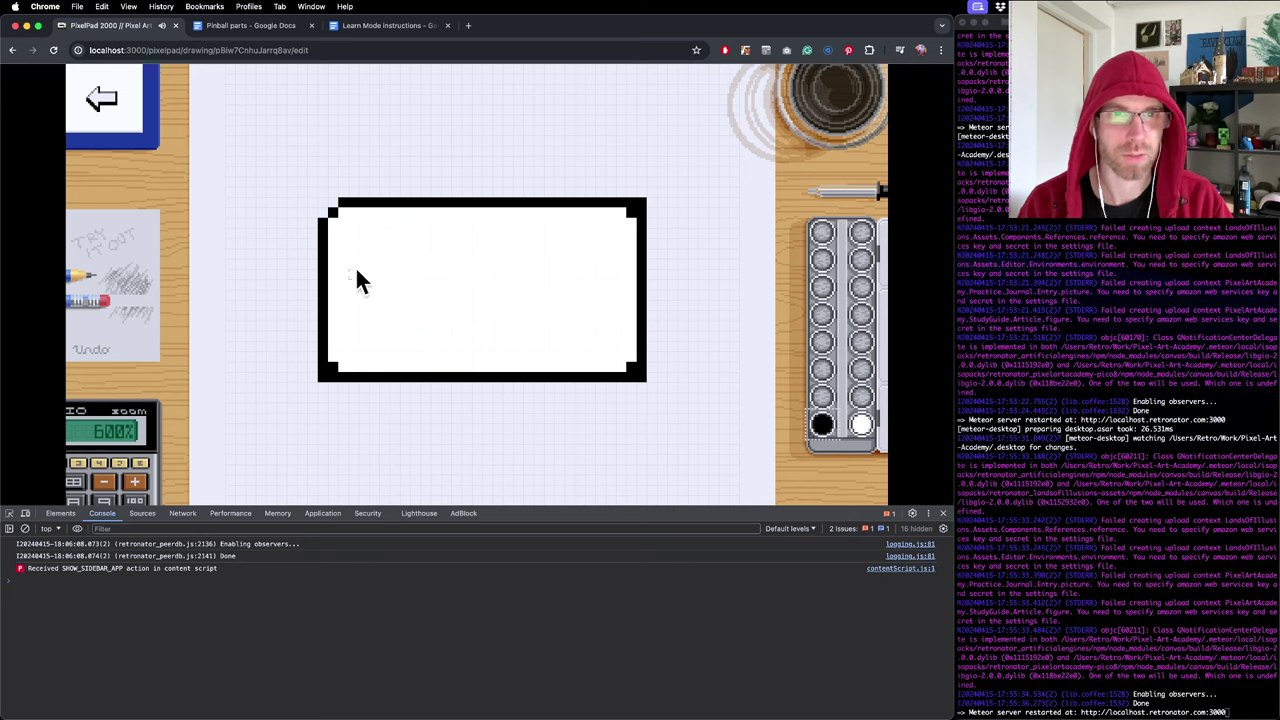
pyautogui.moveTo(358, 205); pyautogui.dragTo(389, 205)
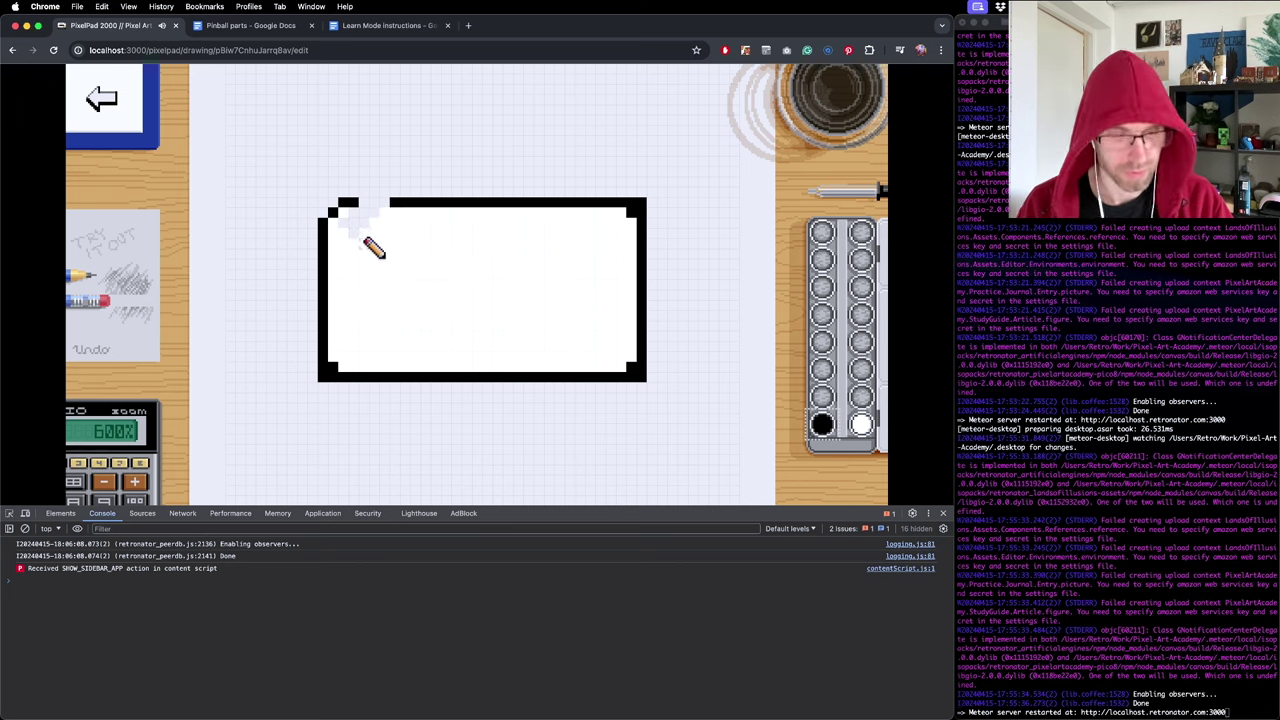
pyautogui.press('super+z')
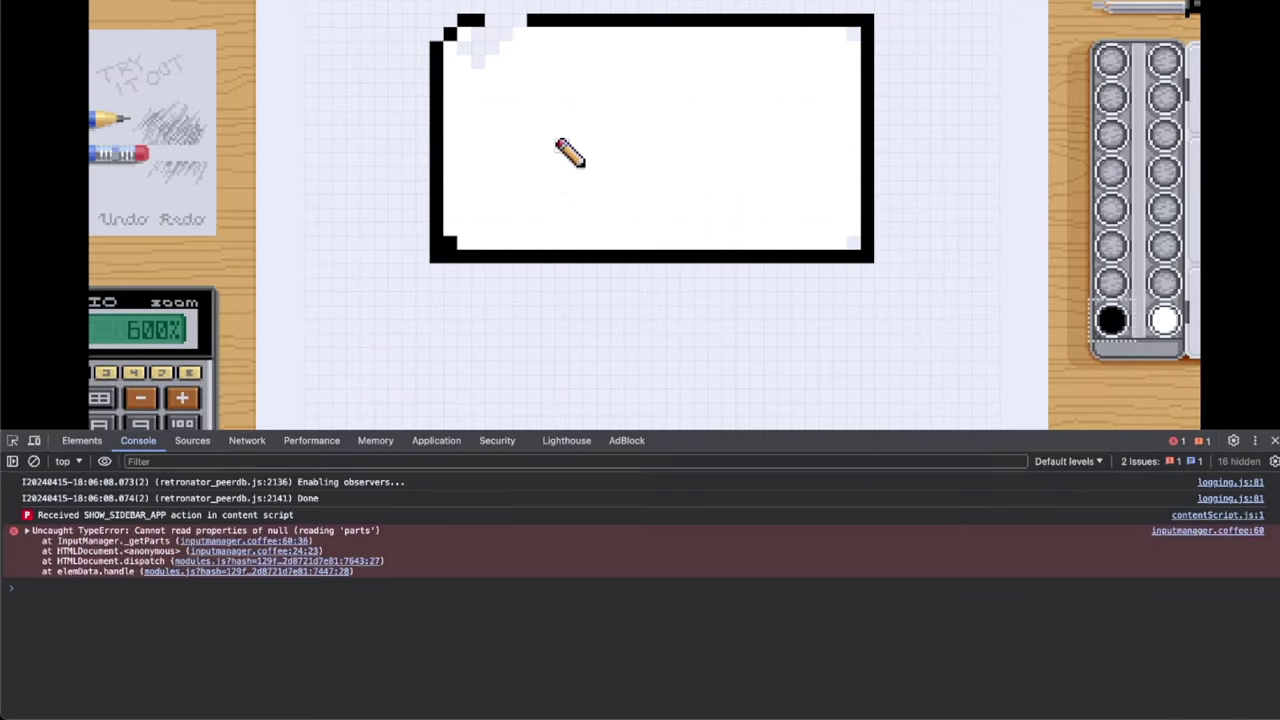
pyautogui.press('super+shift+z')
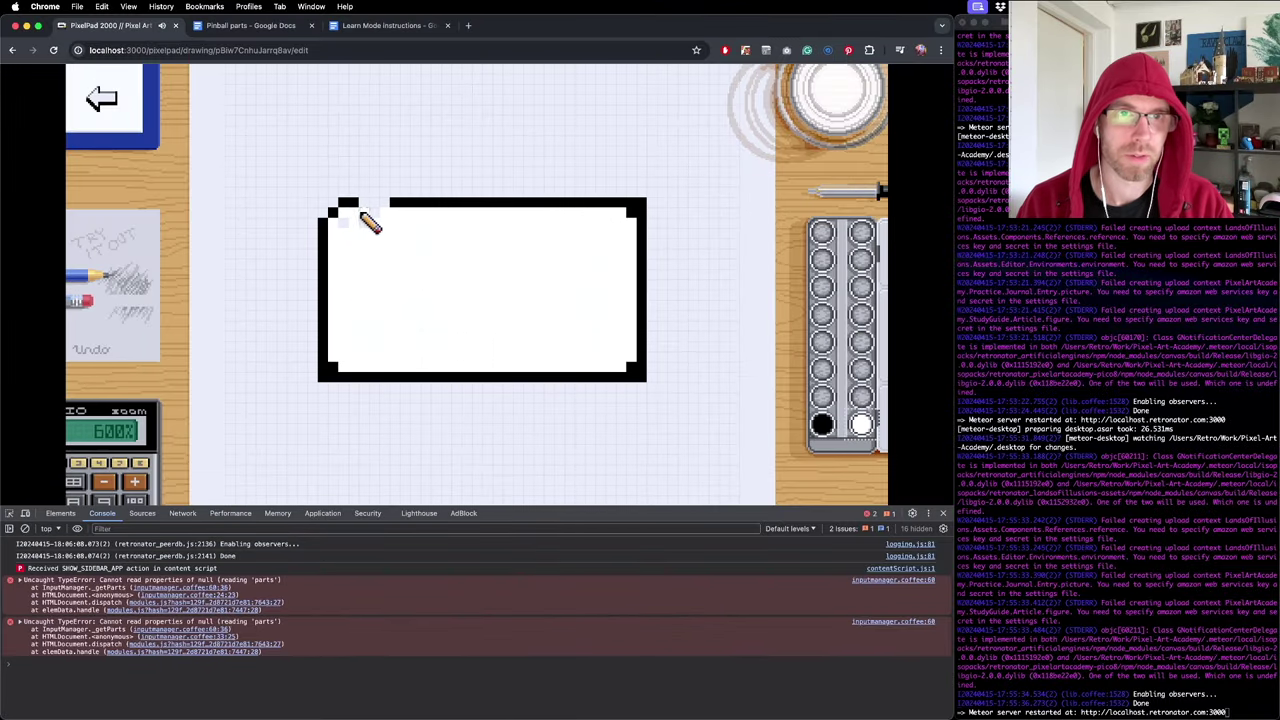
pyautogui.moveTo(388, 206); pyautogui.dragTo(360, 206)
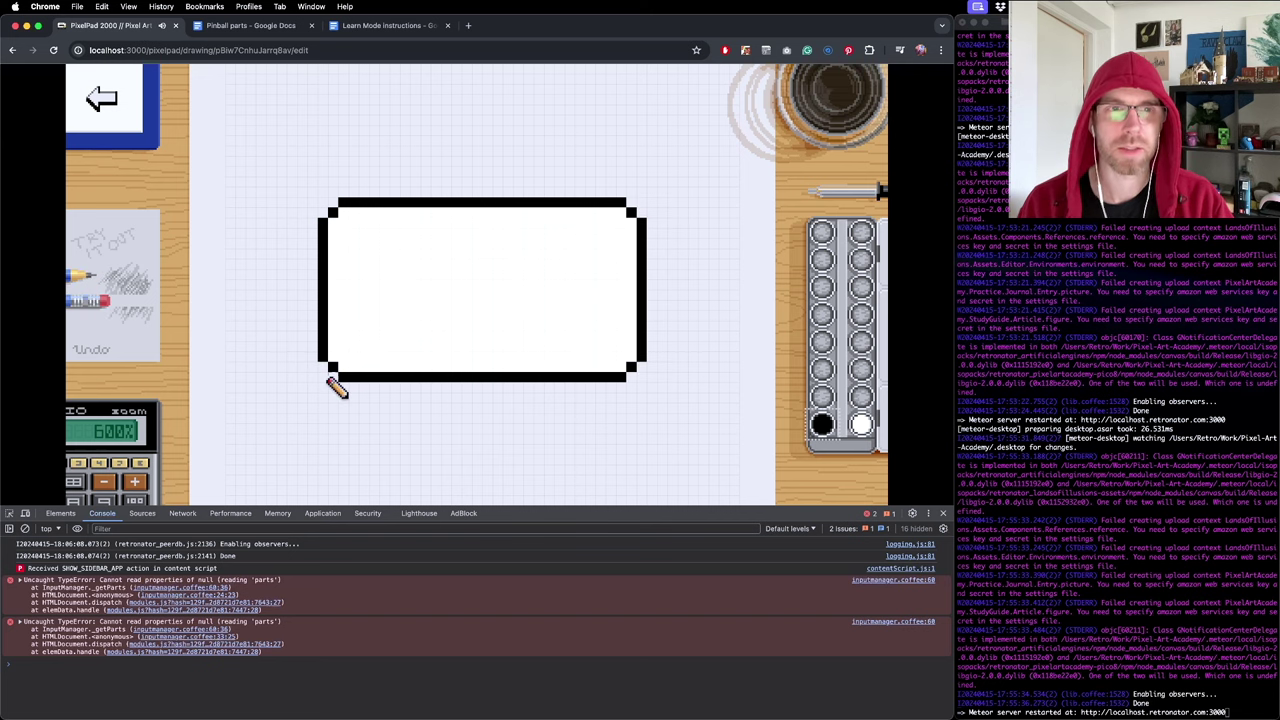
pyautogui.click(104, 102)
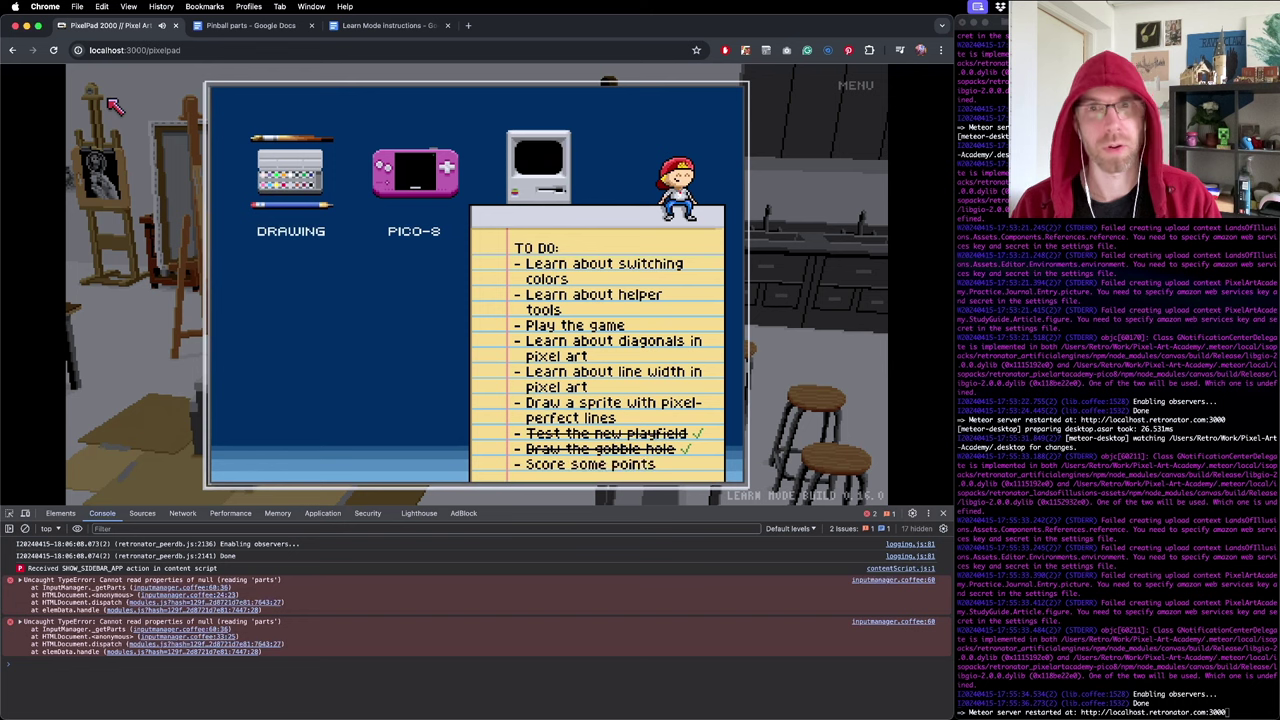
# Open the Score some points task, launch Pixeltosh, and reload to load the new sprite.
pyautogui.click(608, 465)
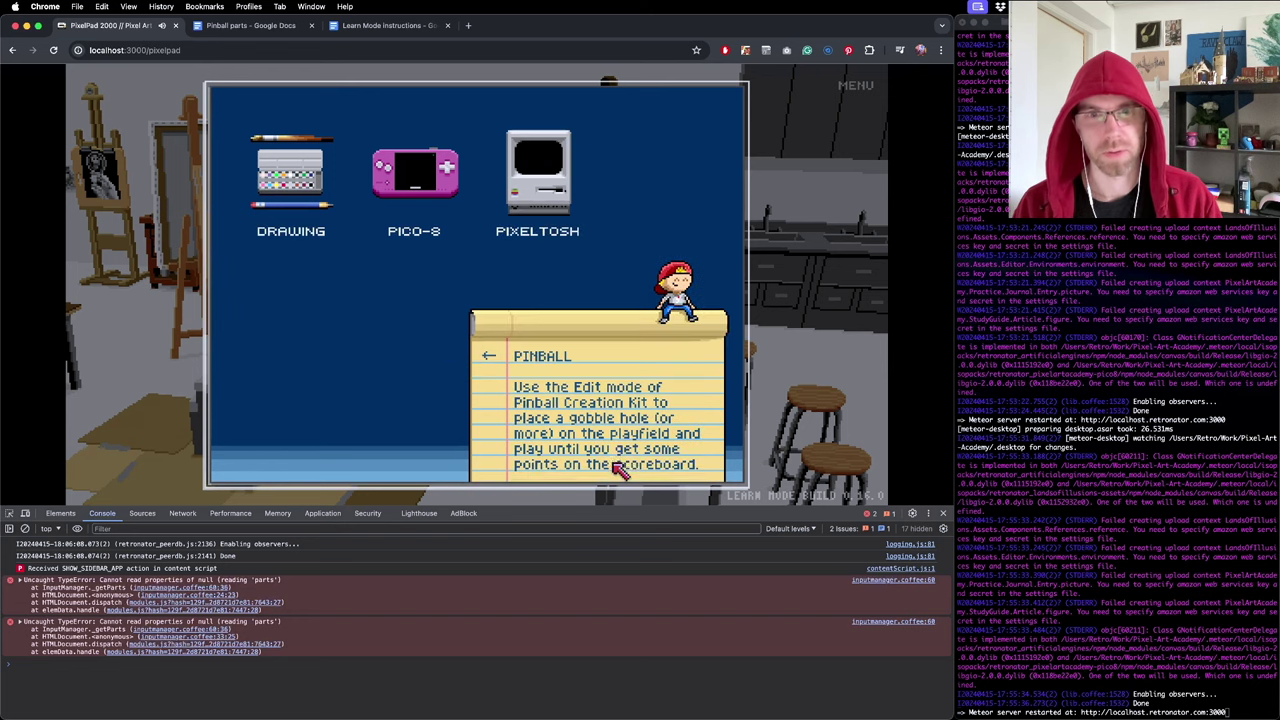
pyautogui.click(538, 175)
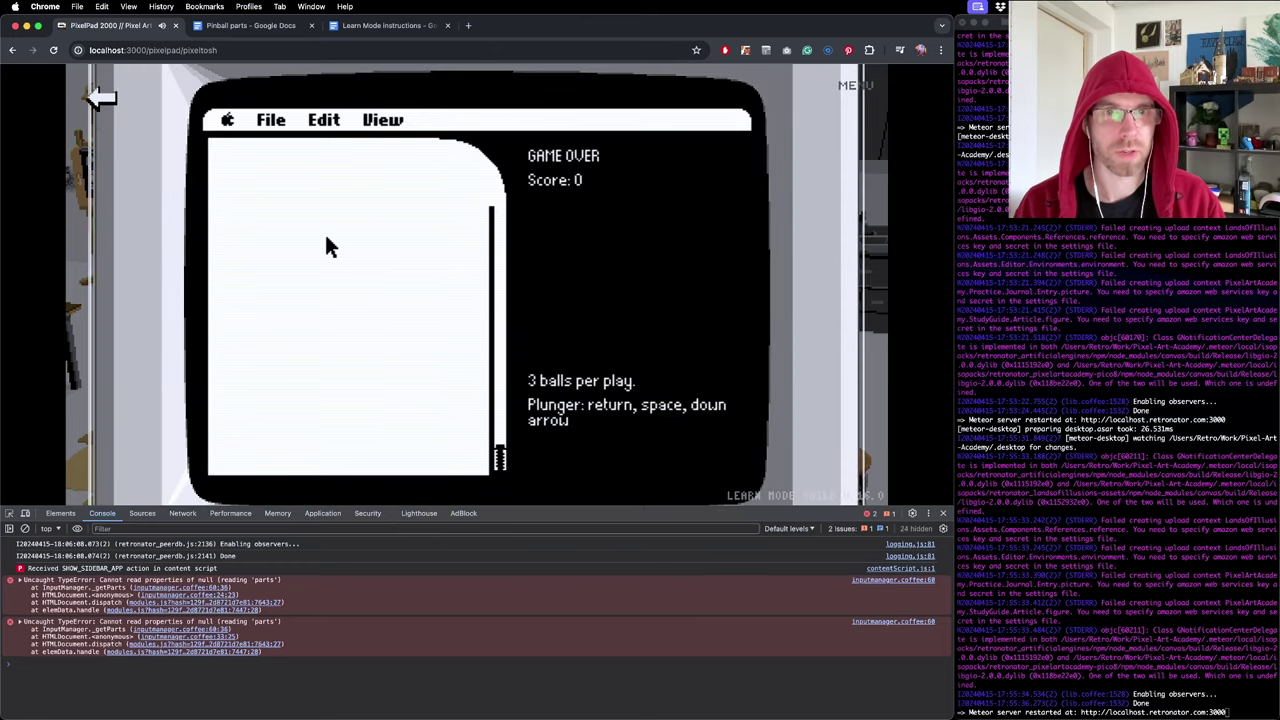
pyautogui.click(54, 50)
# Switch the pinball machine to edit mode and place a gobble hole mid-playfield.
pyautogui.click(281, 121)
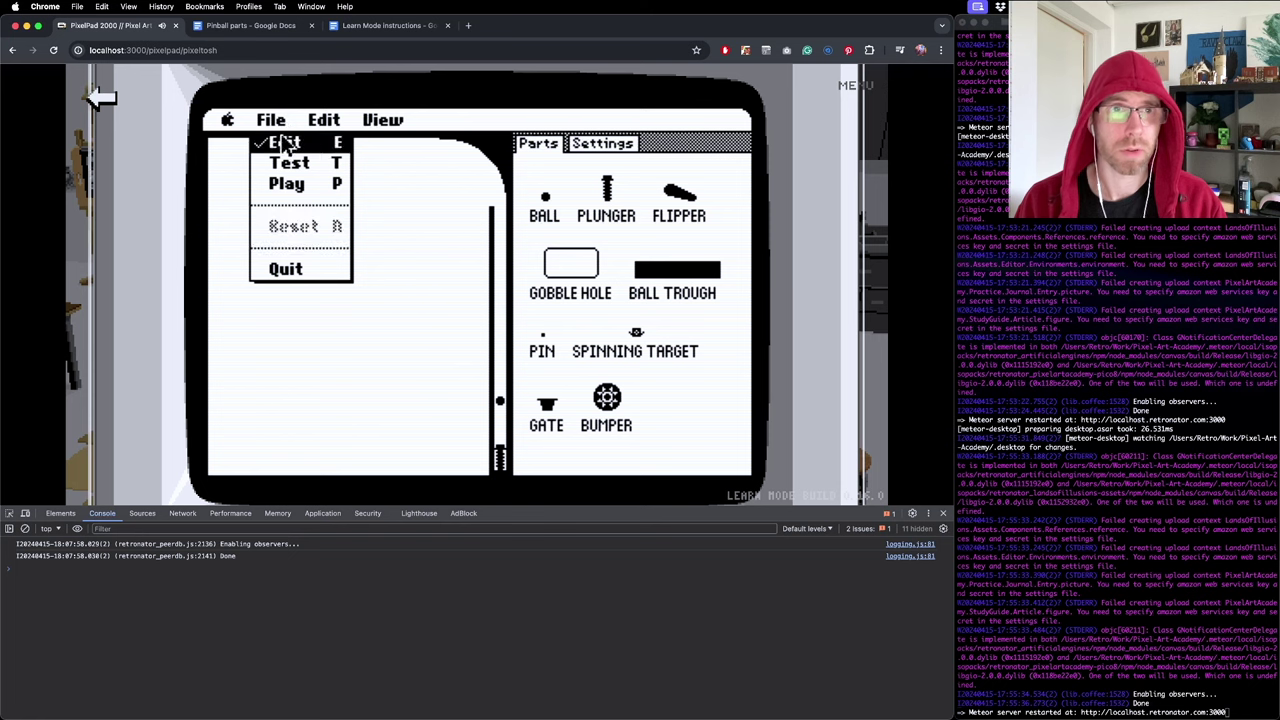
pyautogui.click(284, 132)
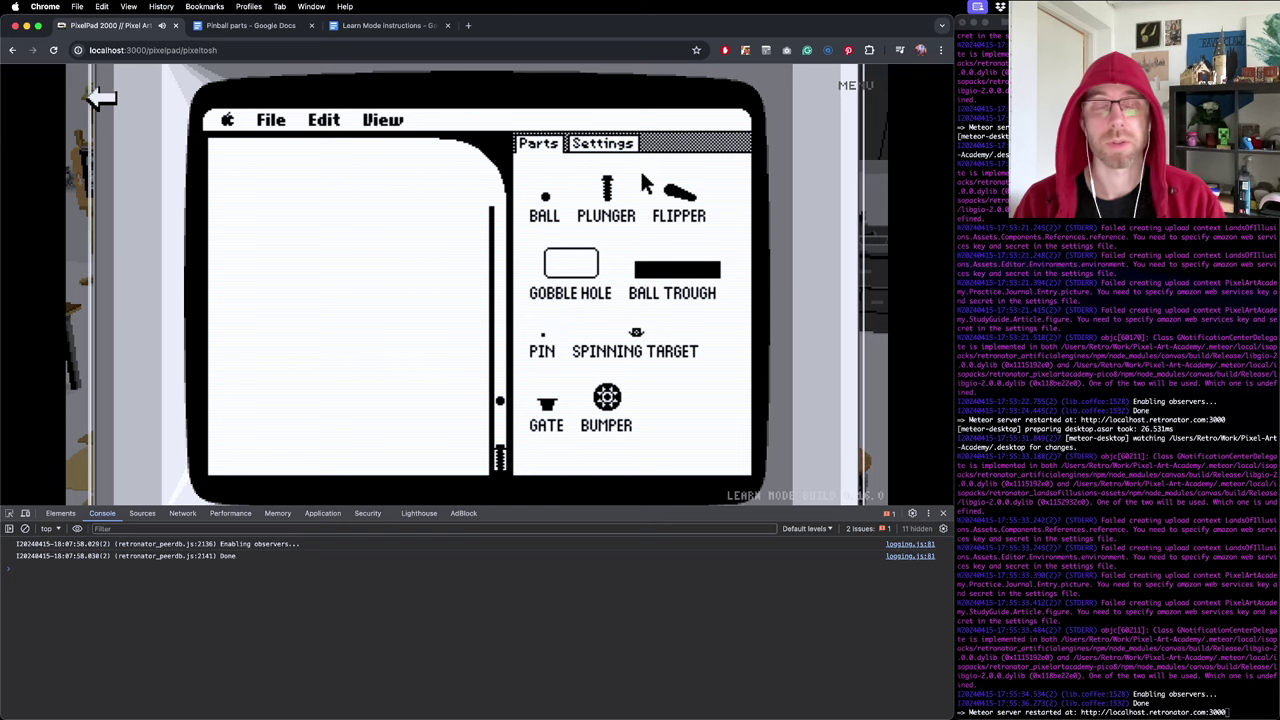
pyautogui.moveTo(587, 265); pyautogui.dragTo(363, 331)
# Check the gobble hole's 1000-point settings, then start playing the machine.
pyautogui.click(612, 148)
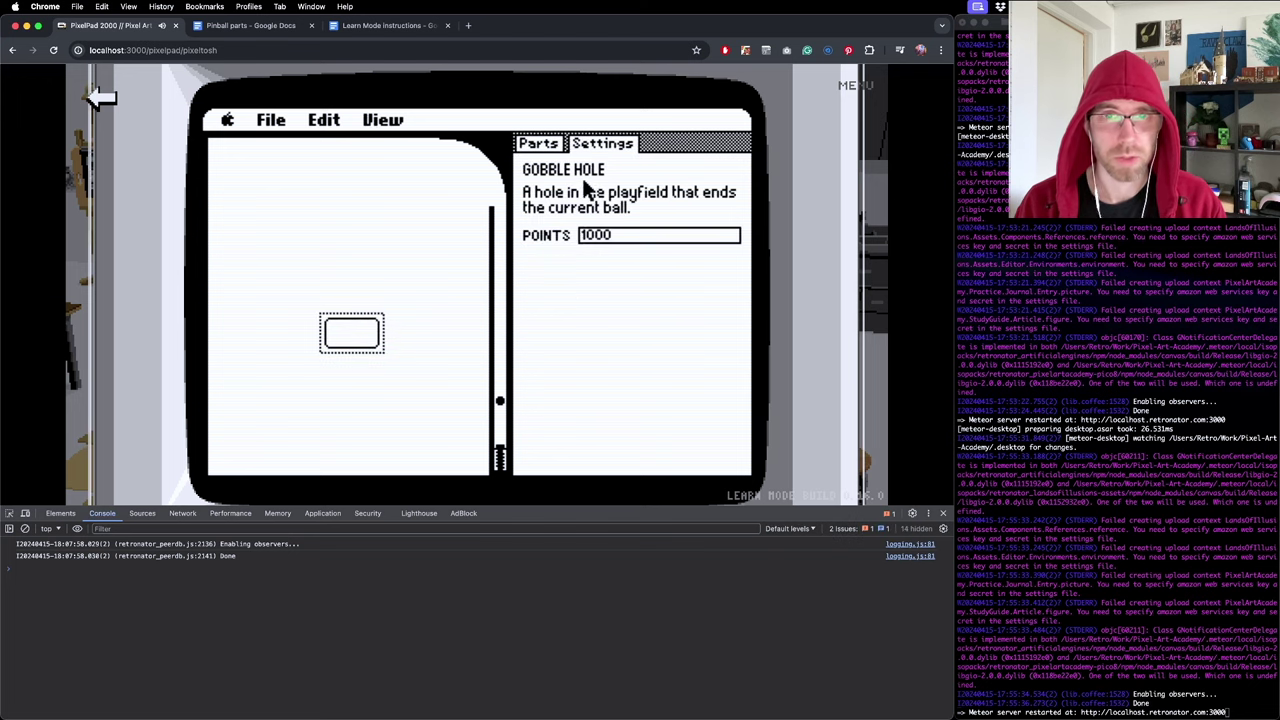
pyautogui.click(544, 142)
pyautogui.click(422, 208)
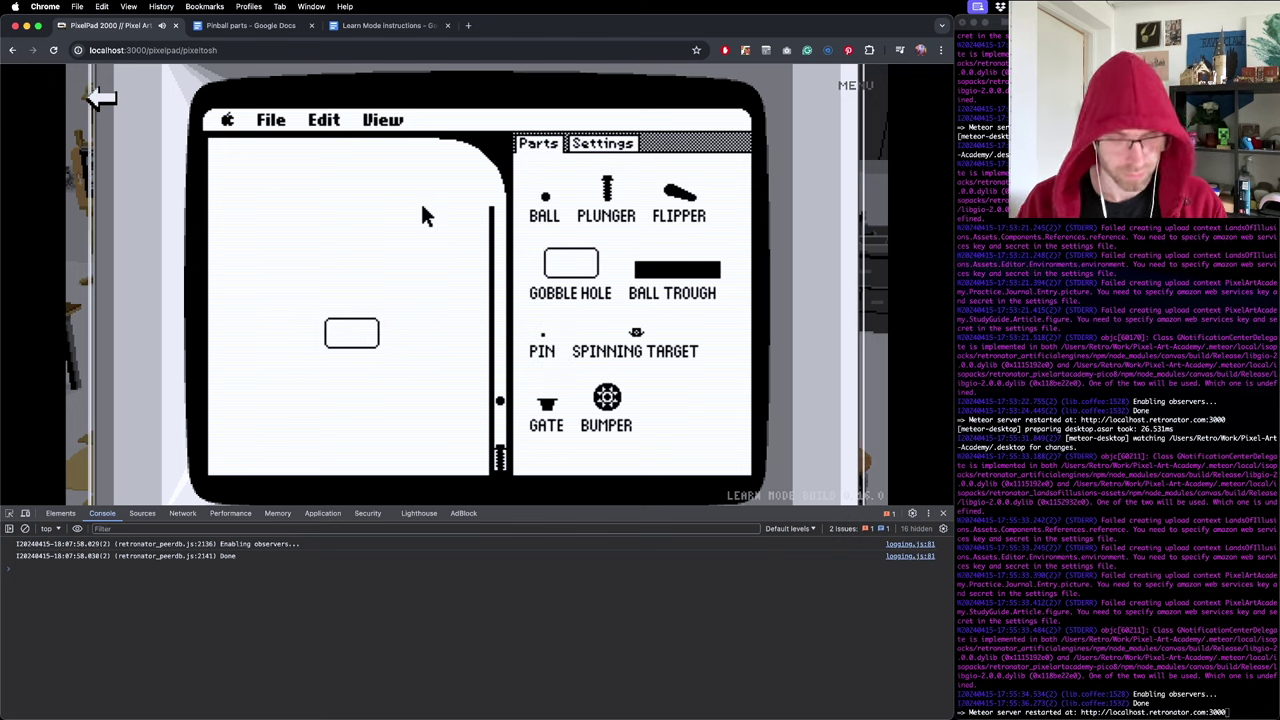
pyautogui.click(425, 215)
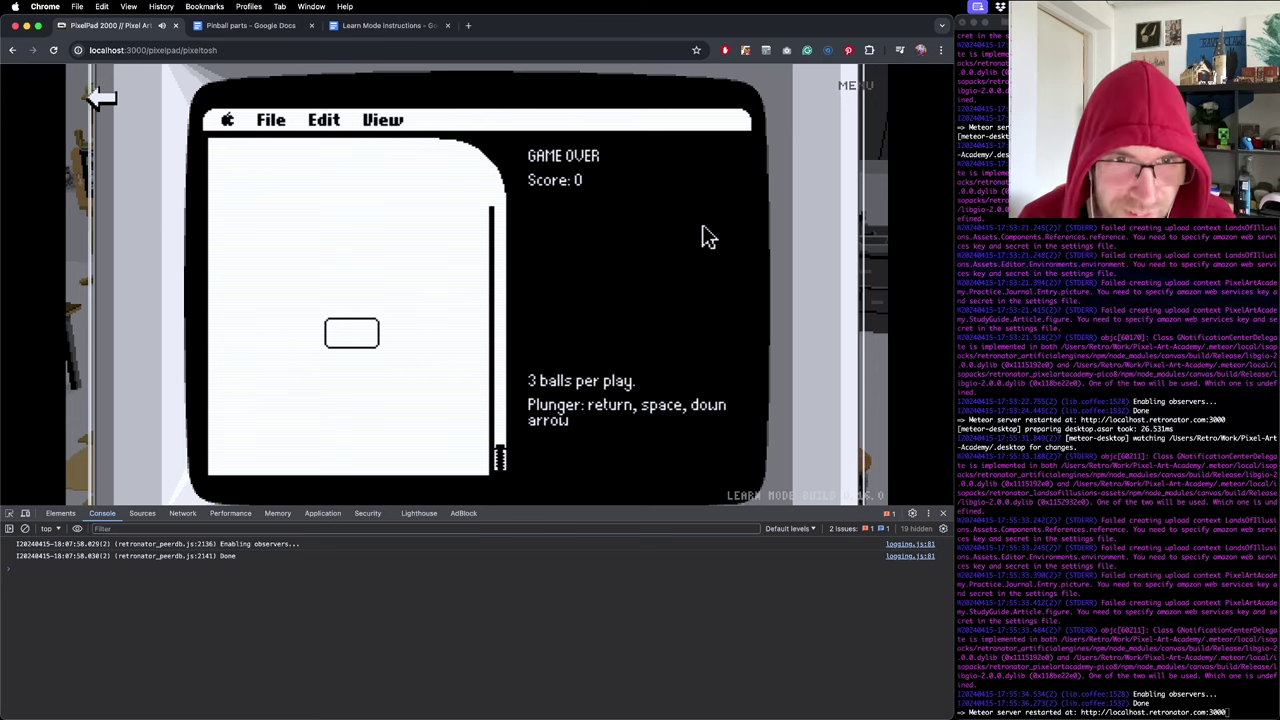
# Move the rounded part toward the lower left and launch balls in a test round scoring 1000.
pyautogui.moveTo(334, 336); pyautogui.dragTo(345, 384)
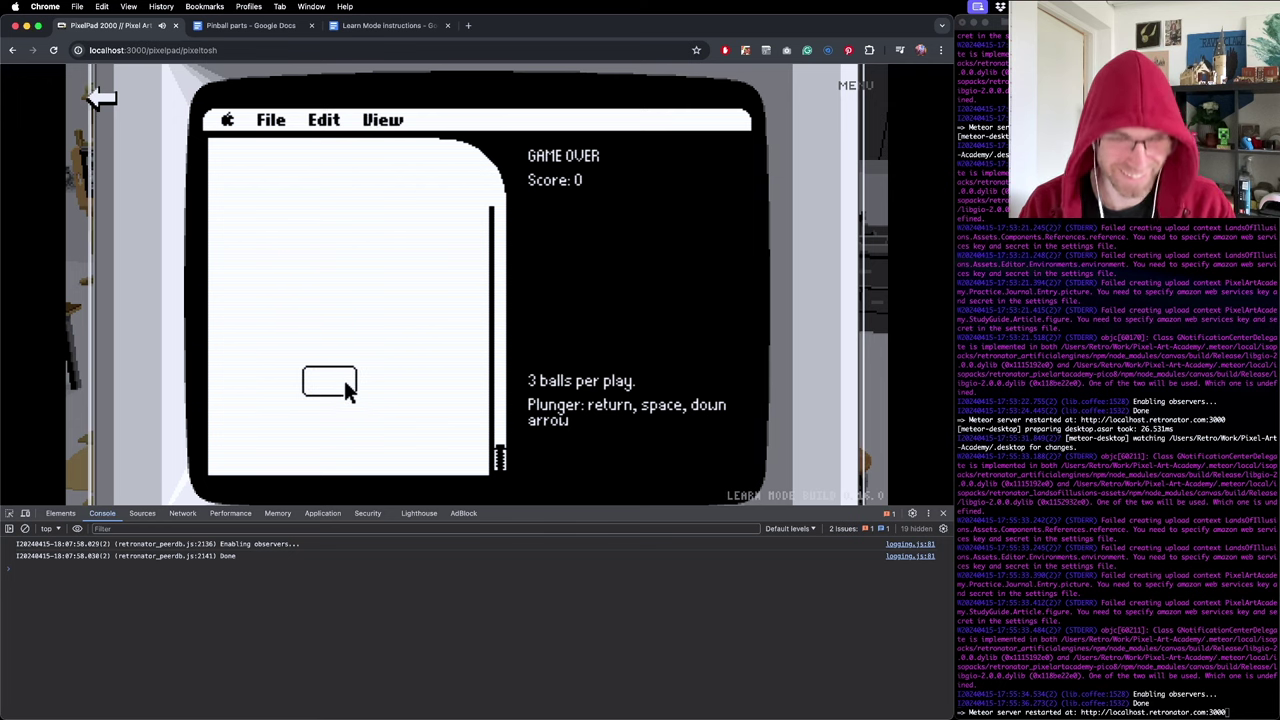
pyautogui.press('space')
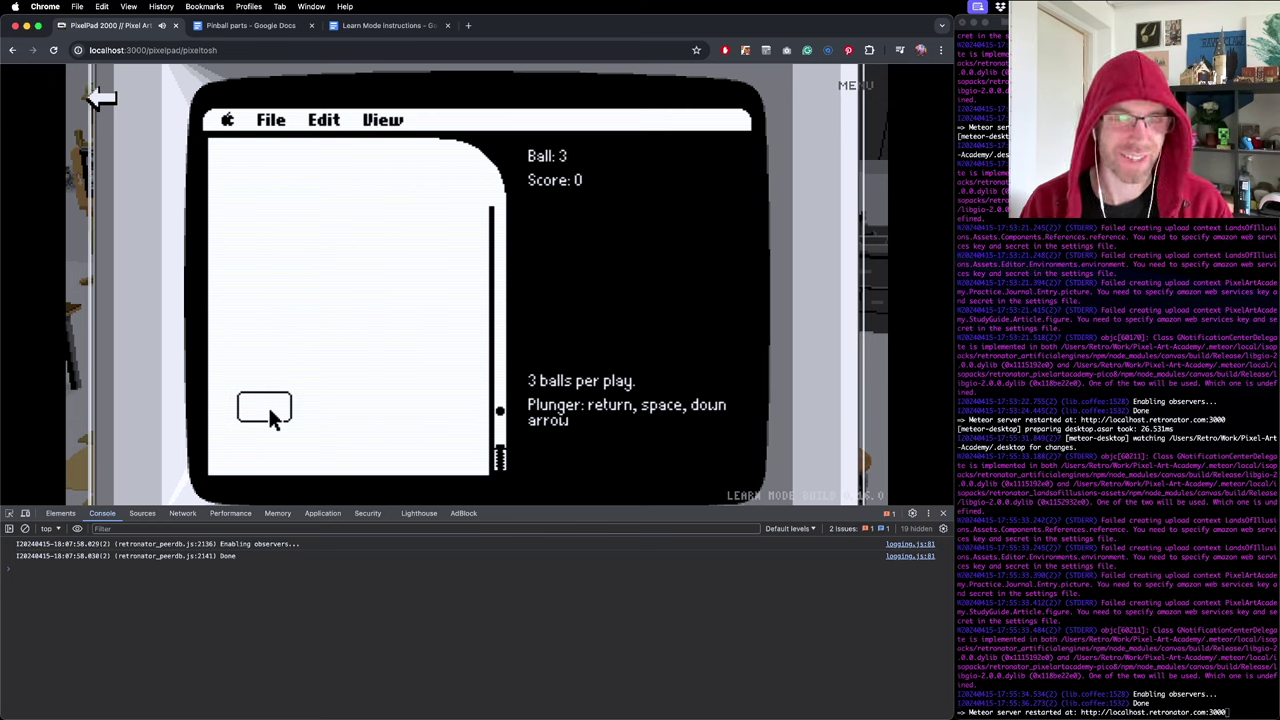
pyautogui.press('space')
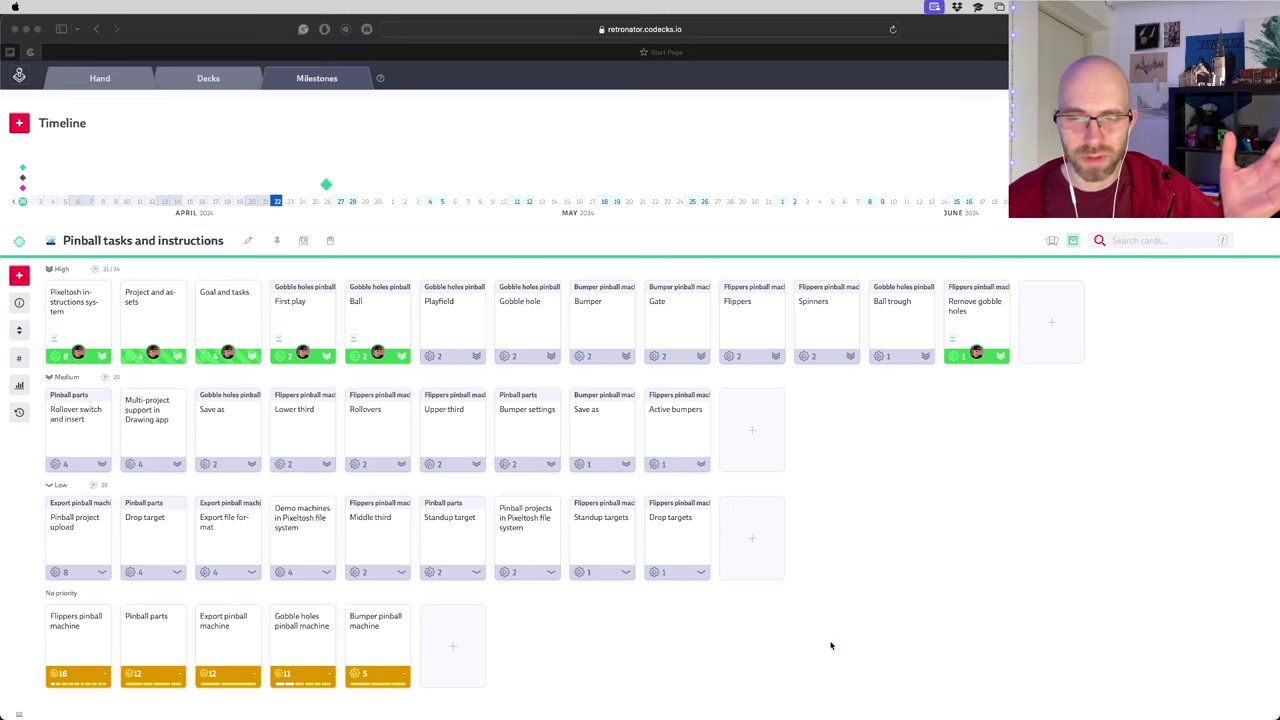
# Leave the Codecks pinball task board and return to Pixel Art Academy via the Dock.
pyautogui.click(942, 706)
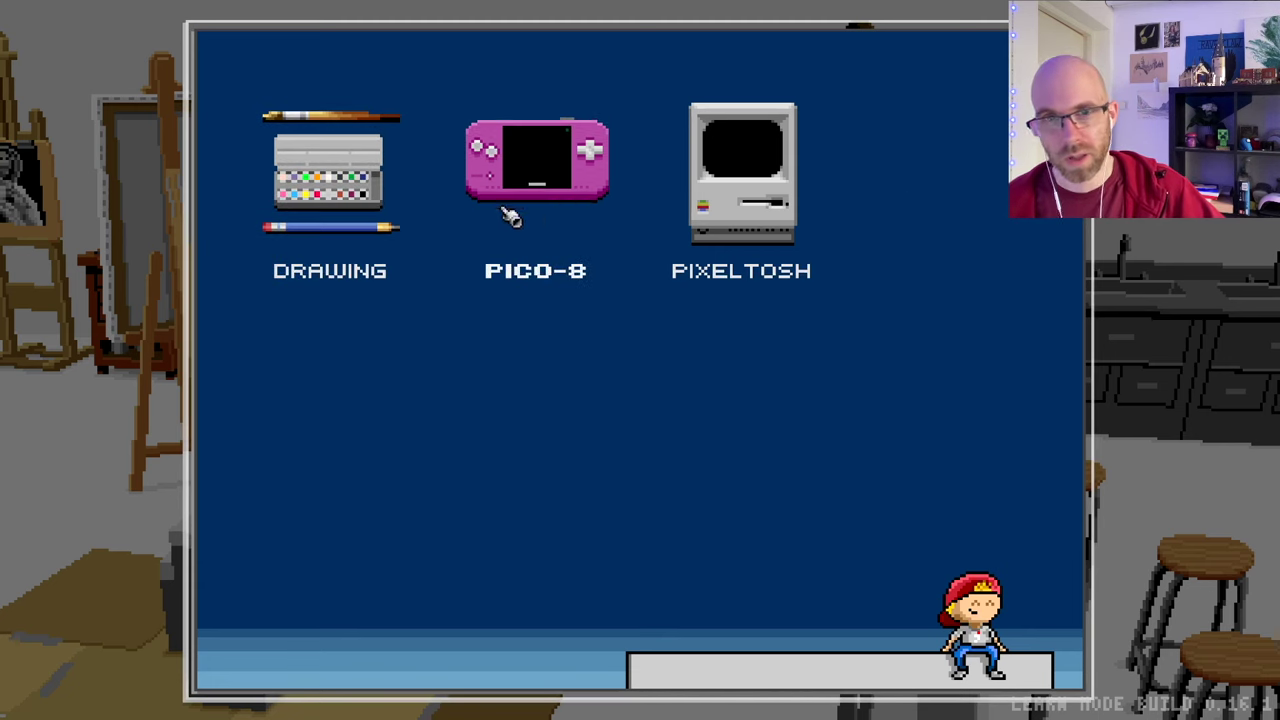
# Launch Pixeltosh and open Pinball Machine from the Pinball Creation Kit disk.
pyautogui.click(742, 225)
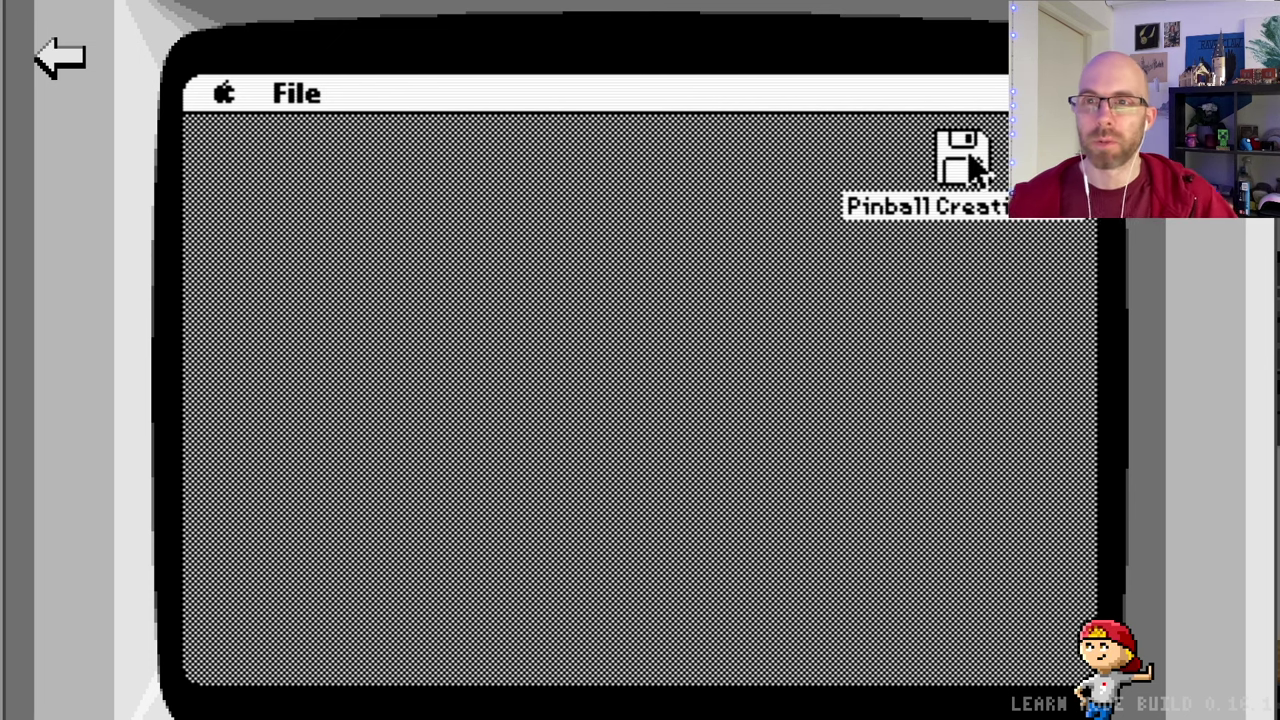
pyautogui.doubleClick(970, 162)
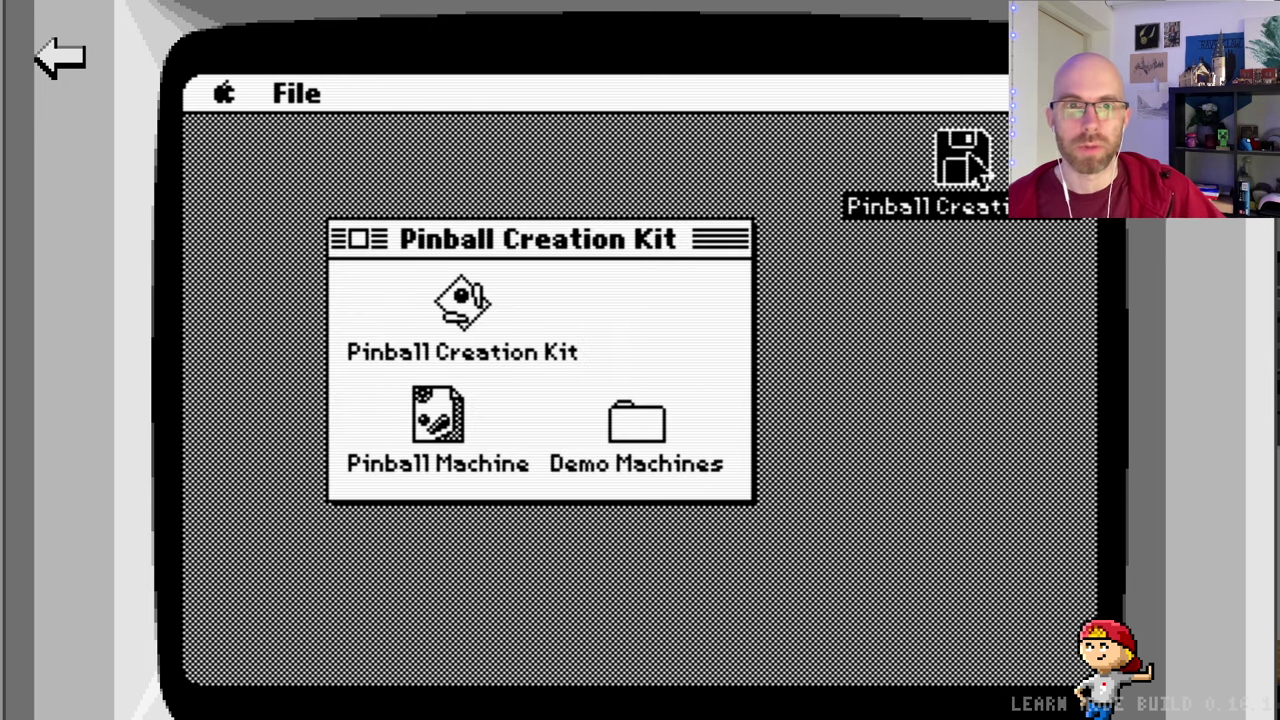
pyautogui.doubleClick(477, 315)
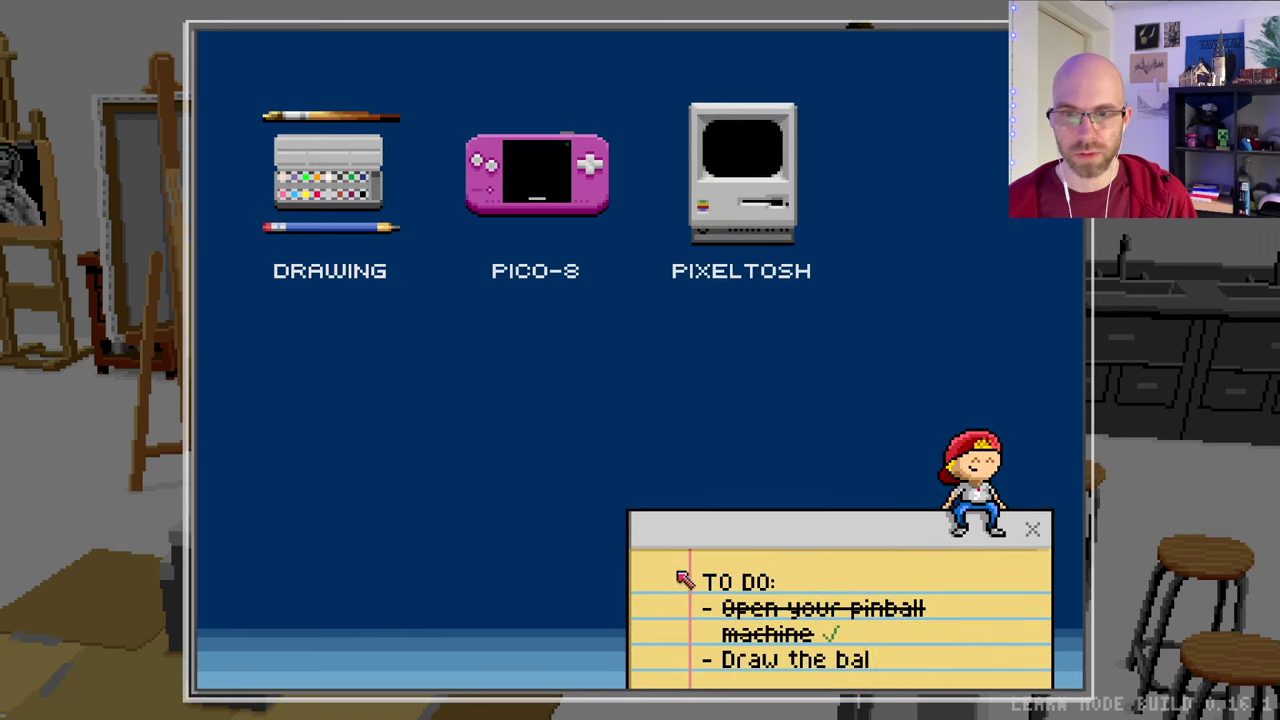
# Review the task instructions, then open the Pinball project's ball sprite for editing.
pyautogui.click(787, 650)
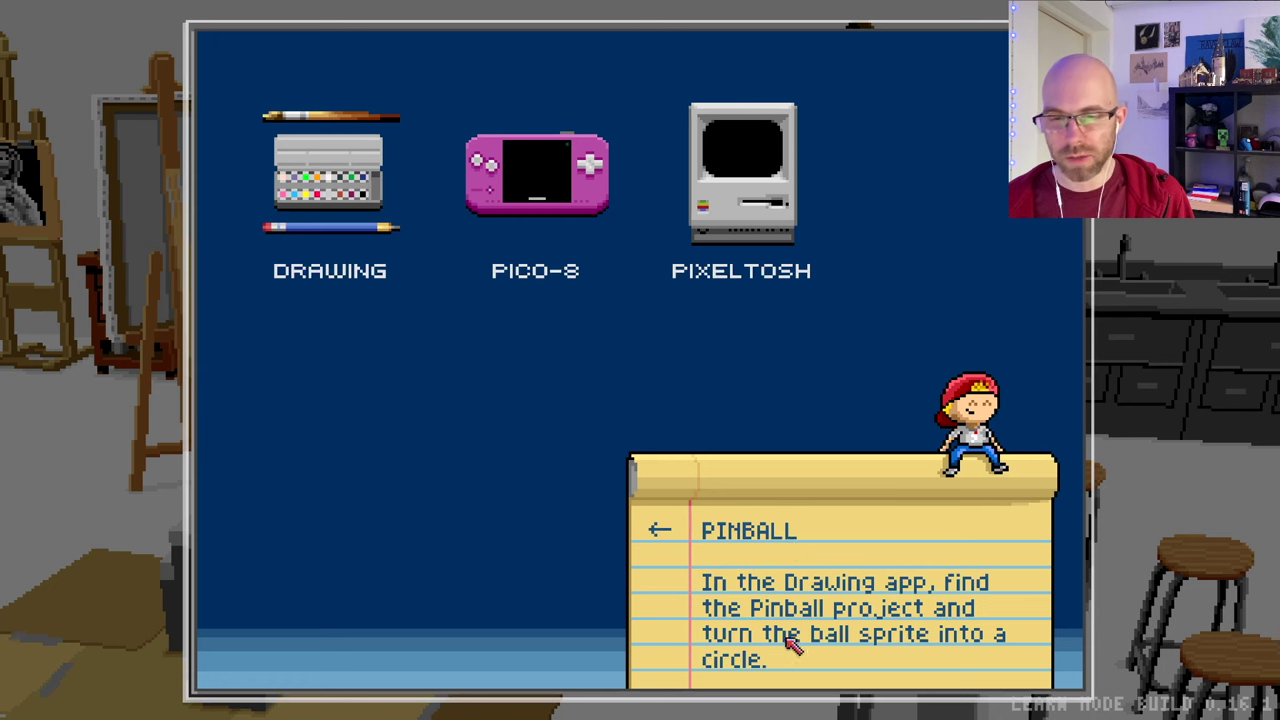
pyautogui.click(655, 530)
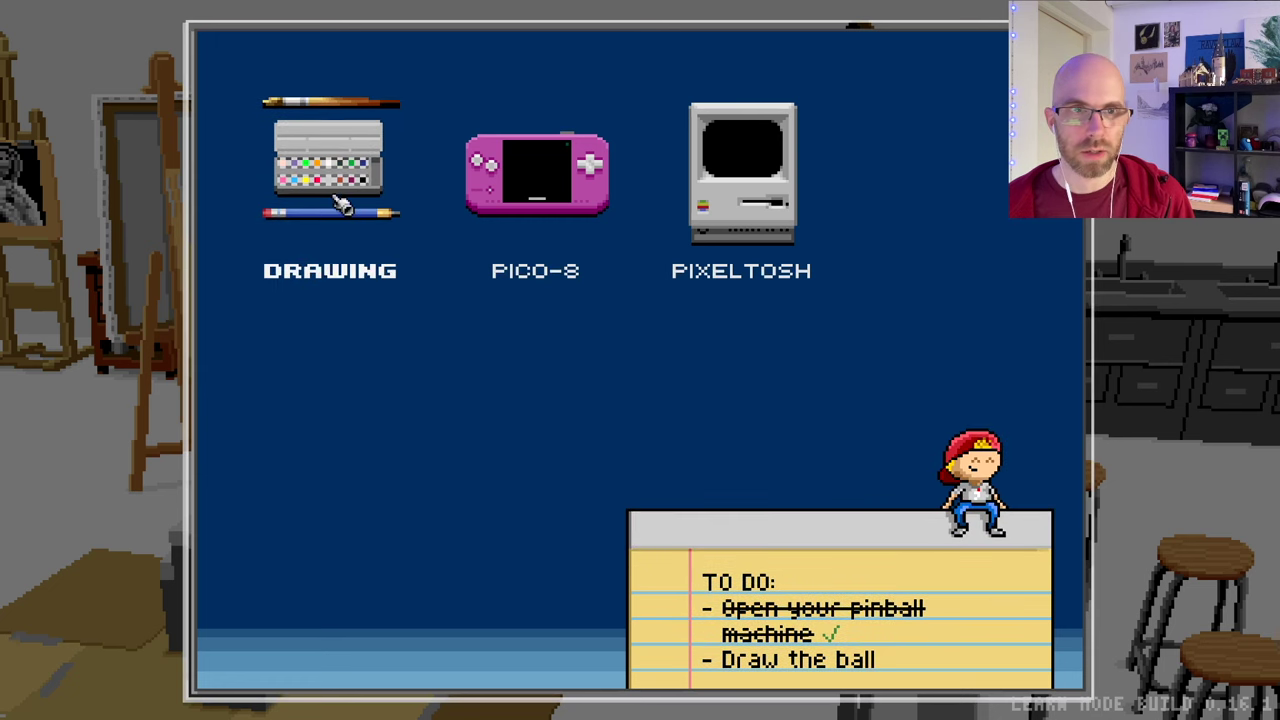
pyautogui.click(338, 196)
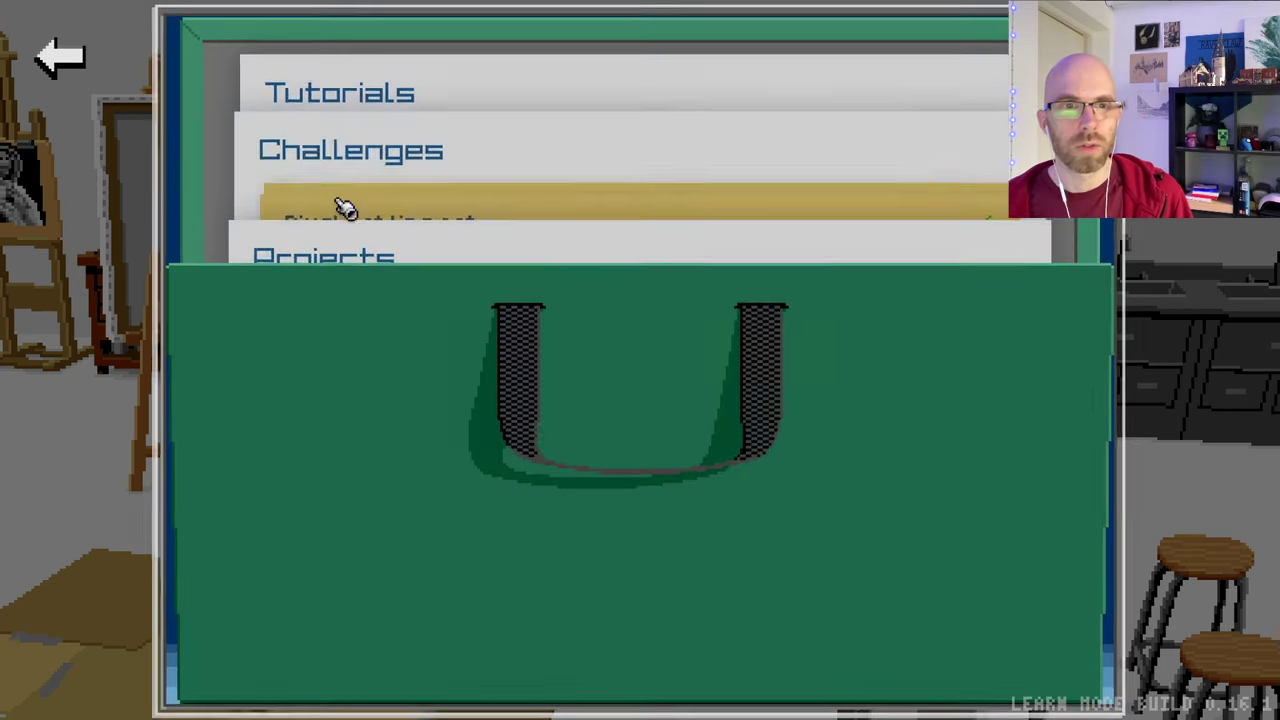
pyautogui.click(399, 345)
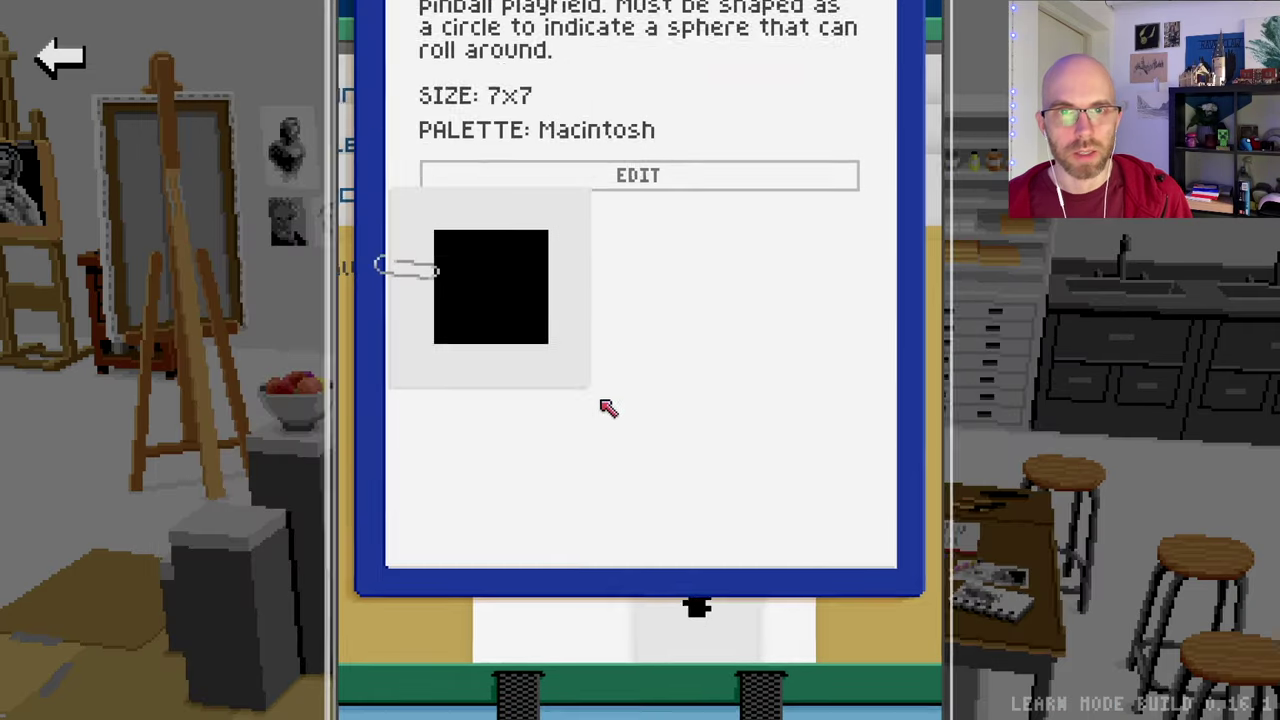
pyautogui.click(610, 316)
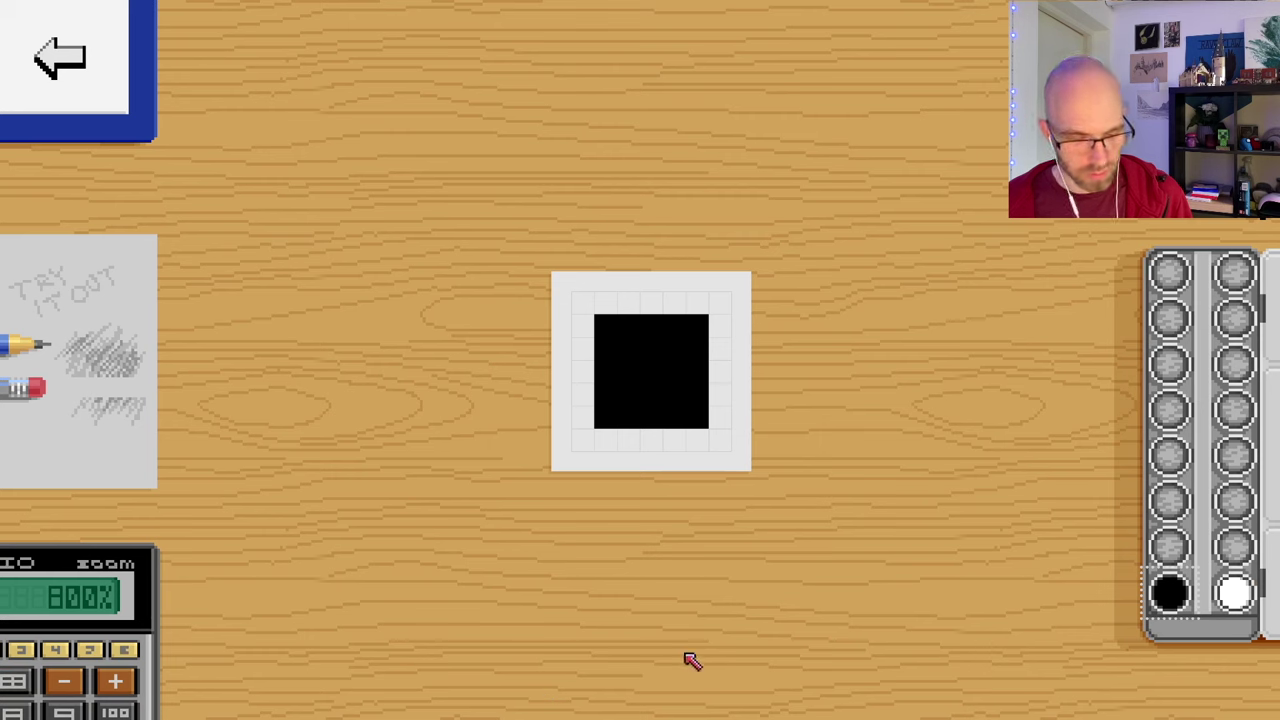
# Round the ball by erasing three corner pixels and pick white for its highlight.
pyautogui.rightClick(605, 325)
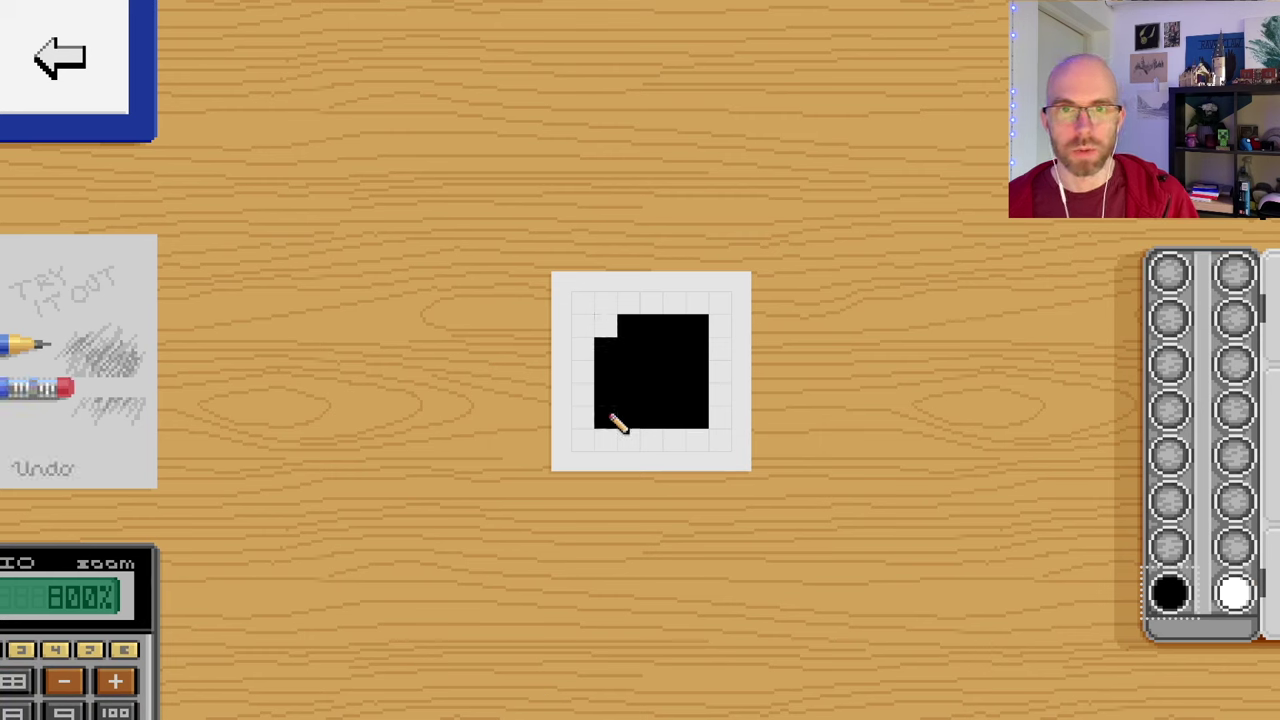
pyautogui.rightClick(605, 417)
pyautogui.rightClick(697, 417)
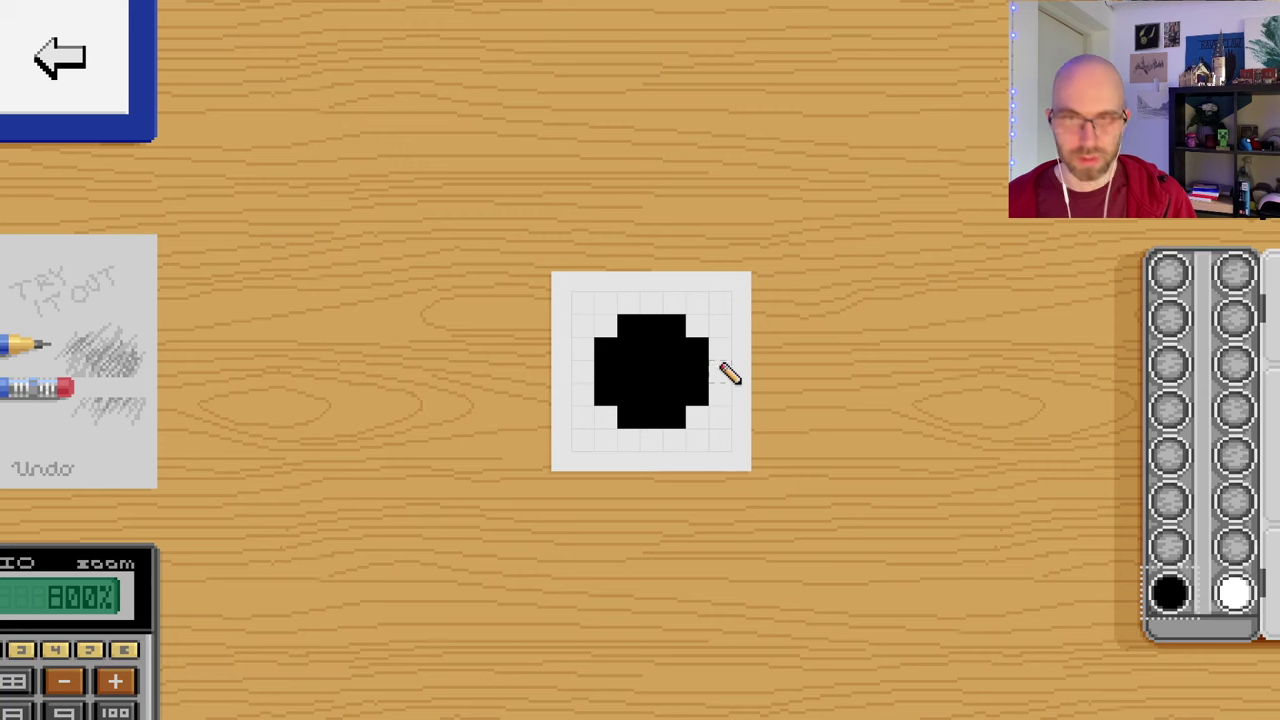
pyautogui.click(1236, 596)
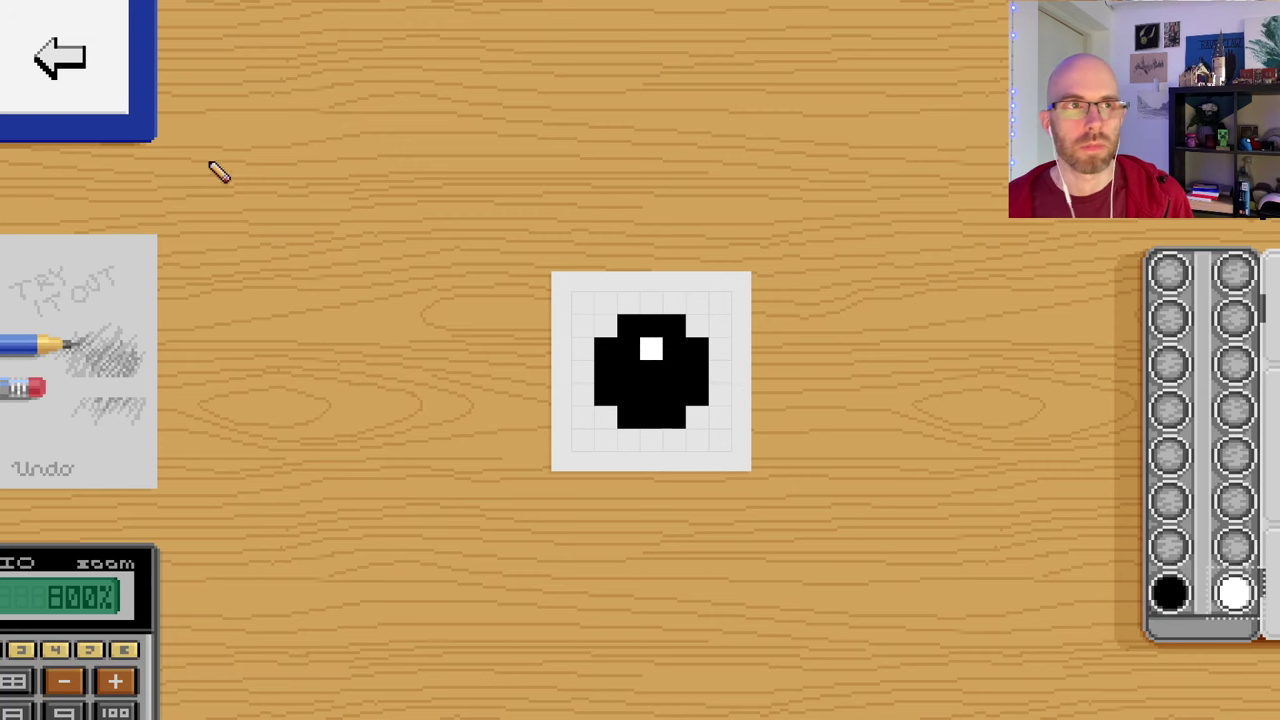
pyautogui.click(86, 73)
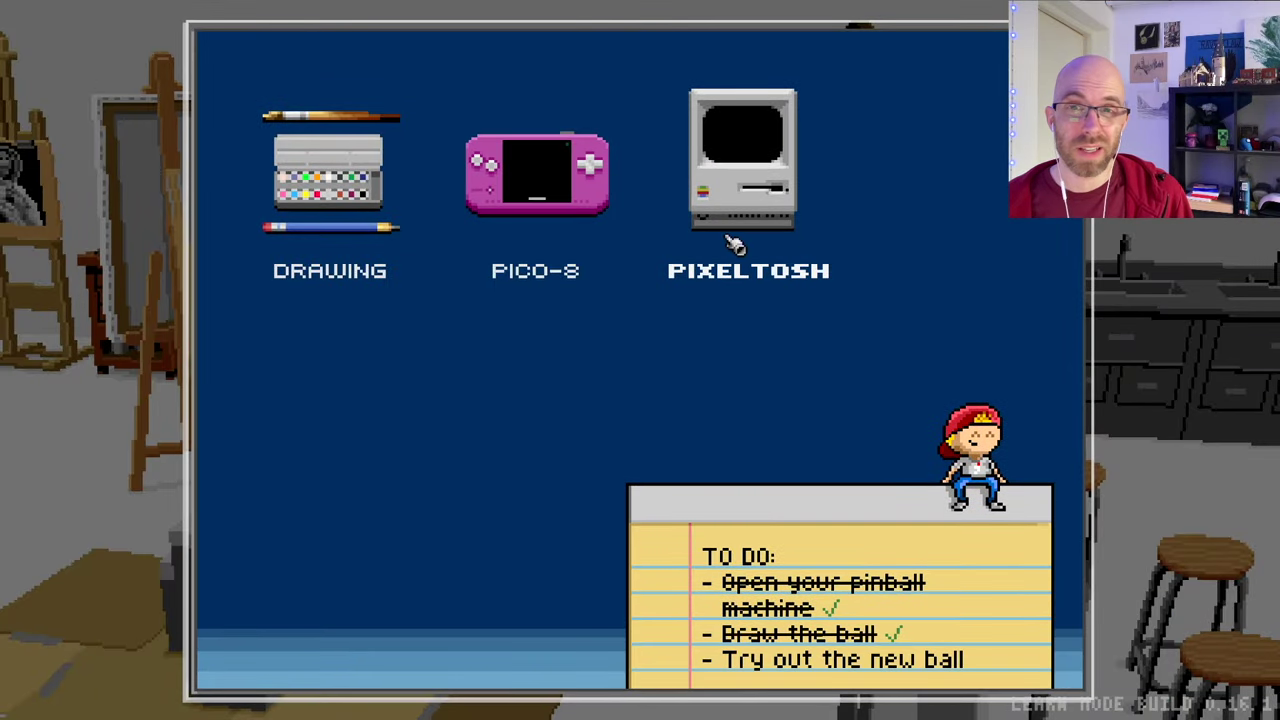
# Run Pinball Machine from the Pinball Creation Kit disk and launch the round ball.
pyautogui.click(740, 203)
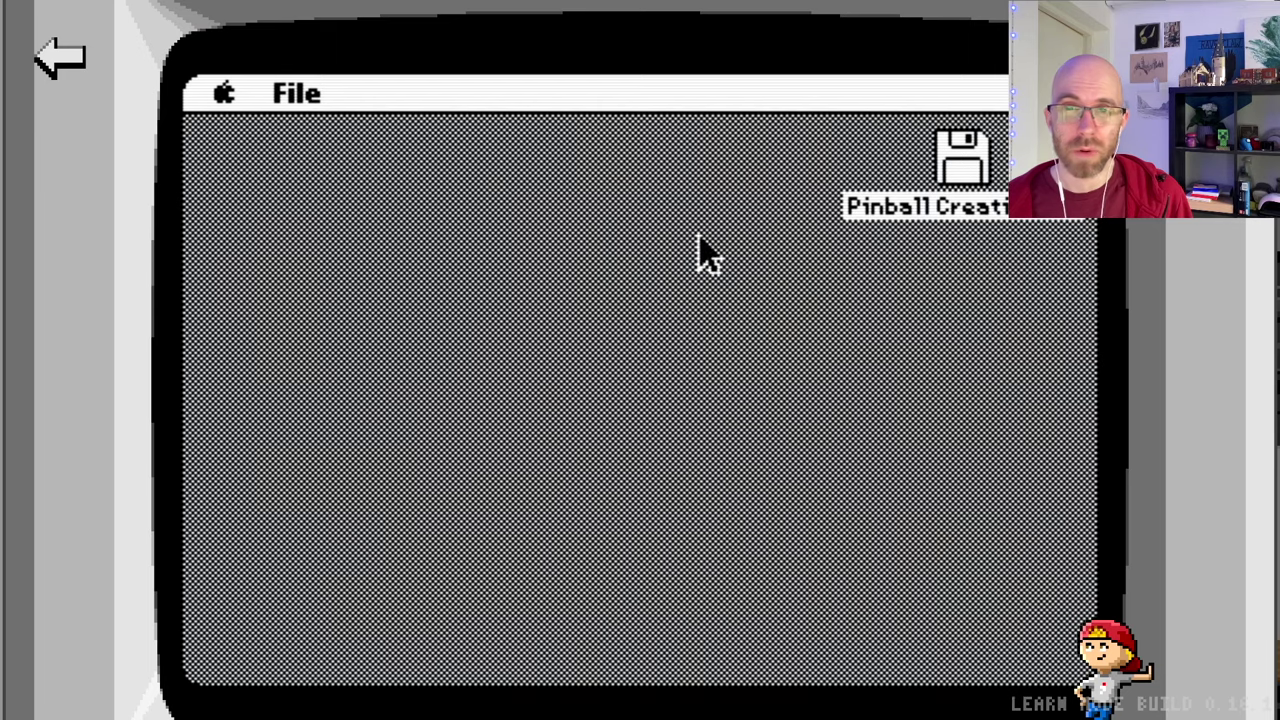
pyautogui.doubleClick(962, 157)
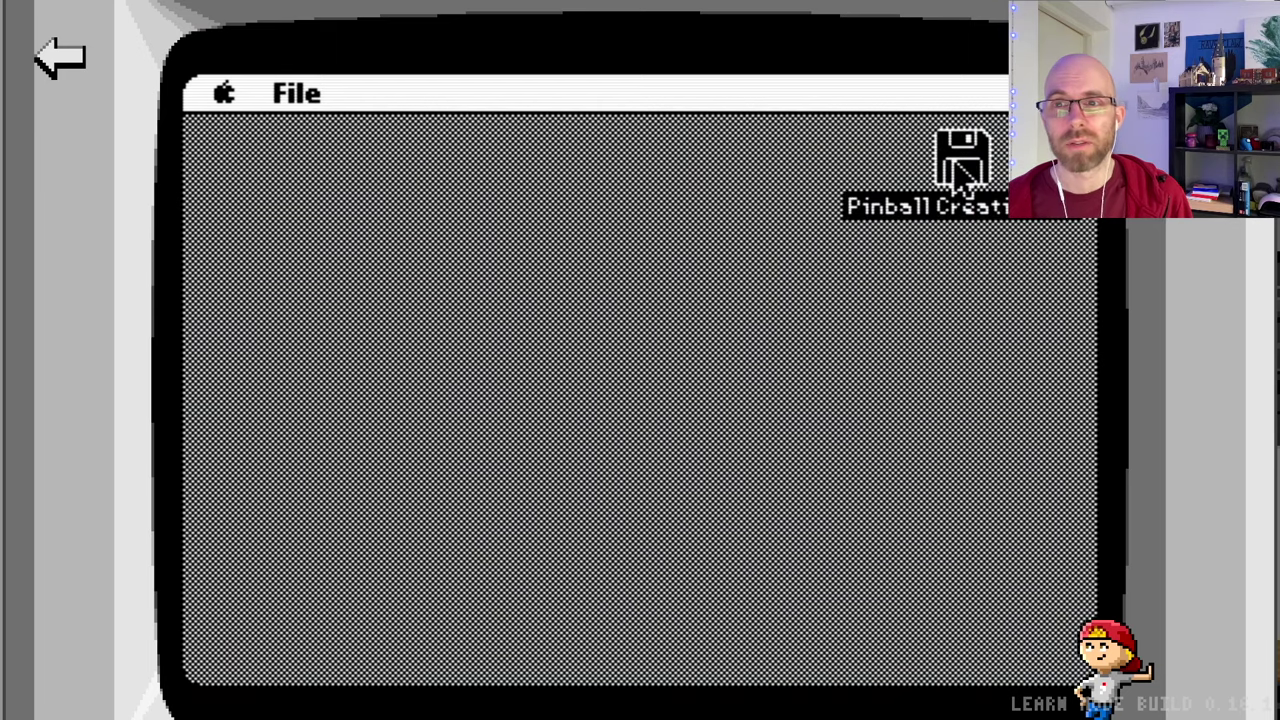
pyautogui.click(458, 402)
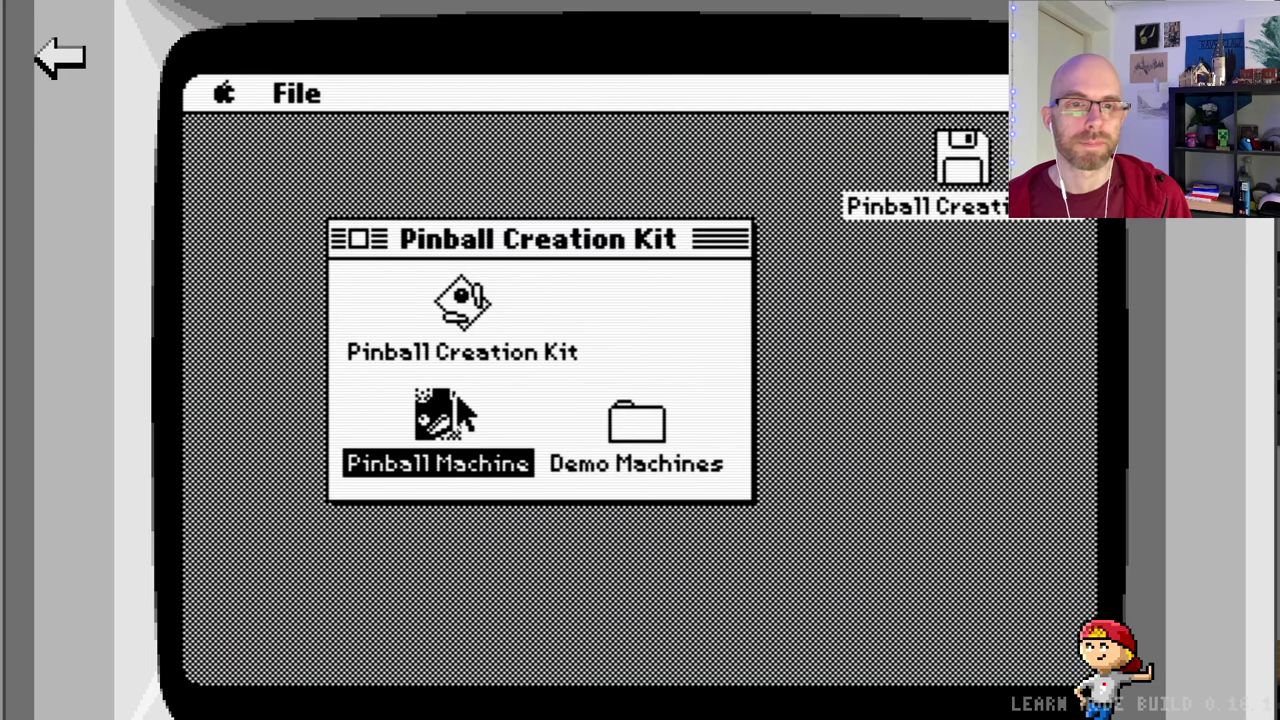
pyautogui.doubleClick(458, 402)
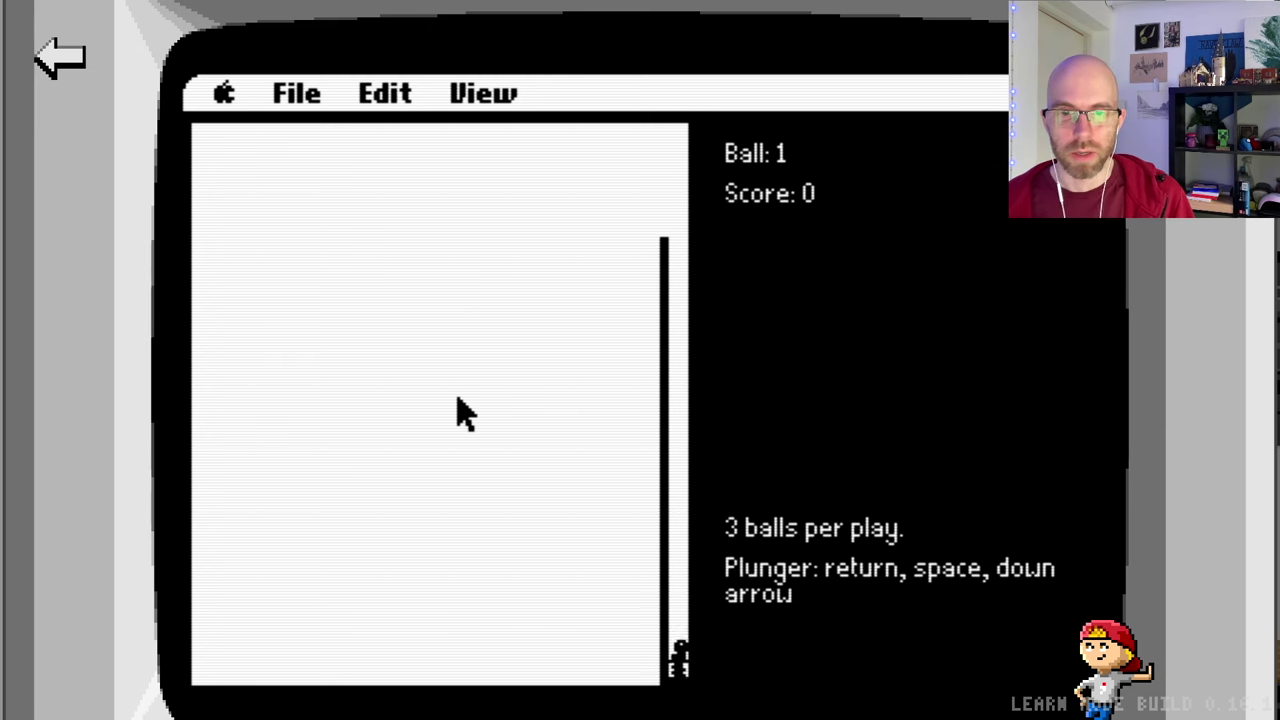
pyautogui.press('space')
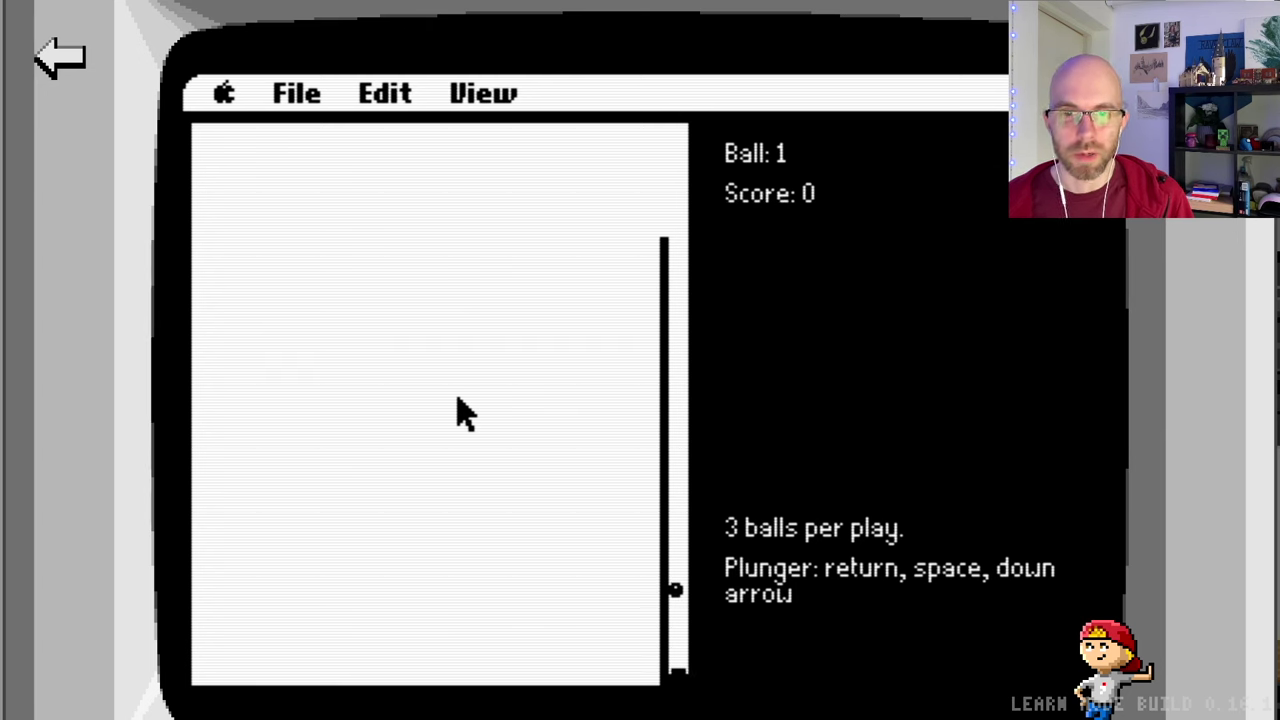
pyautogui.press('space')
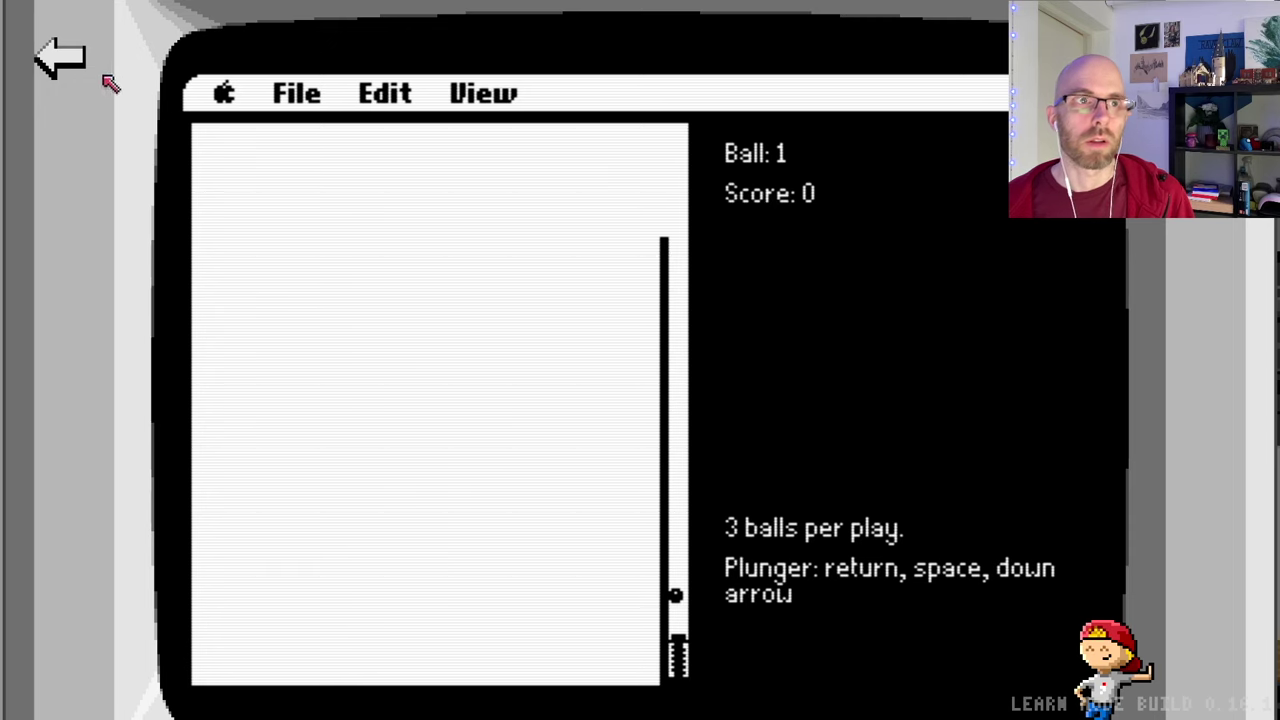
# Quit the game and open the Pinball project's playfield drawing for editing.
pyautogui.click(60, 60)
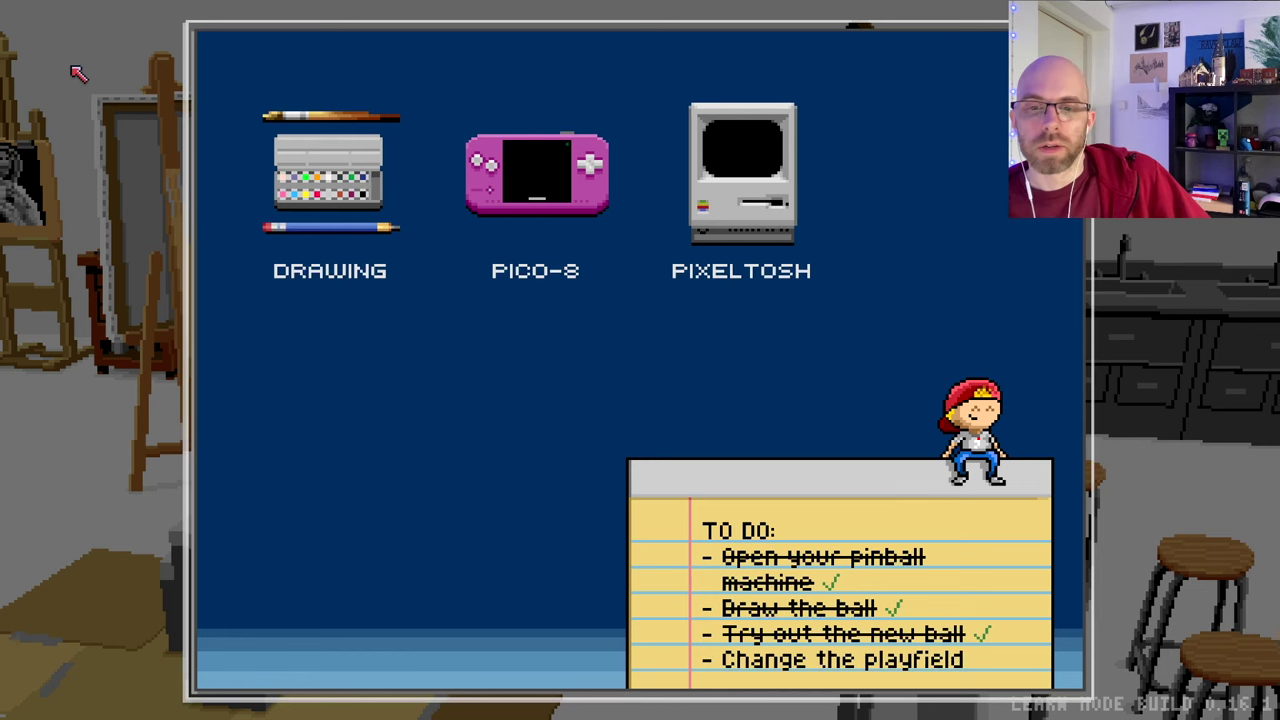
pyautogui.click(337, 180)
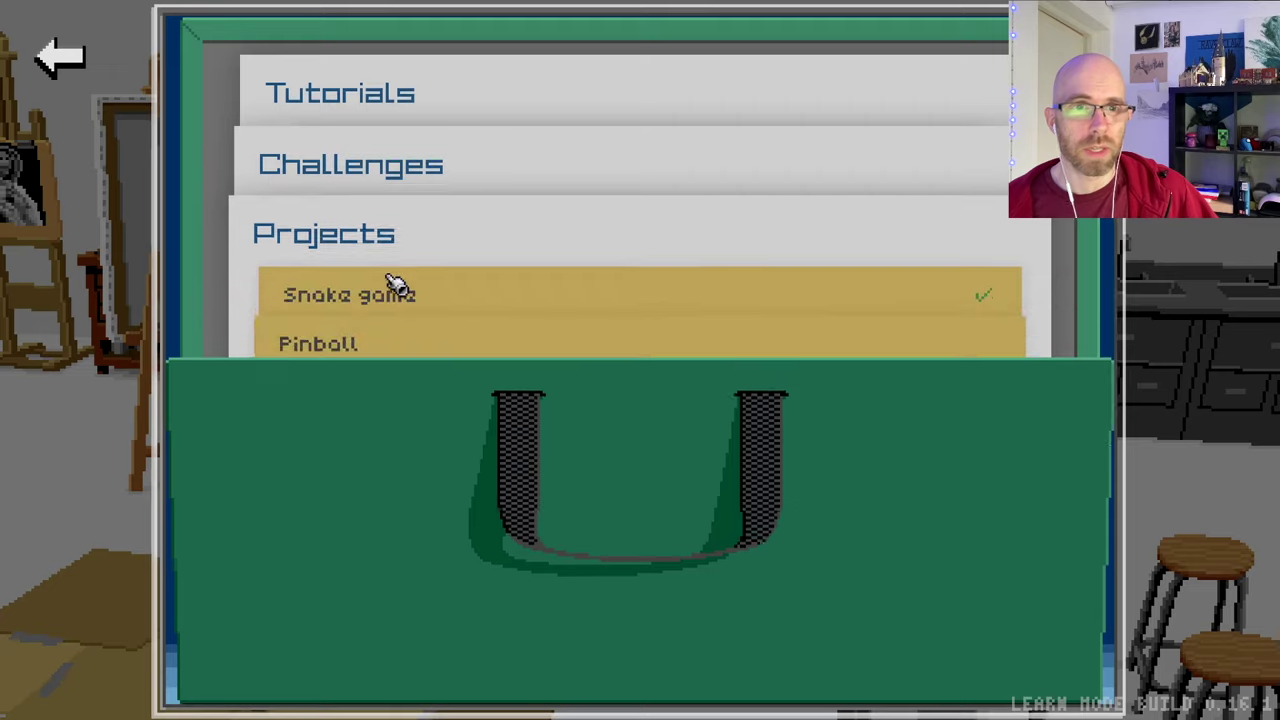
pyautogui.click(410, 346)
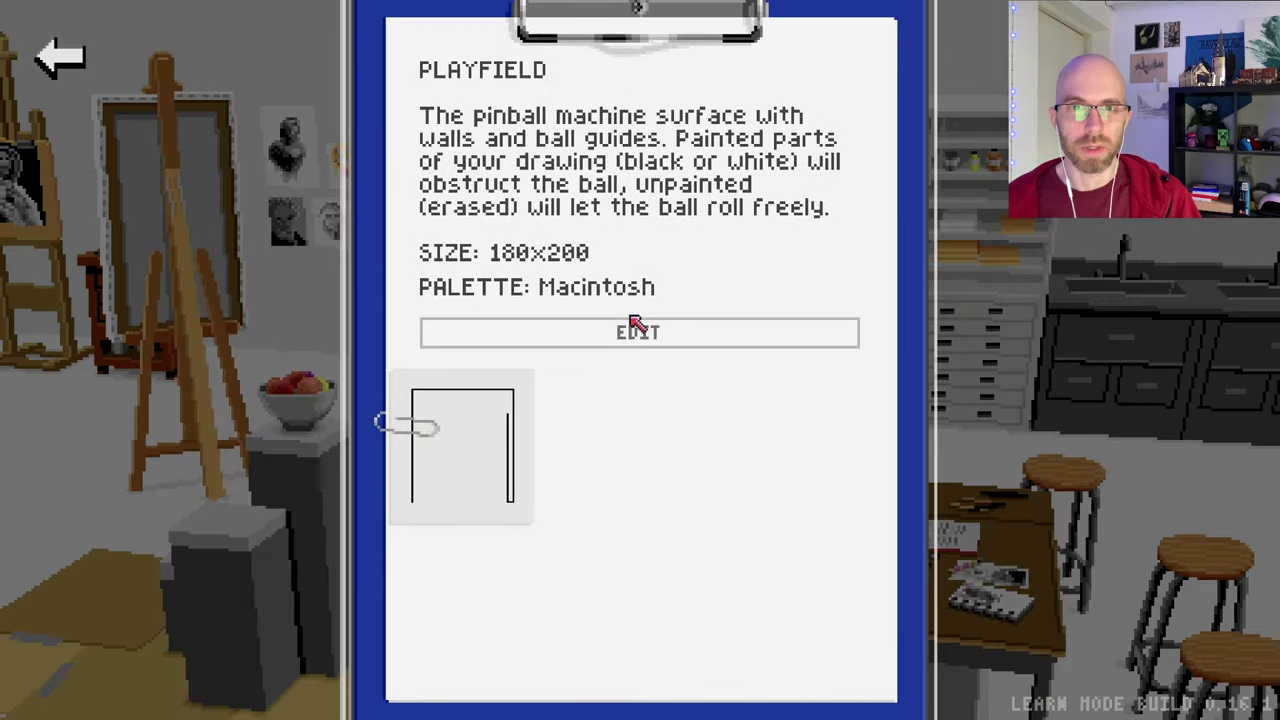
pyautogui.click(634, 329)
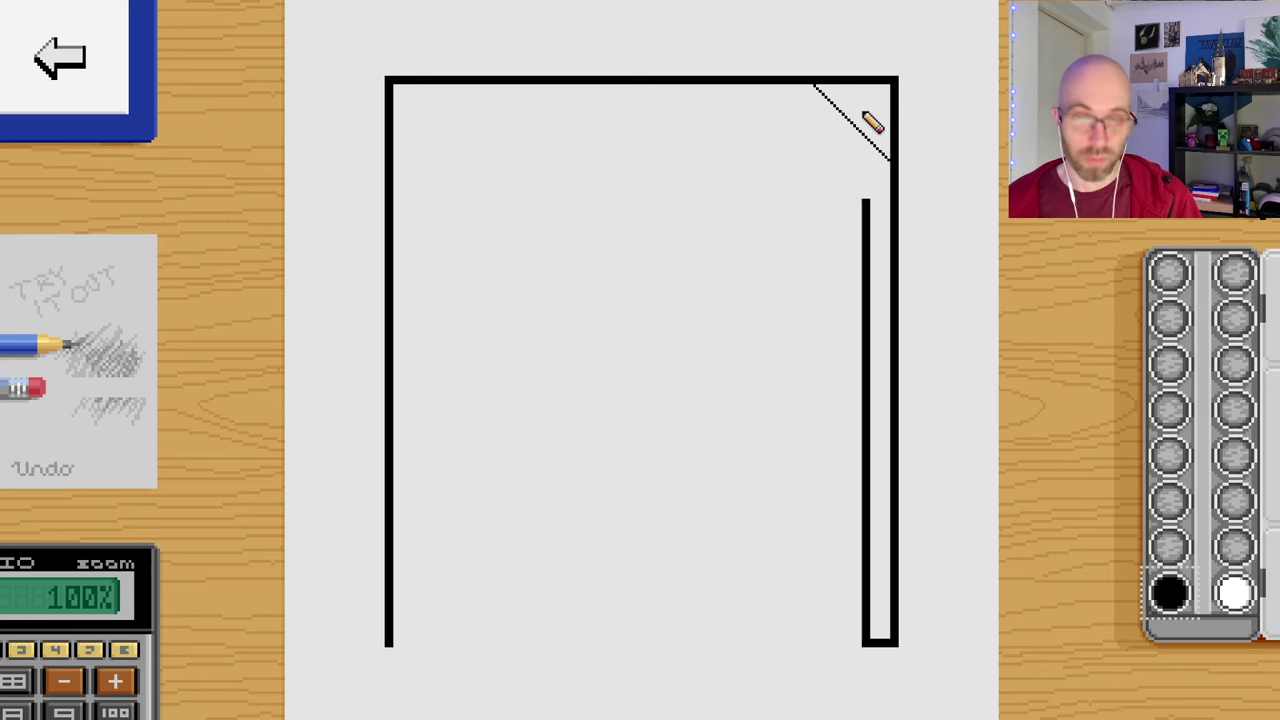
# Bucket-fill the playfield's top-right corner triangle black, then reopen the Pinball Creation Kit disk.
pyautogui.press('f')
pyautogui.click(876, 100)
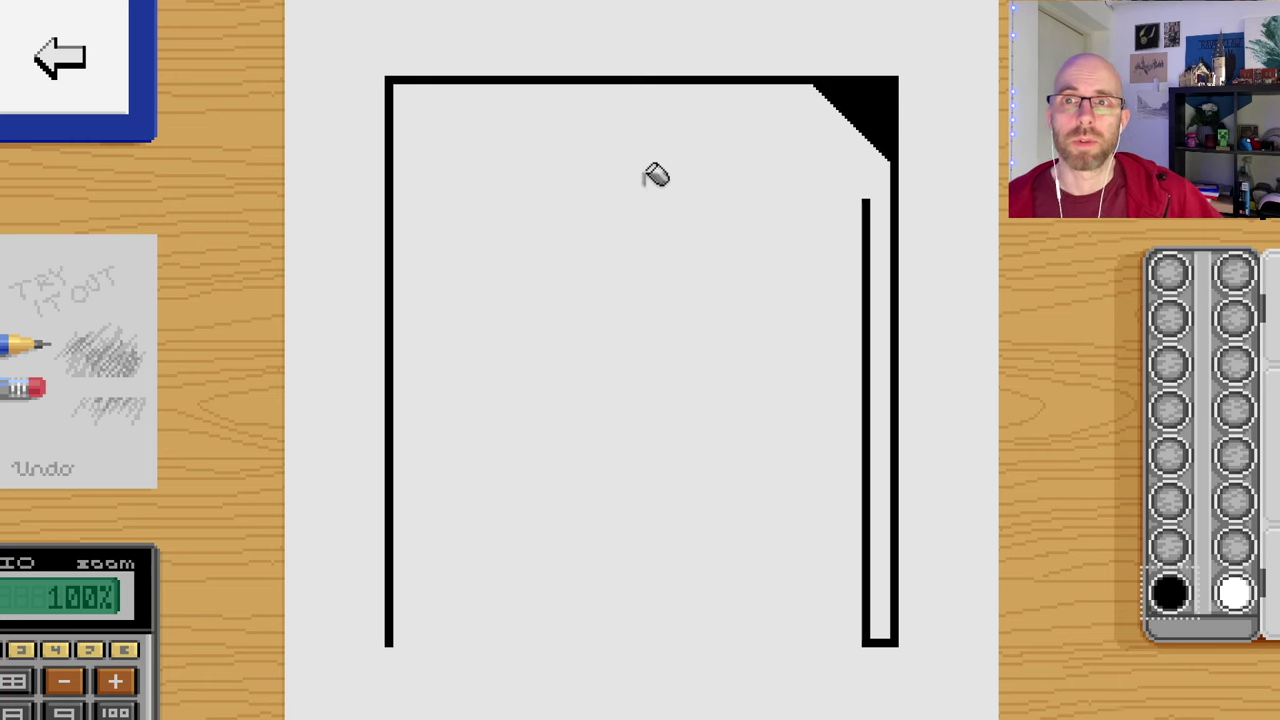
pyautogui.click(78, 66)
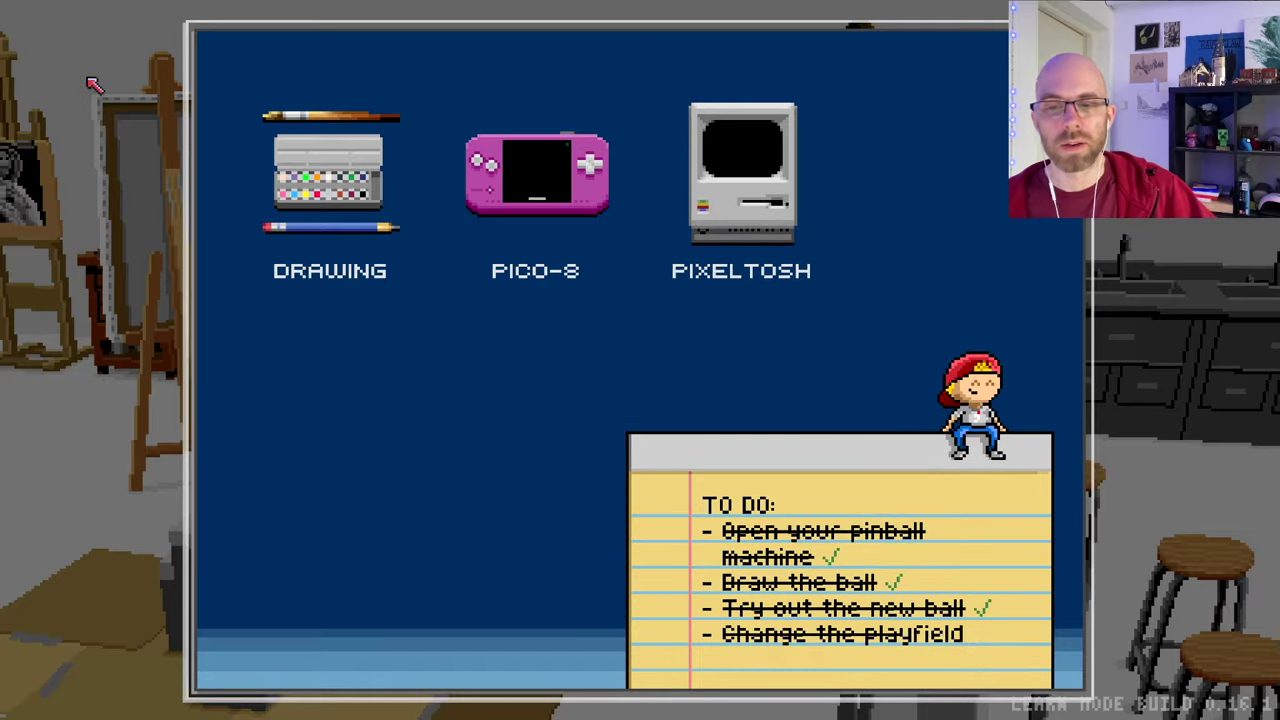
pyautogui.click(757, 208)
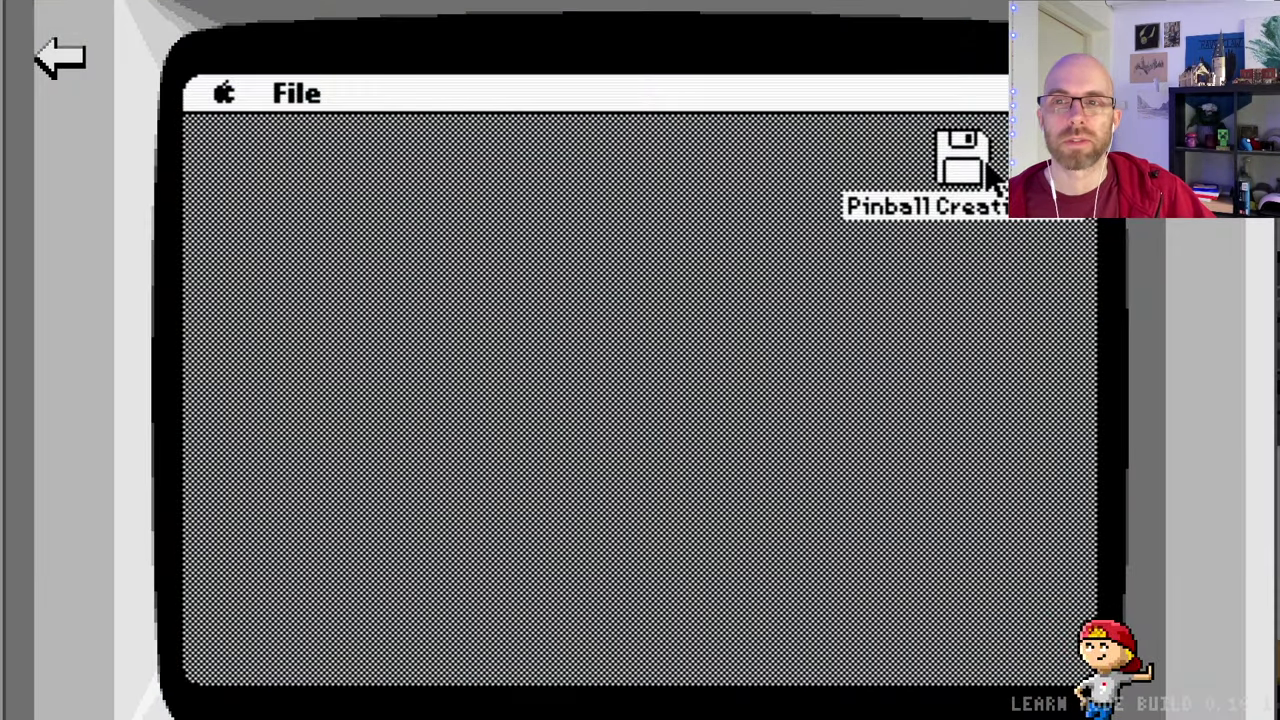
pyautogui.doubleClick(985, 205)
# Doodle a freehand circle on the sprite canvas, then erase everything to leave it blank.
pyautogui.doubleClick(497, 310)
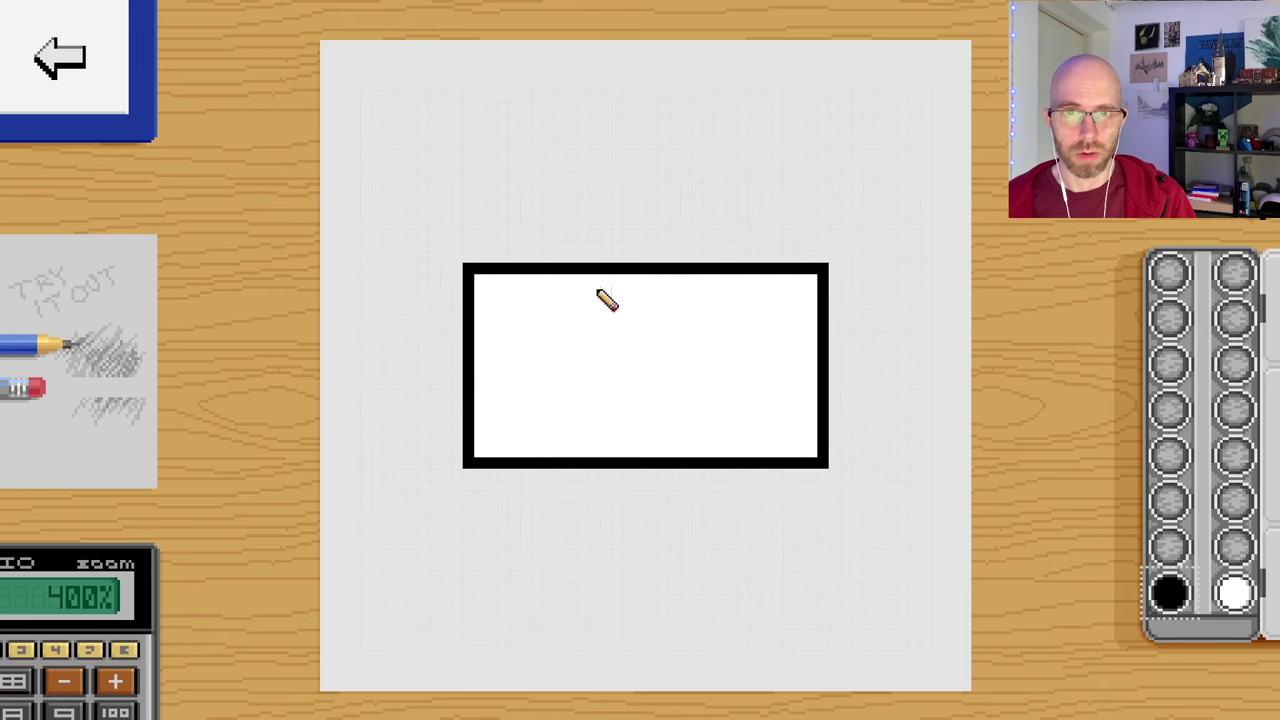
pyautogui.moveTo(600, 293)
pyautogui.mouseDown()
pyautogui.moveTo(571, 374)
pyautogui.moveTo(697, 423)
pyautogui.moveTo(671, 277)
pyautogui.moveTo(595, 306)
pyautogui.moveTo(584, 396)
pyautogui.mouseUp()
pyautogui.moveTo(642, 438); pyautogui.dragTo(688, 434)
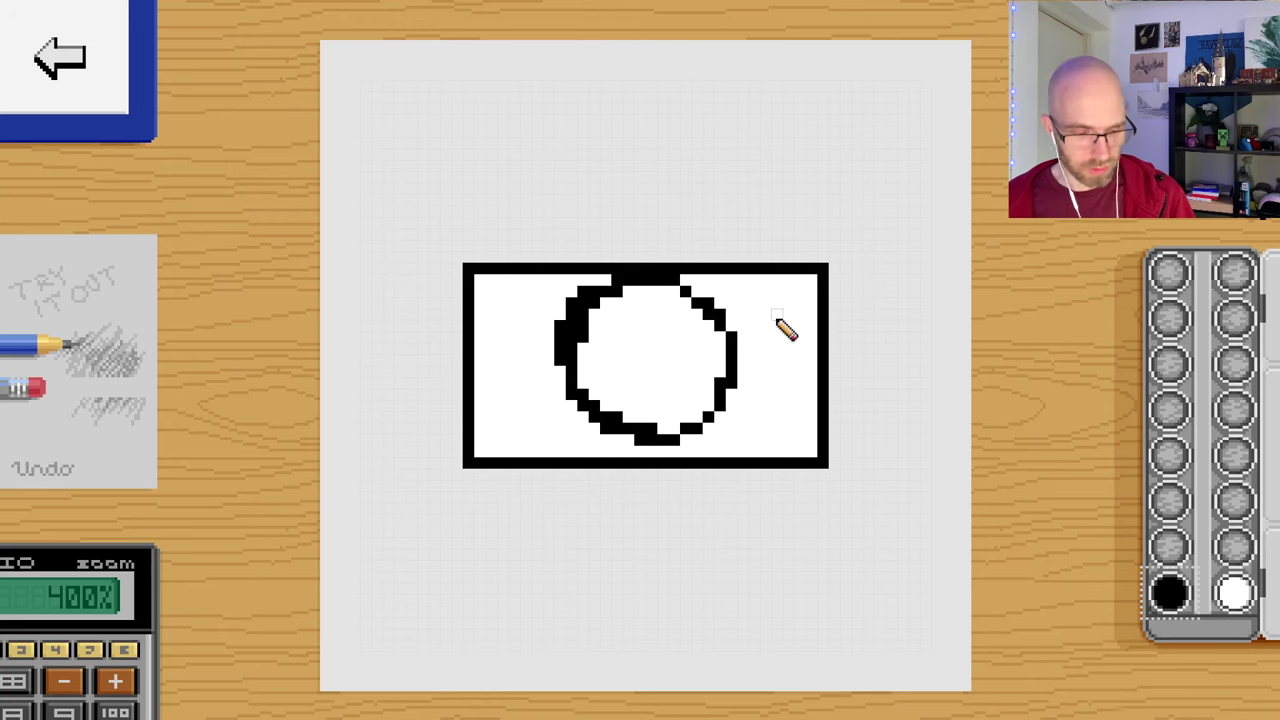
pyautogui.press('e')
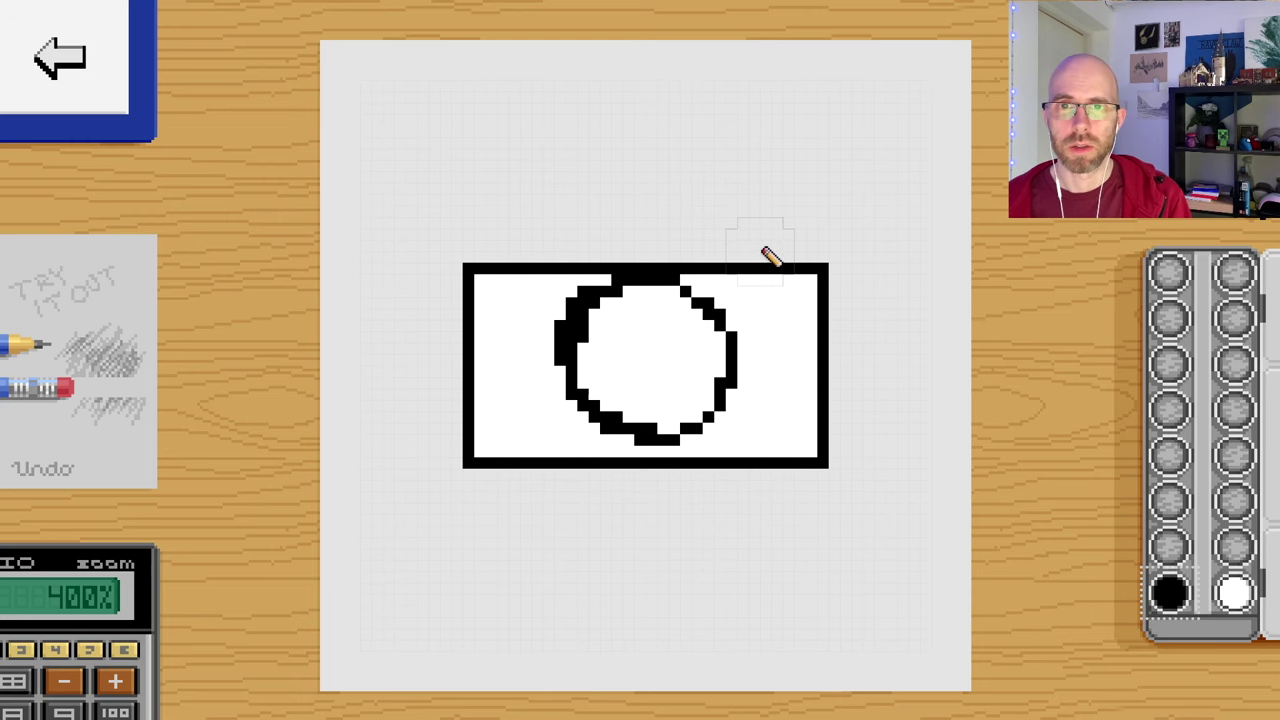
pyautogui.moveTo(786, 220)
pyautogui.mouseDown()
pyautogui.moveTo(837, 323)
pyautogui.moveTo(794, 471)
pyautogui.moveTo(758, 488)
pyautogui.moveTo(528, 477)
pyautogui.moveTo(503, 289)
pyautogui.moveTo(671, 251)
pyautogui.moveTo(731, 467)
pyautogui.moveTo(663, 457)
pyautogui.mouseUp()
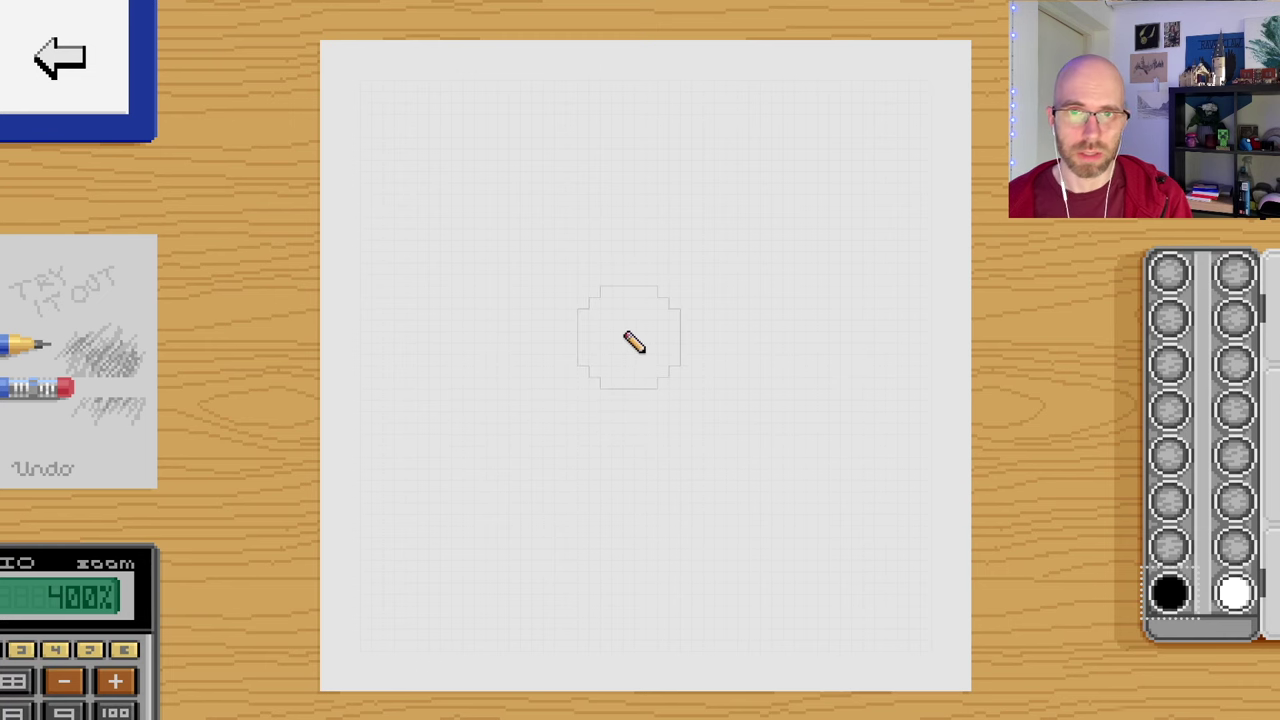
# Draw the gobble hole as a large black circle with a white centre, then place one on the board.
pyautogui.scroll(8, 634, 342)
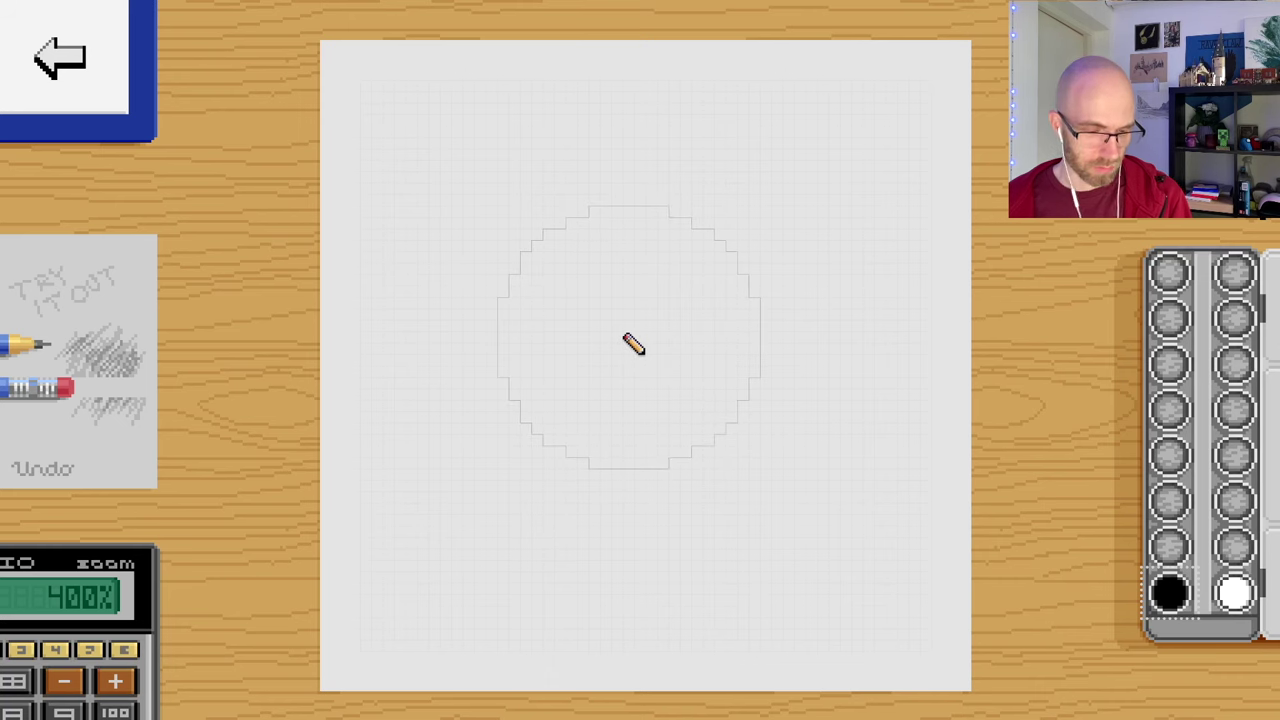
pyautogui.press('b')
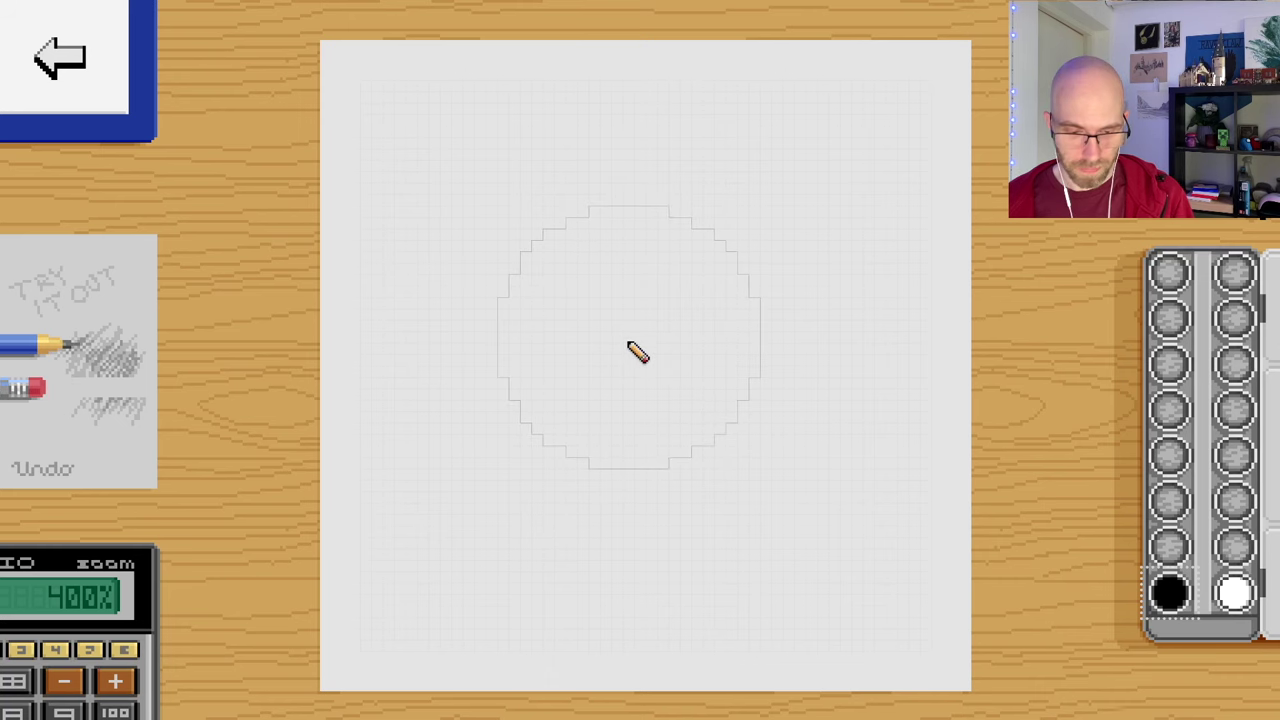
pyautogui.click(637, 352)
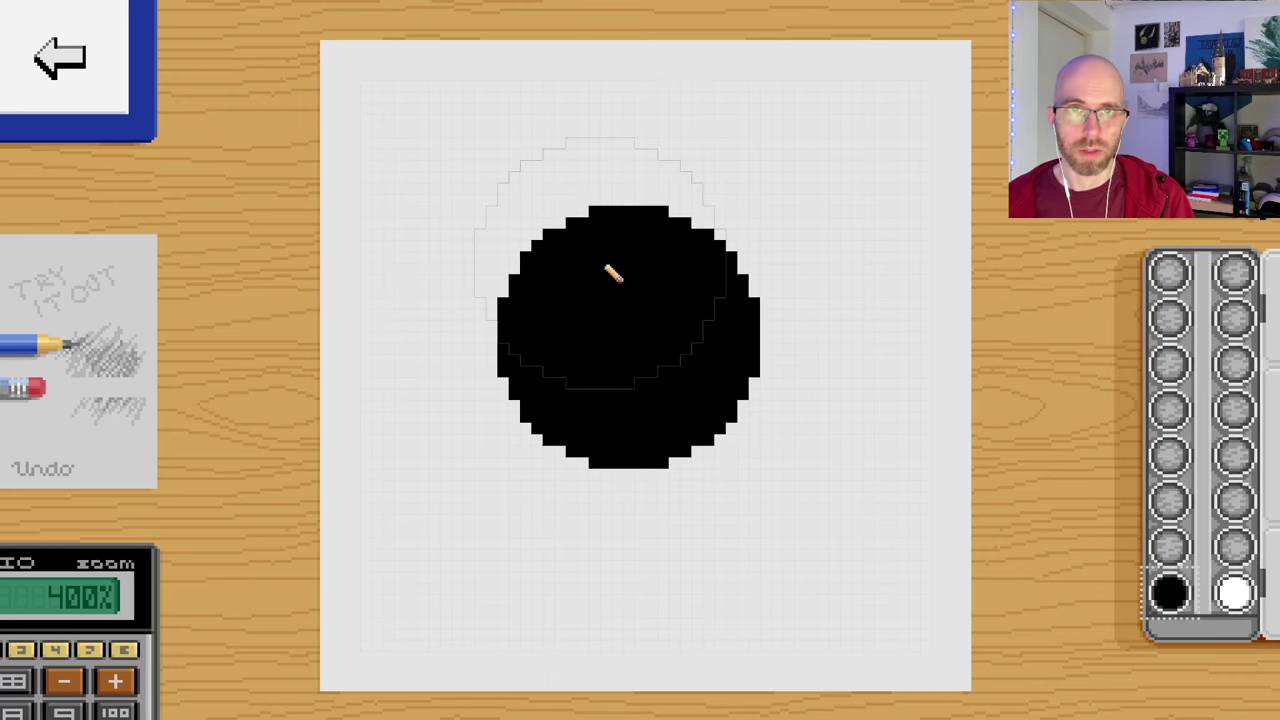
pyautogui.click(1236, 598)
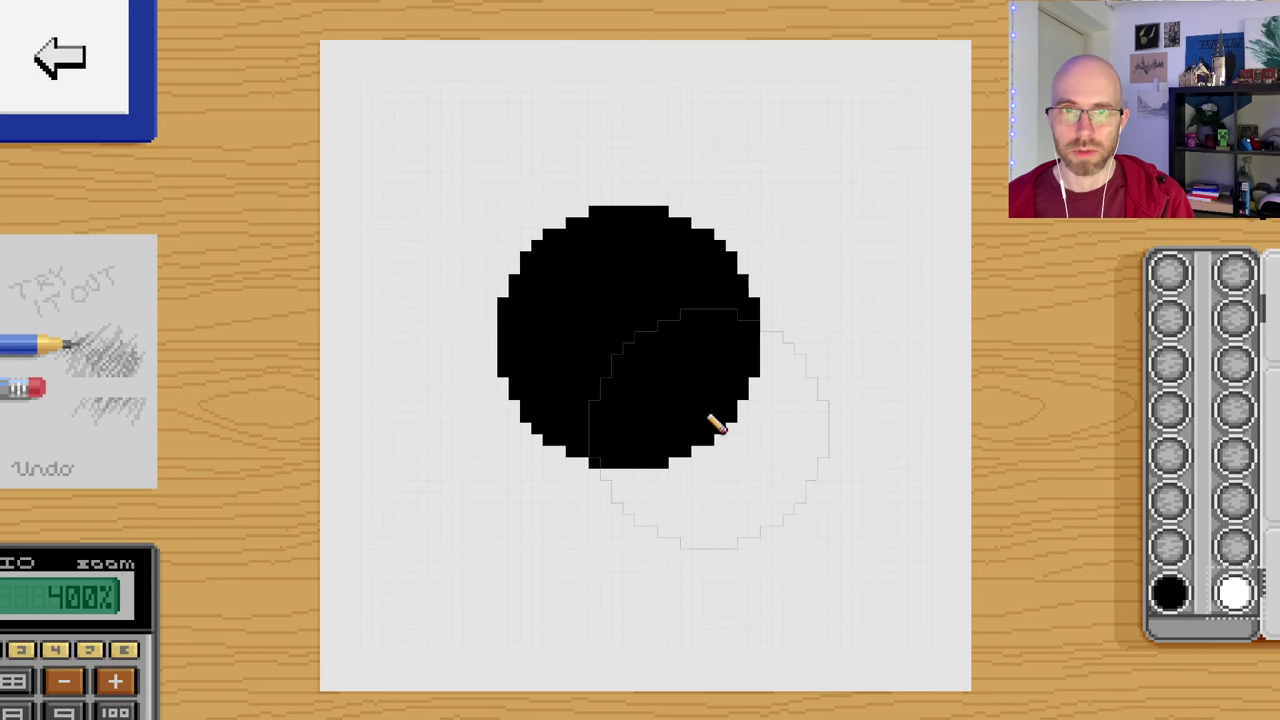
pyautogui.click(638, 352)
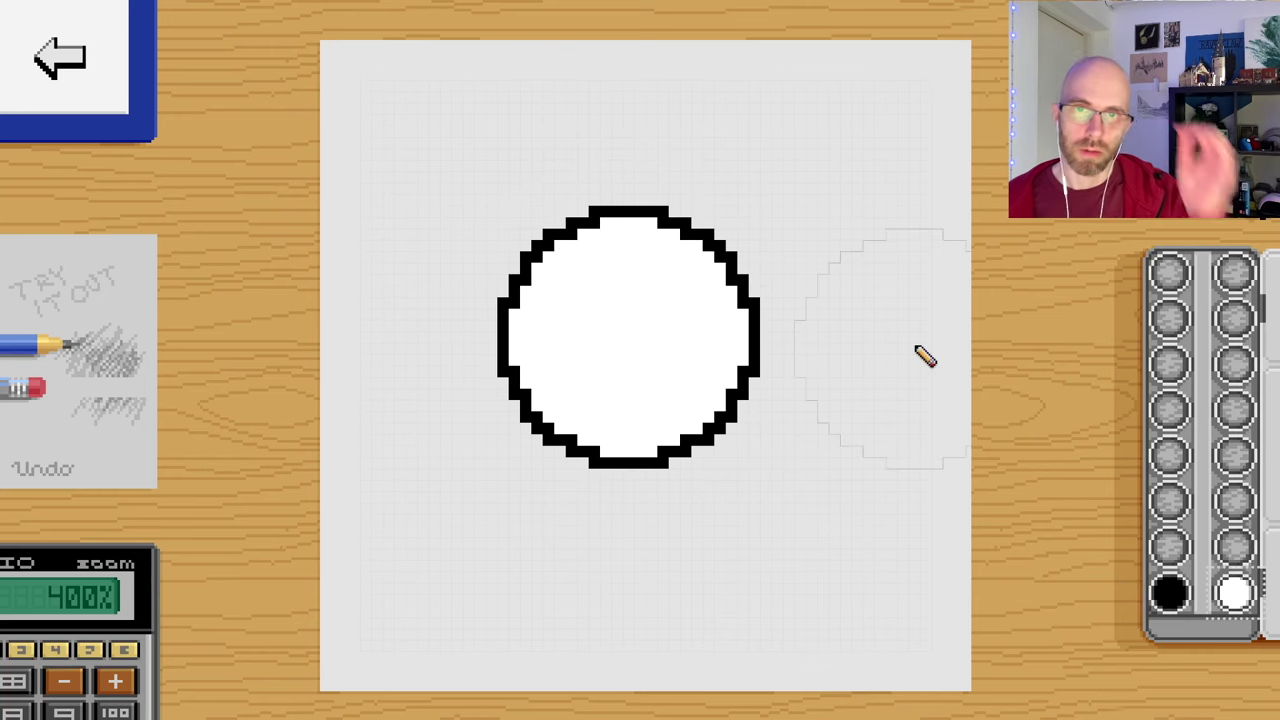
pyautogui.click(60, 57)
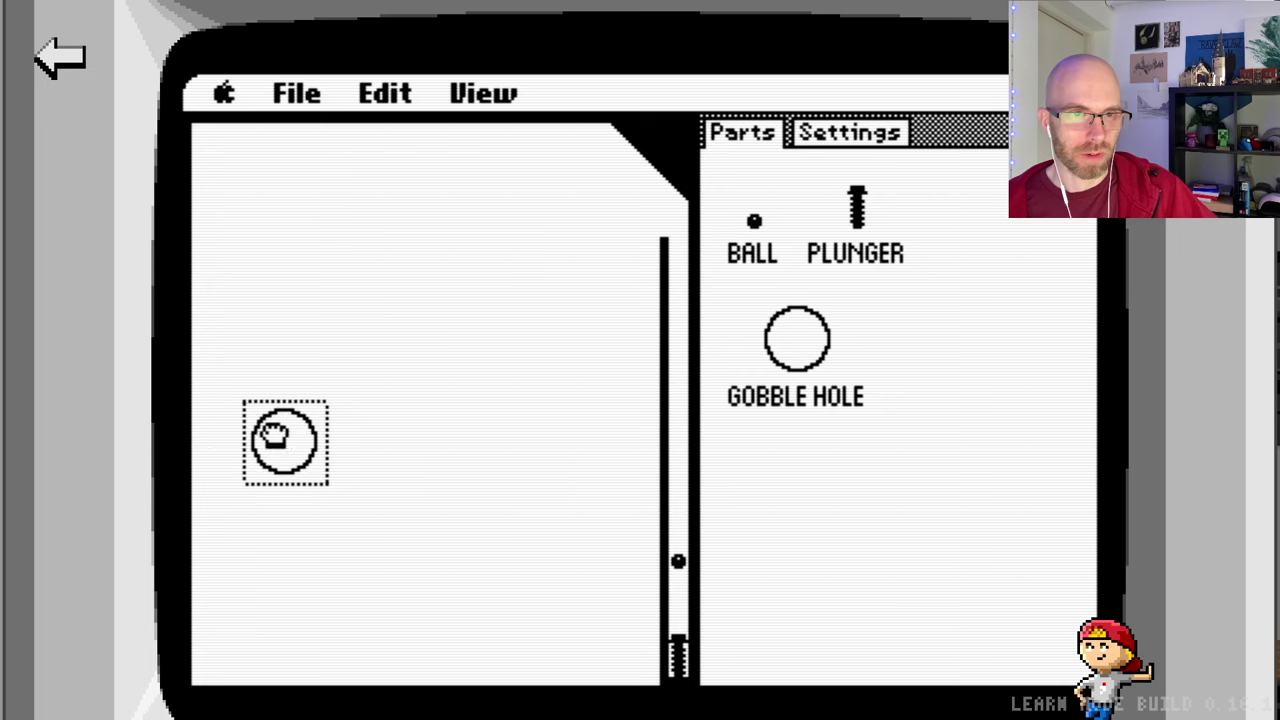
pyautogui.moveTo(275, 435); pyautogui.dragTo(269, 435)
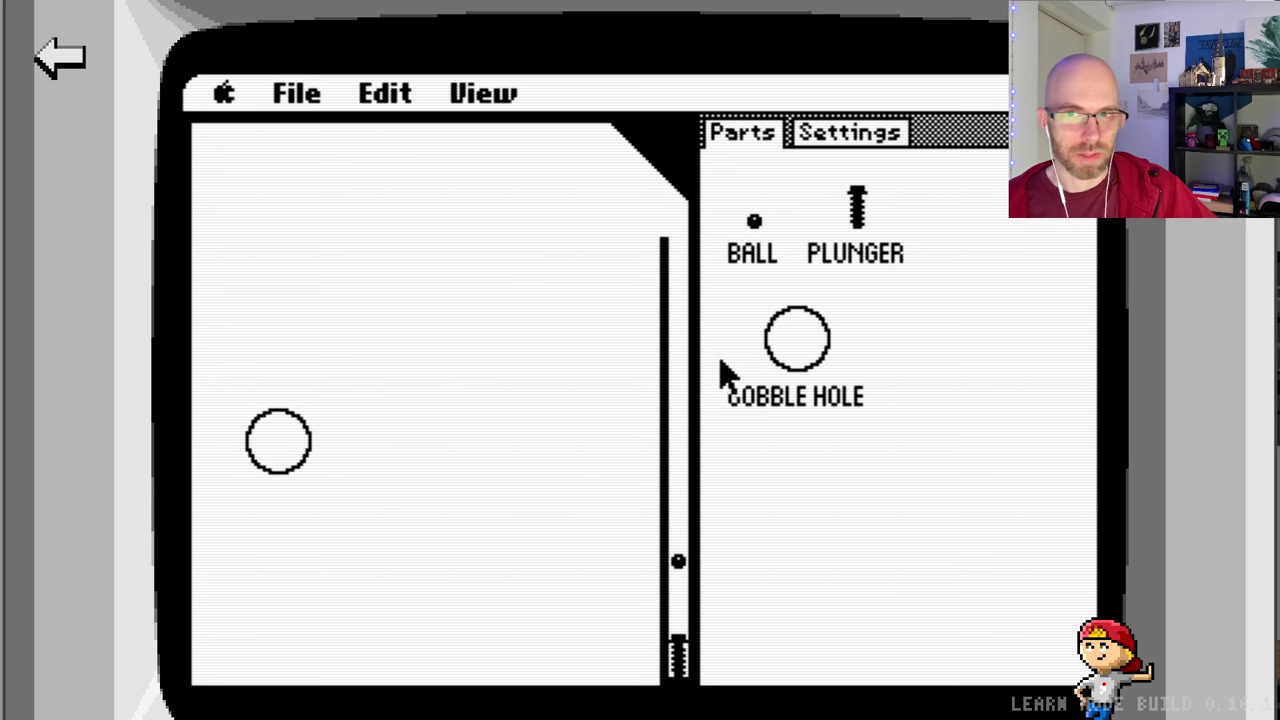
# Add second and third gobble holes in a row, test-play for 1000 points, then return to editing.
pyautogui.moveTo(754, 337); pyautogui.dragTo(391, 426)
pyautogui.moveTo(797, 337); pyautogui.dragTo(511, 426)
pyautogui.click(307, 110)
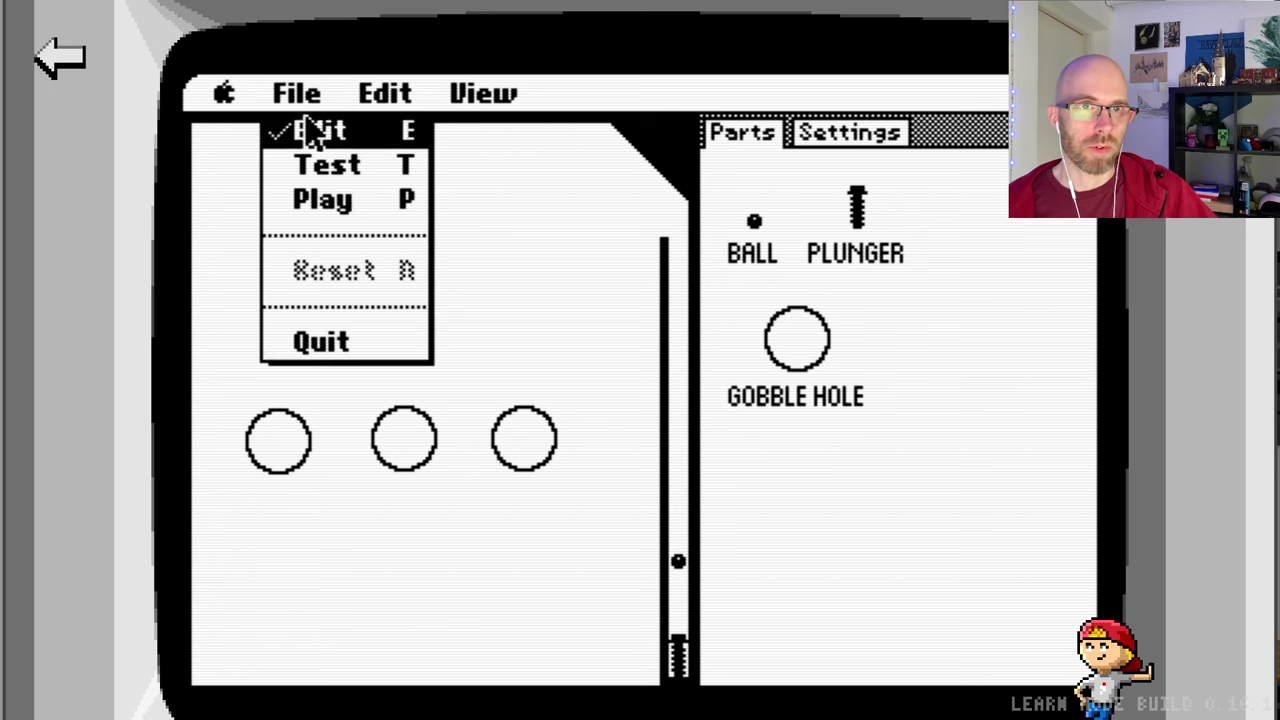
pyautogui.click(320, 200)
pyautogui.press('space')
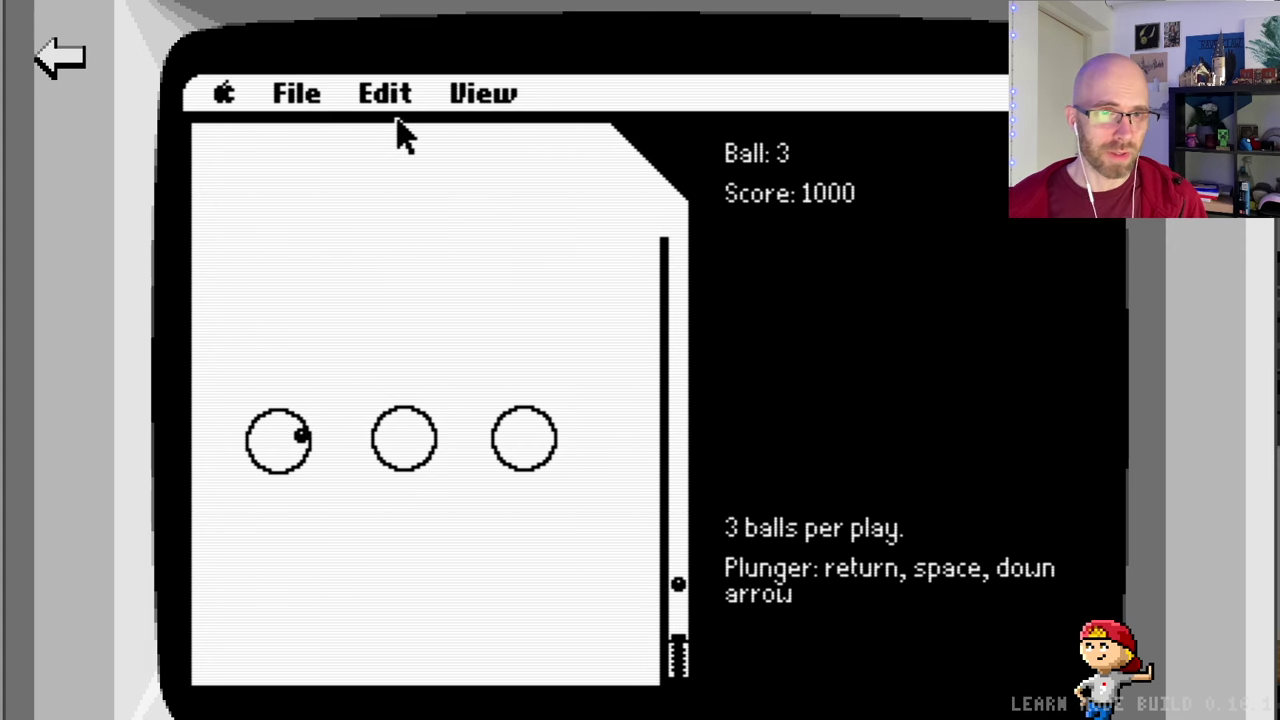
pyautogui.click(309, 106)
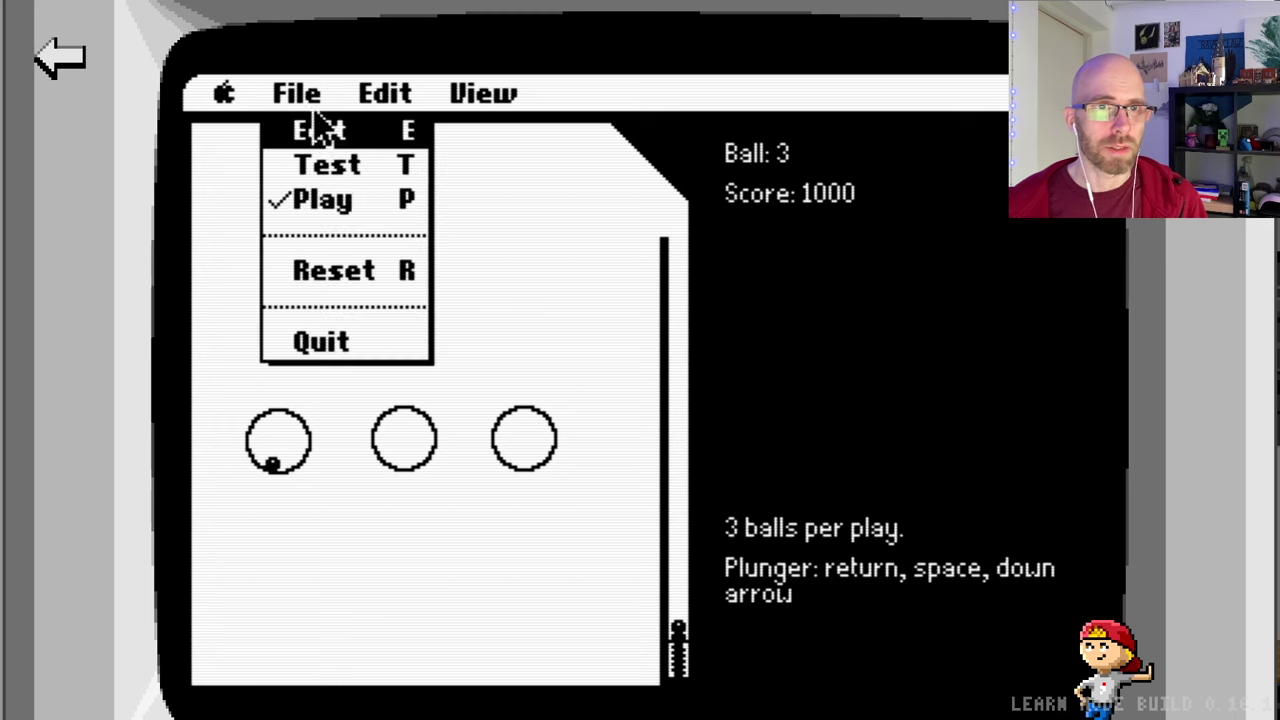
pyautogui.click(322, 128)
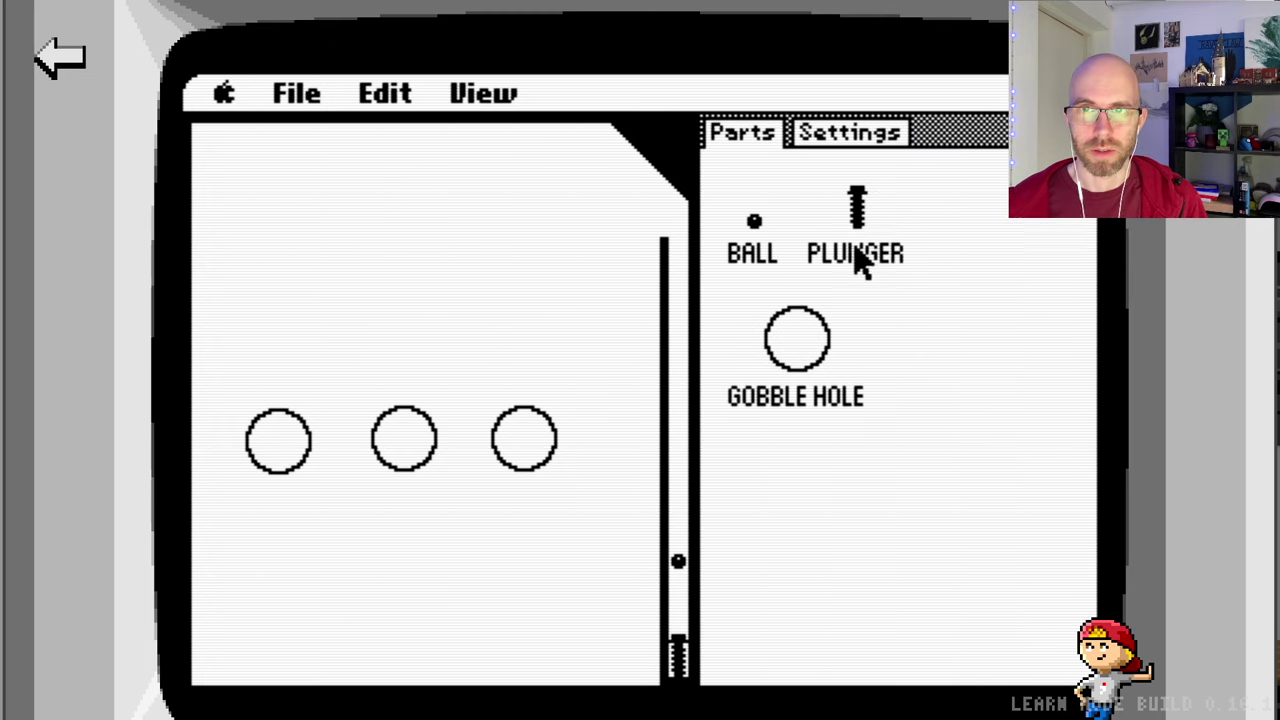
# Raise the playfield's balls per play from 3 to 10, then view the Add pins task.
pyautogui.click(845, 135)
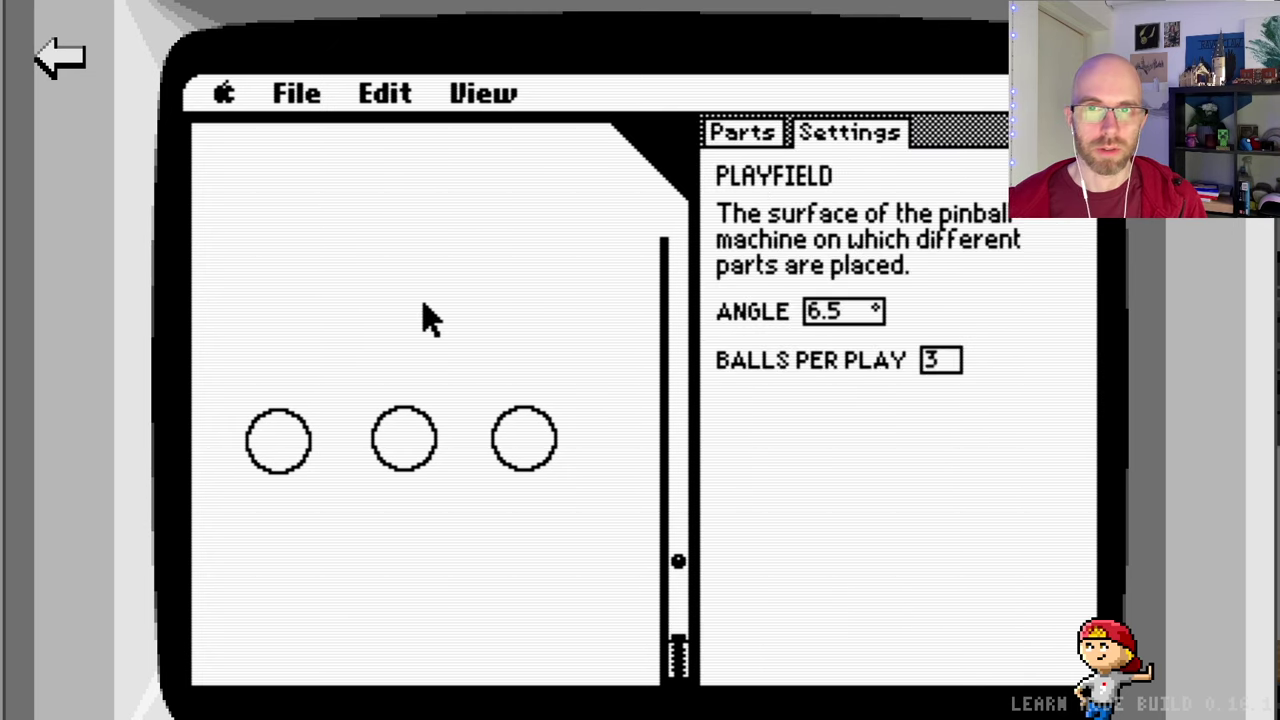
pyautogui.click(946, 364)
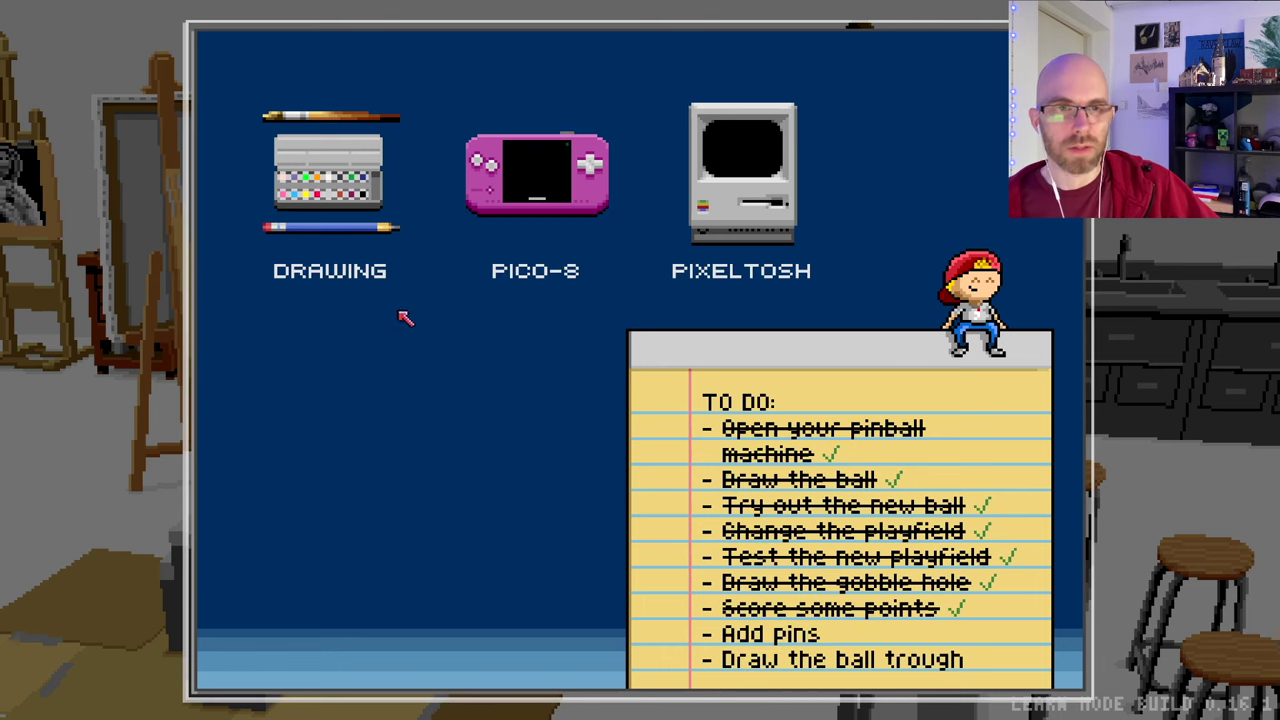
pyautogui.click(770, 635)
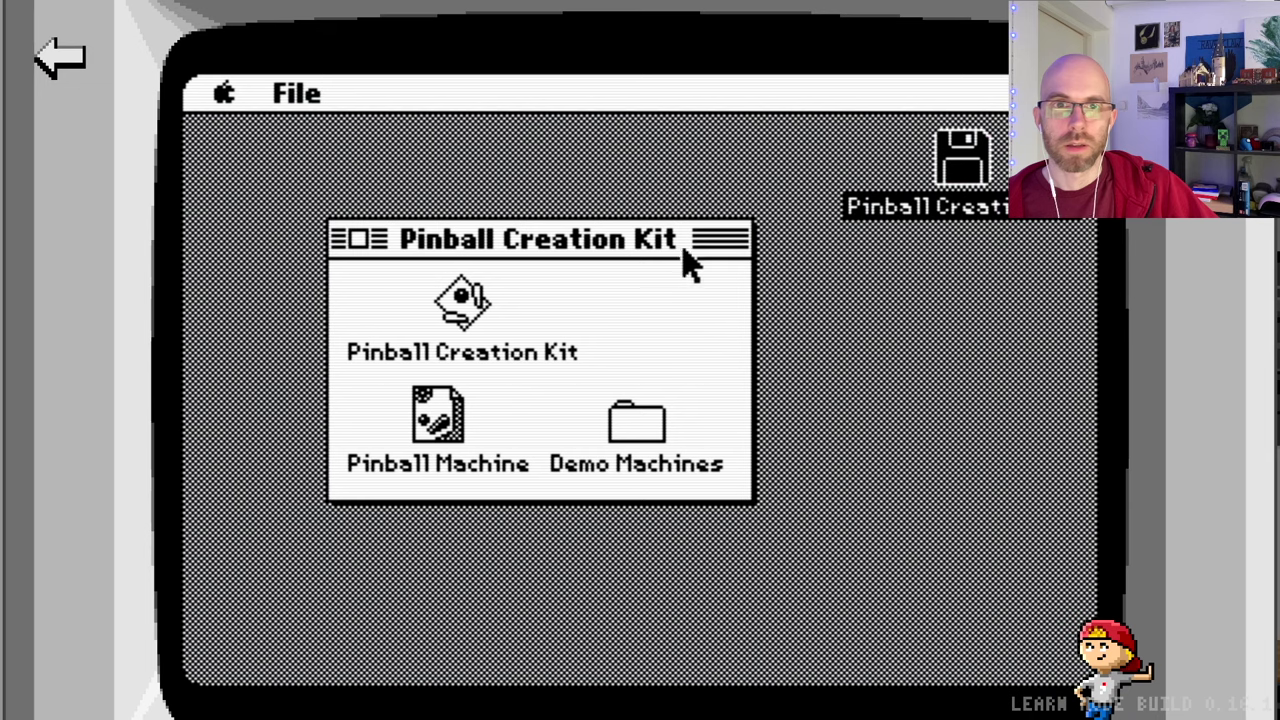
# Reopen the Pinball Creation Kit editor and place a pin above the gobble holes.
pyautogui.click(474, 293)
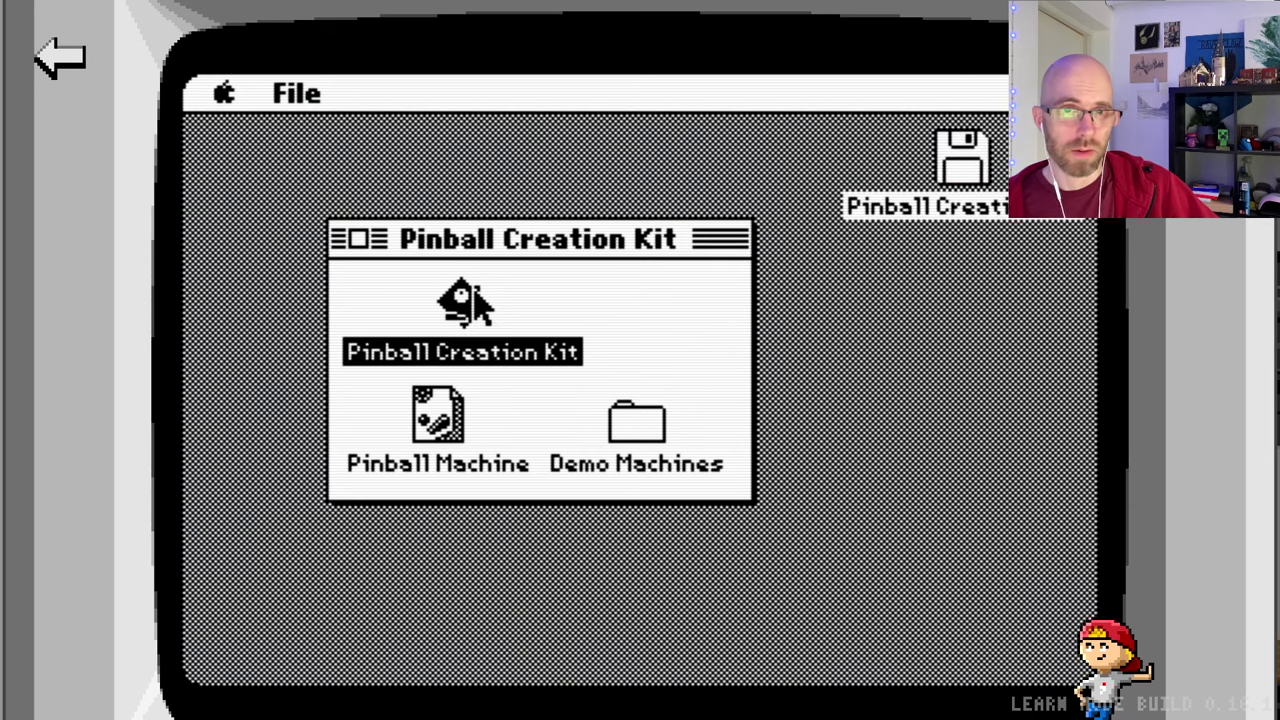
pyautogui.doubleClick(474, 292)
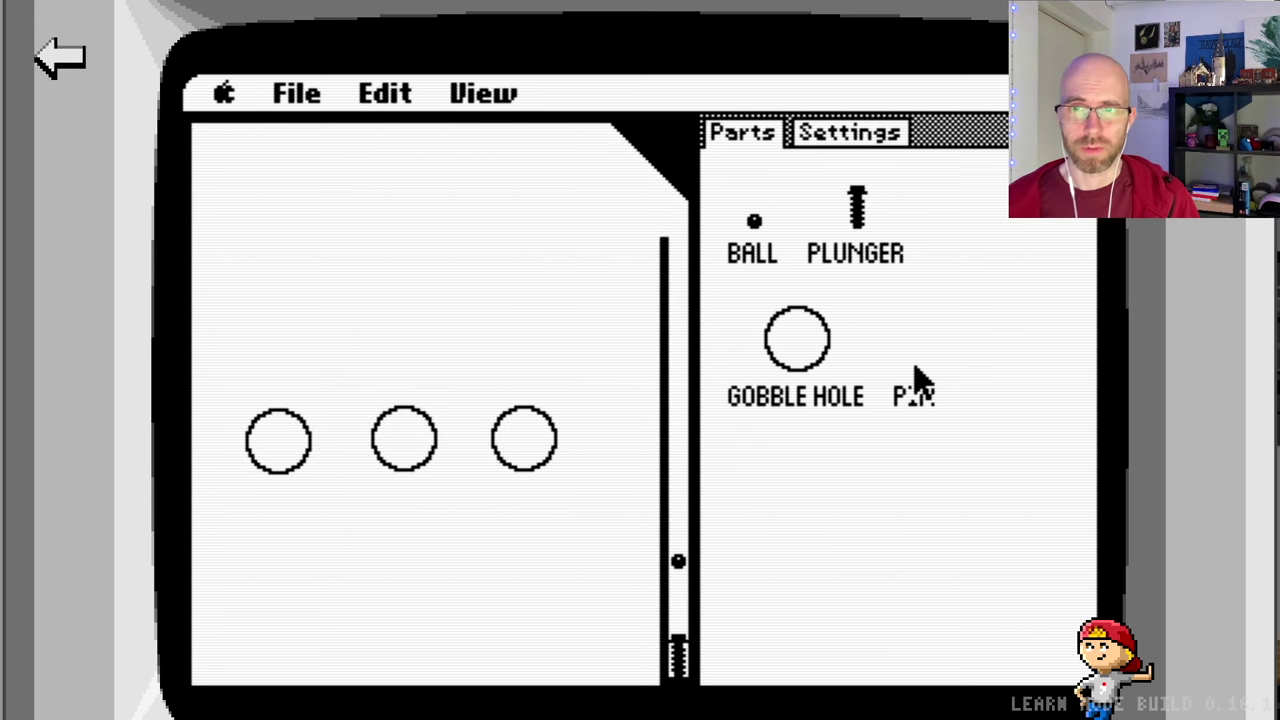
pyautogui.moveTo(917, 380); pyautogui.dragTo(462, 376)
# Add more pins between the gobble holes and on the upper row of the playfield.
pyautogui.click(922, 394)
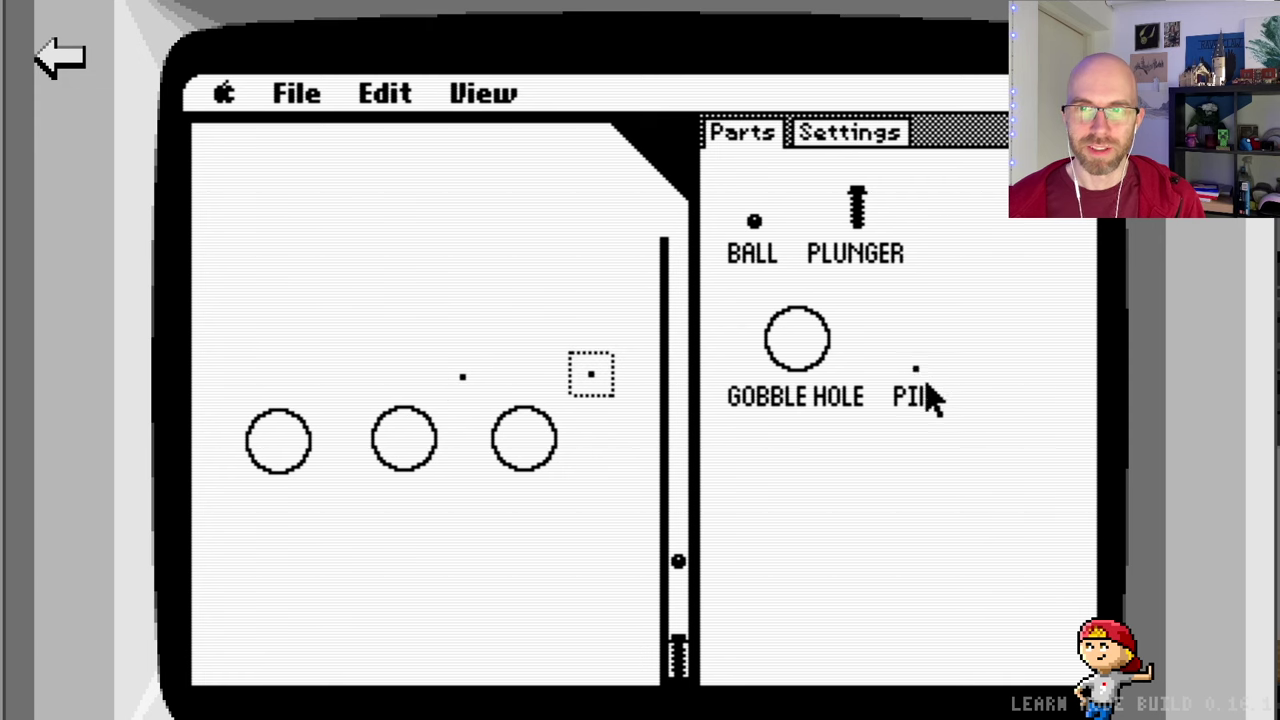
pyautogui.moveTo(926, 390); pyautogui.dragTo(343, 379)
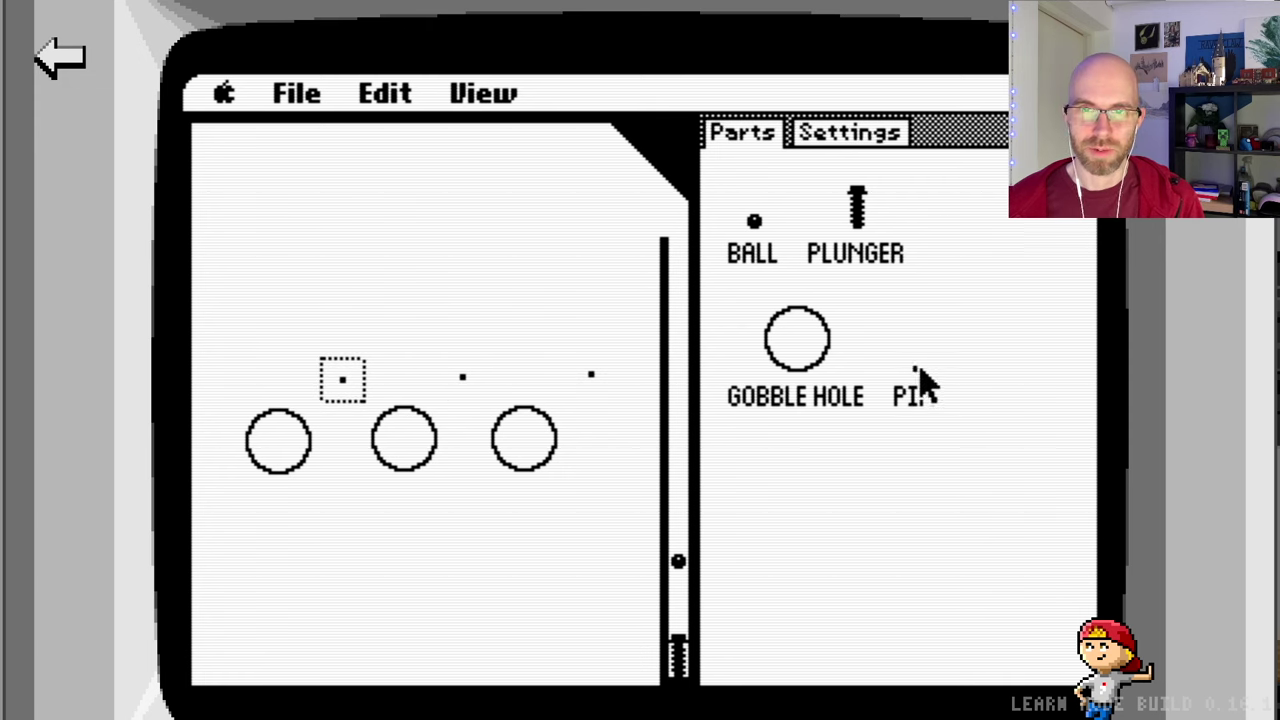
pyautogui.moveTo(922, 385); pyautogui.dragTo(654, 286)
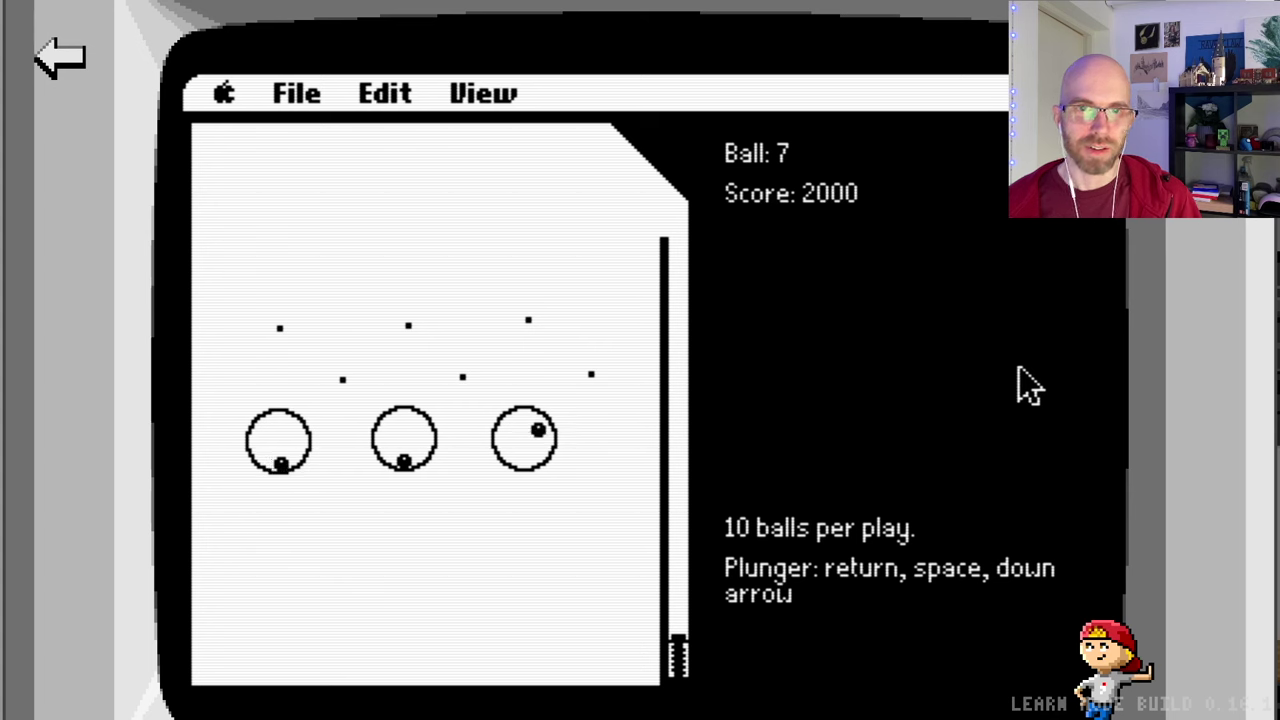
# Launch each remaining ball with the plunger until GAME OVER at a score of 5000.
pyautogui.press('space')
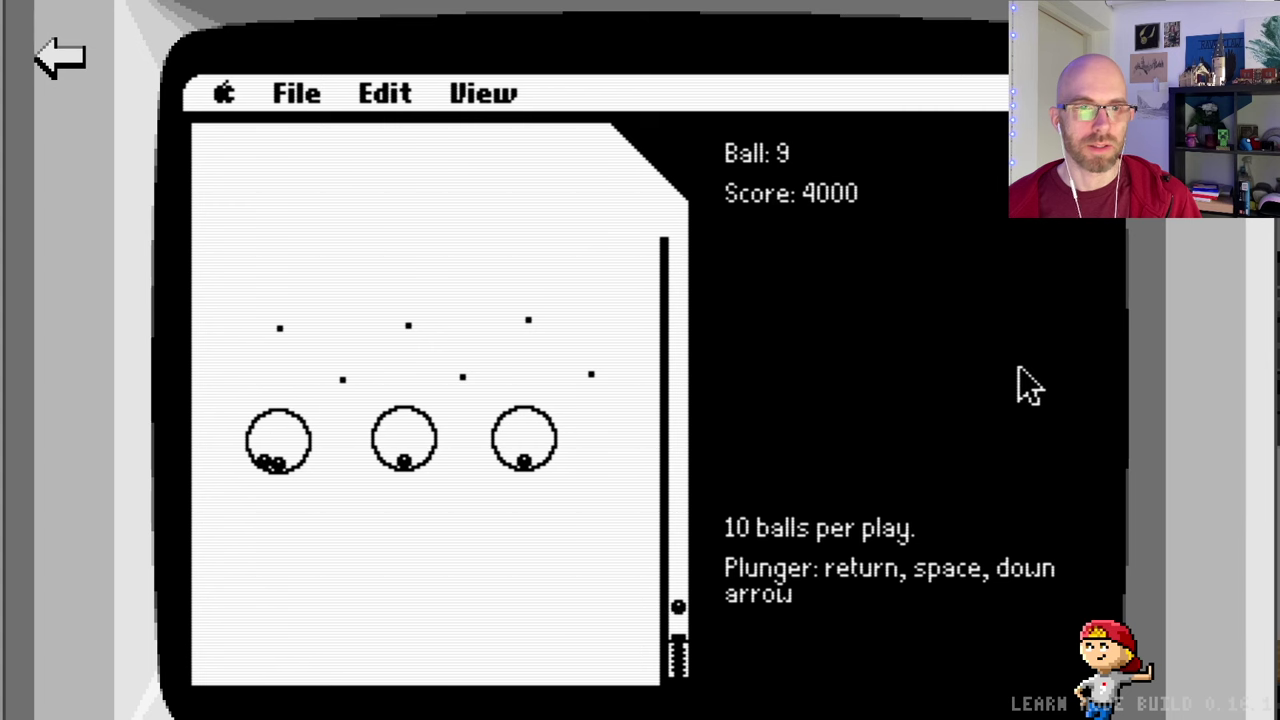
pyautogui.press('space')
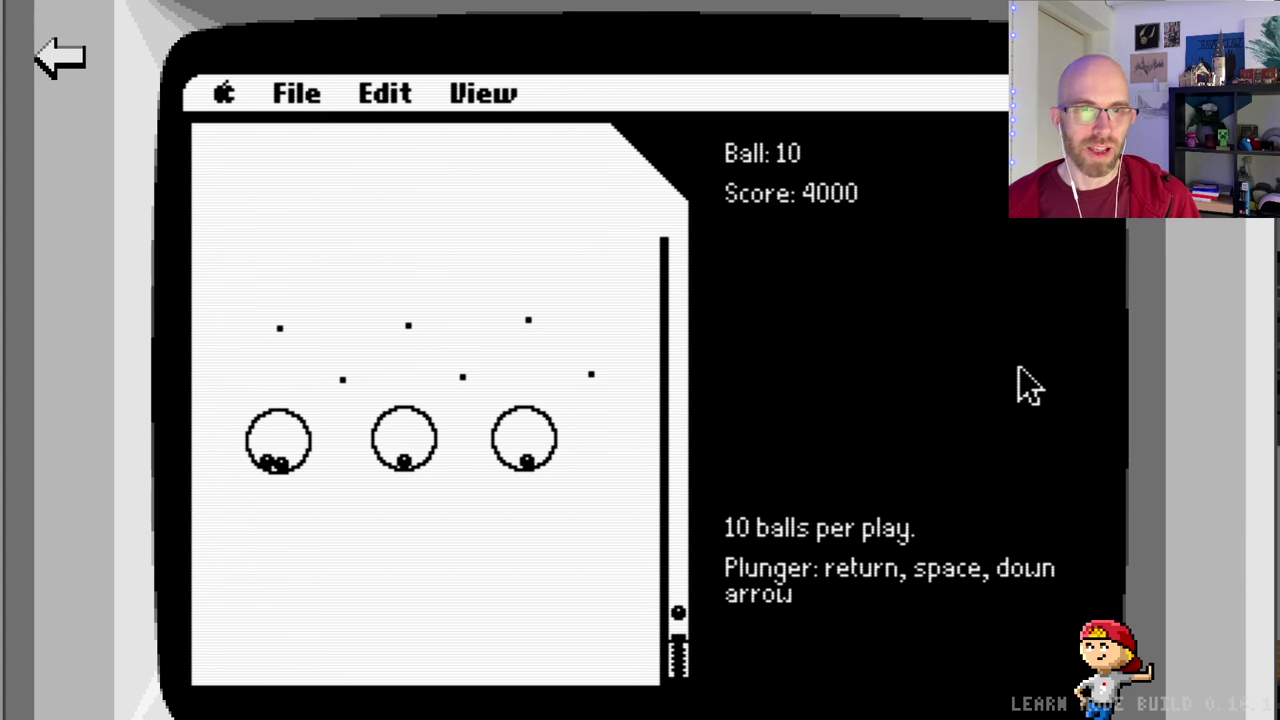
pyautogui.press('space')
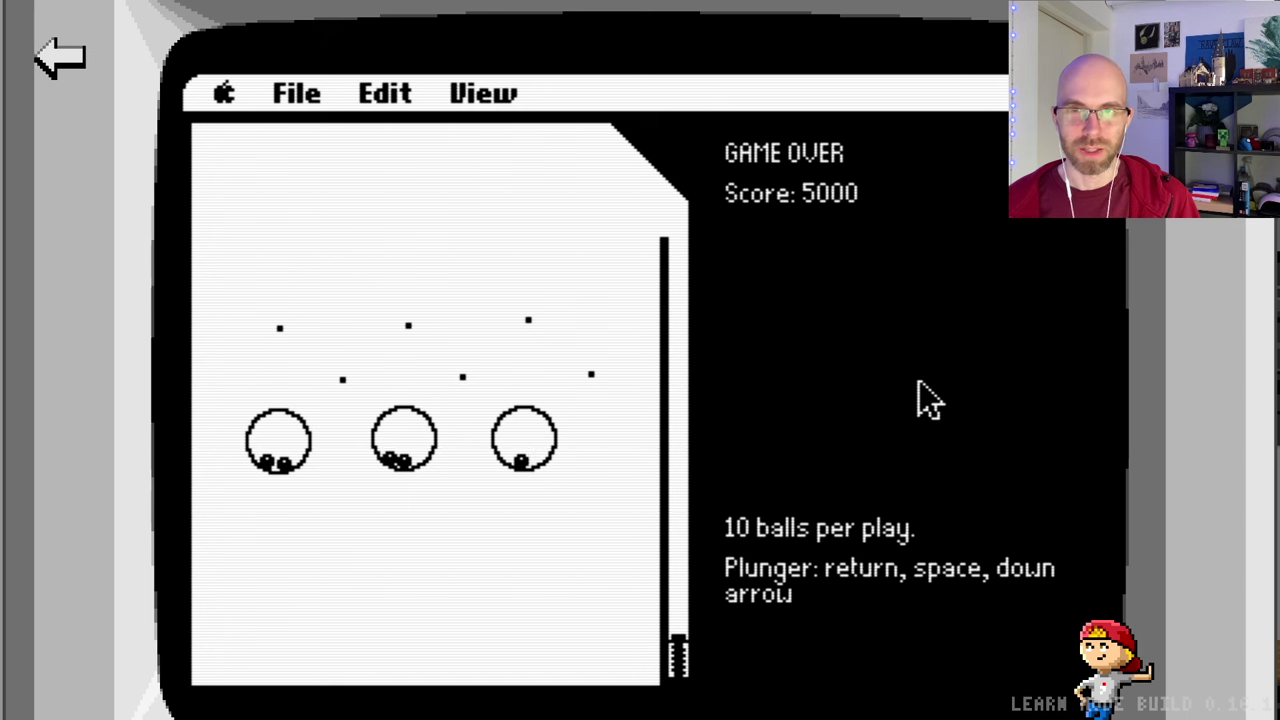
pyautogui.press('space')
pyautogui.press('space')
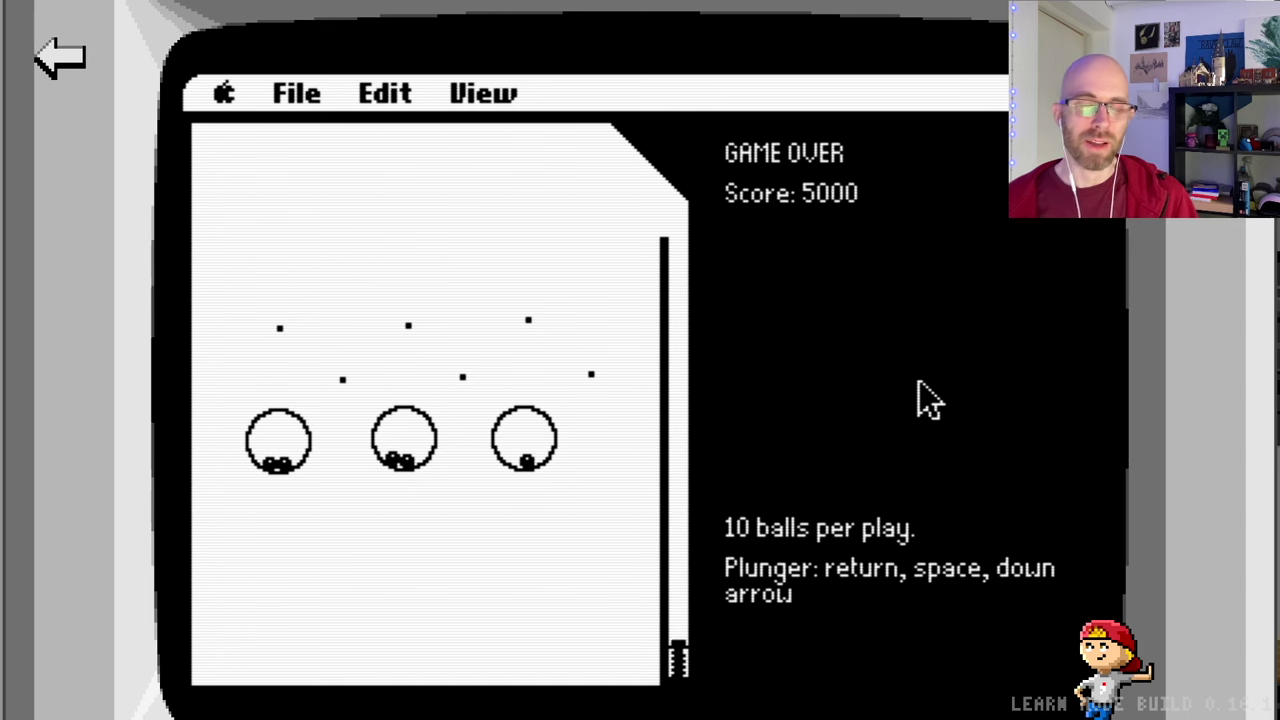